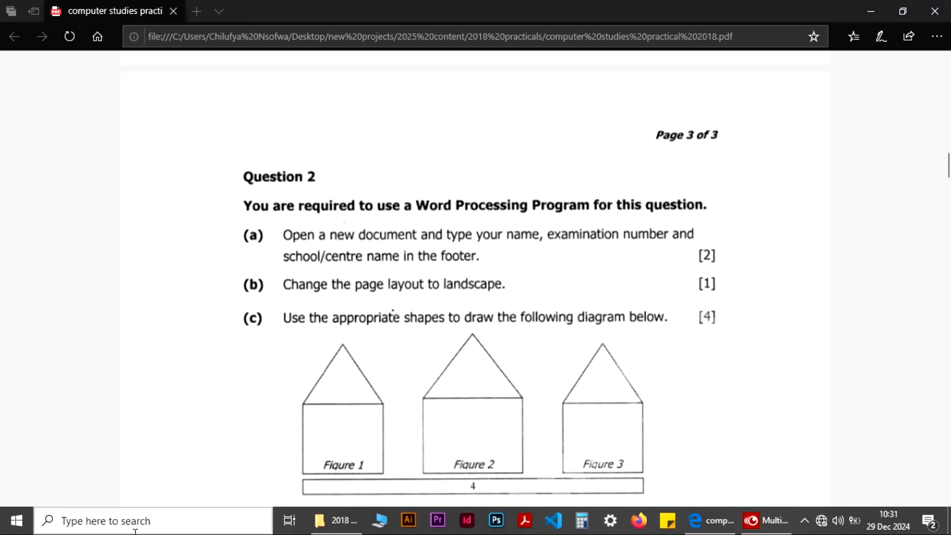
# Step: Launch Word 2016 by searching for 'word' in Windows Search
pyautogui.click(136, 530)
pyautogui.write('w')
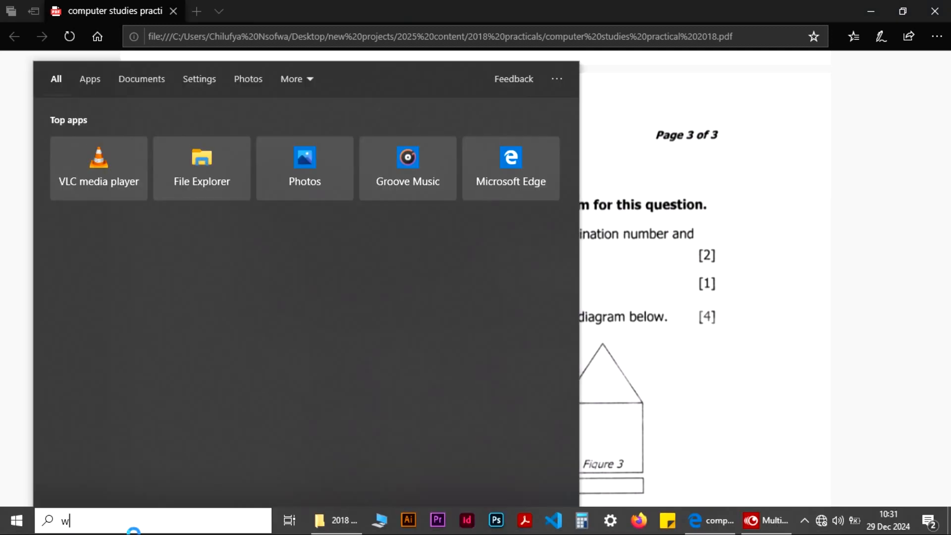
pyautogui.write('ord')
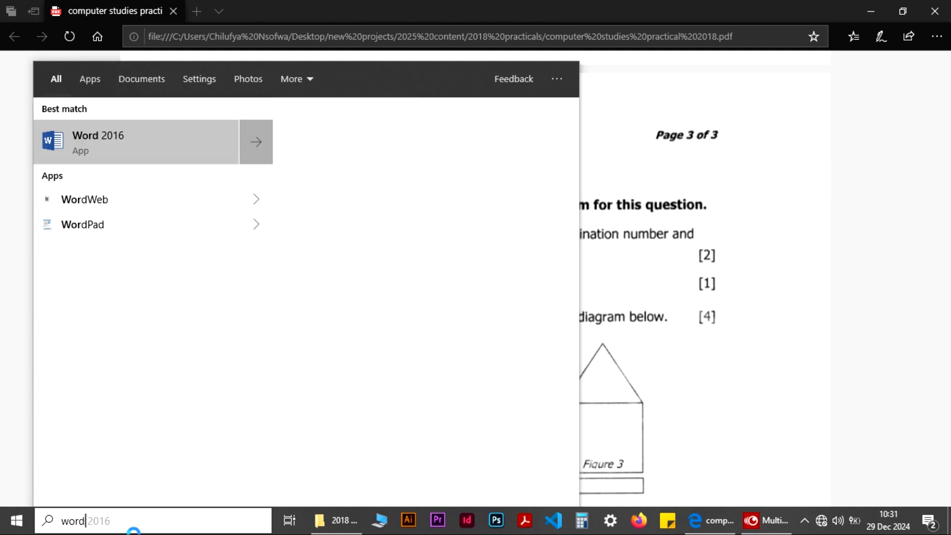
pyautogui.press('Return')
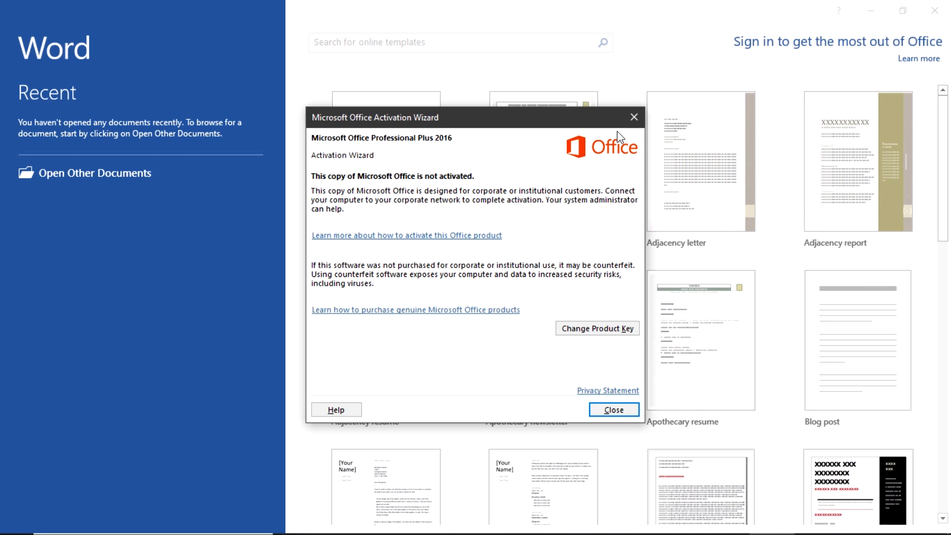
# Step: Dismiss the Office Activation Wizard and start a new blank document
pyautogui.click(634, 117)
pyautogui.click(405, 165)
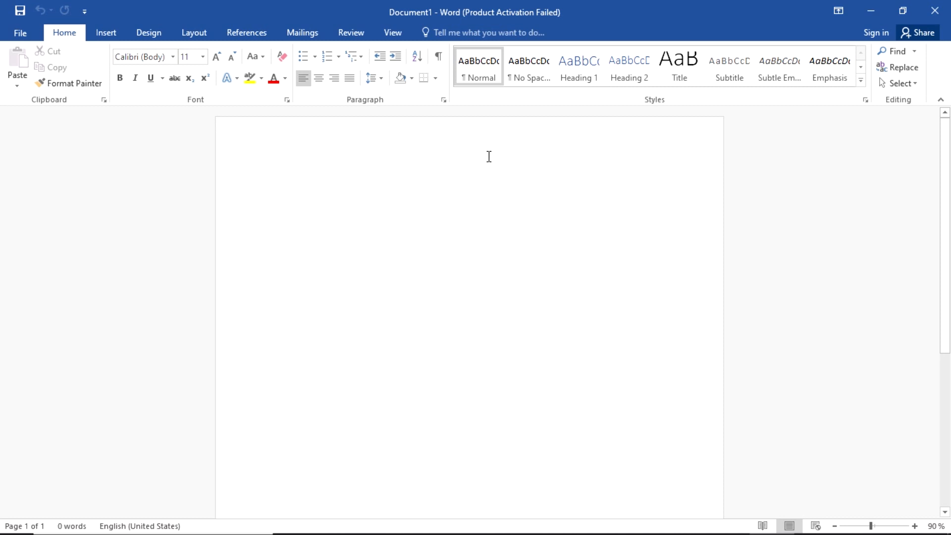
pyautogui.scroll(-3, 487, 158)
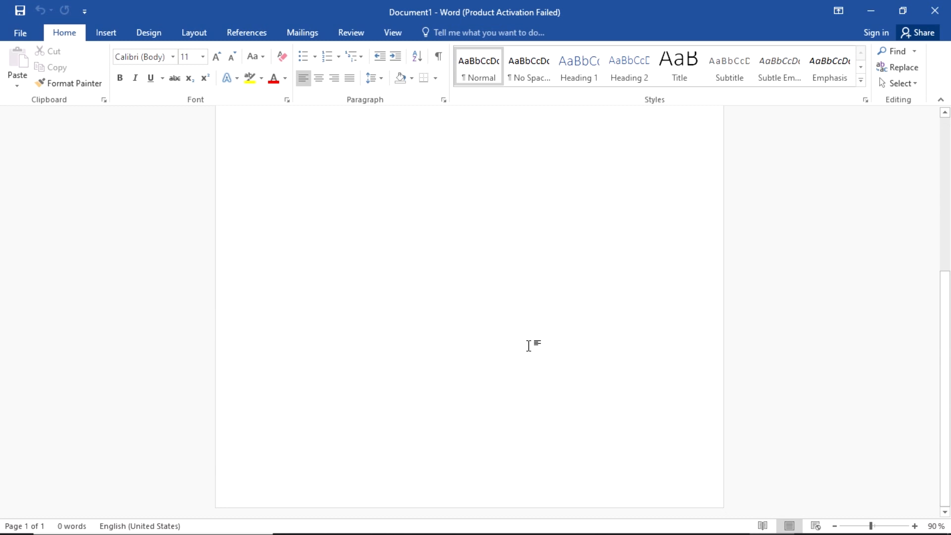
pyautogui.scroll(1, 528, 345)
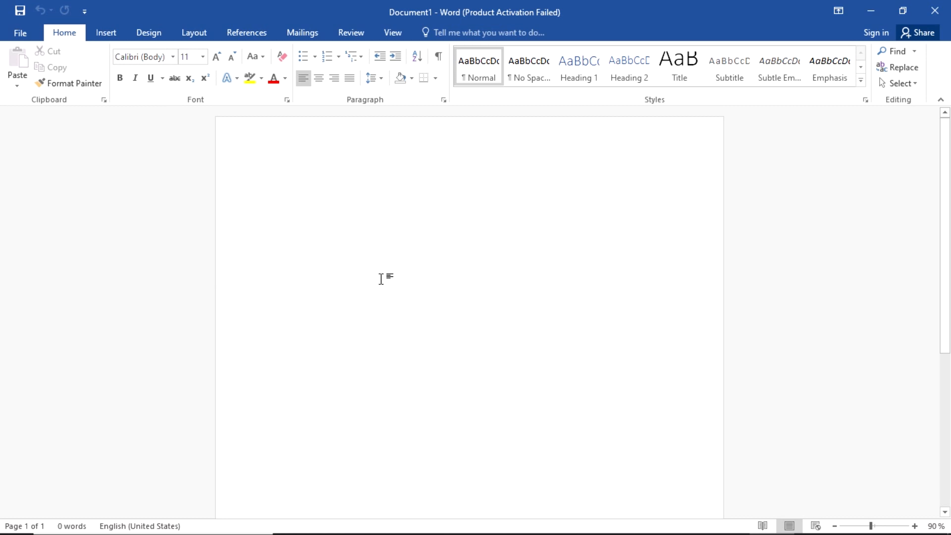
# Step: Add a Blank (Three Columns) footer from the Insert tab's footer gallery
pyautogui.click(107, 32)
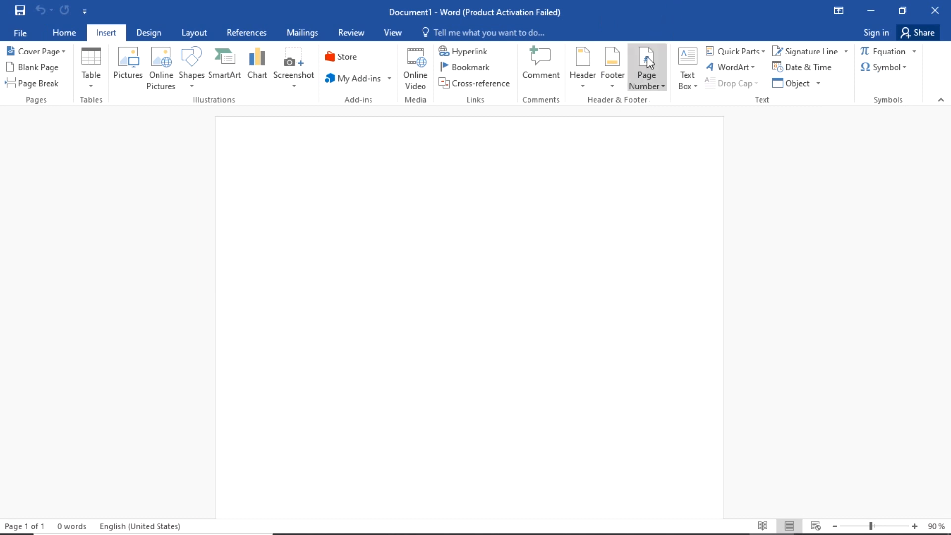
pyautogui.click(614, 70)
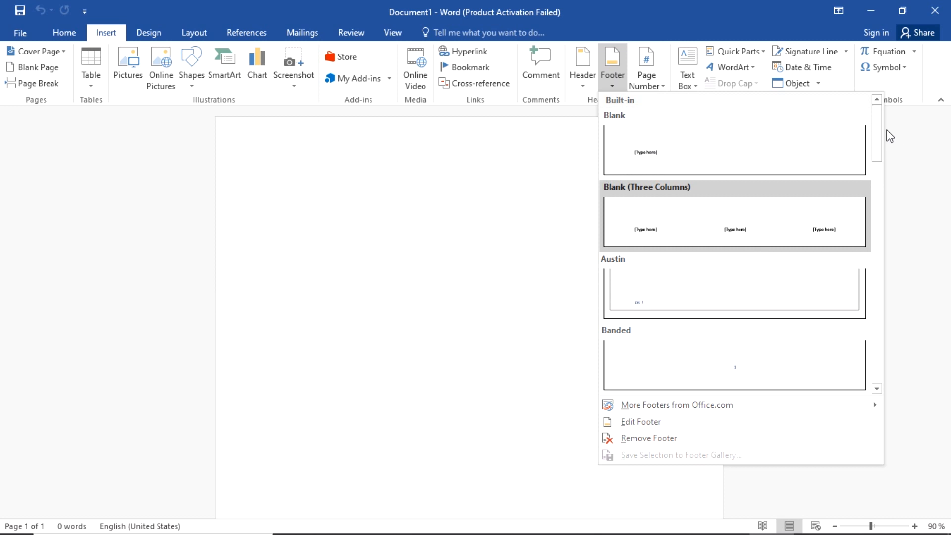
pyautogui.scroll(-10, 877, 128)
pyautogui.scroll(3, 884, 199)
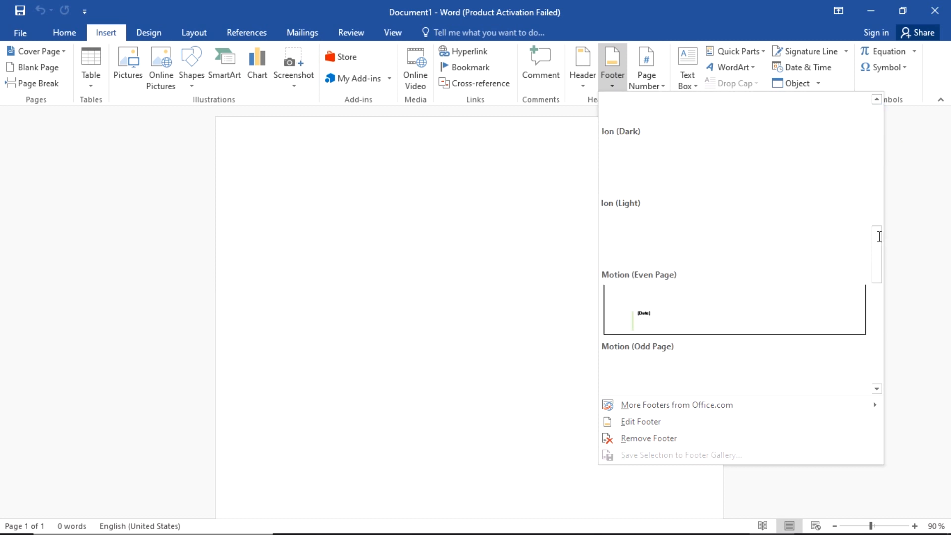
pyautogui.moveTo(876, 248); pyautogui.dragTo(876, 127)
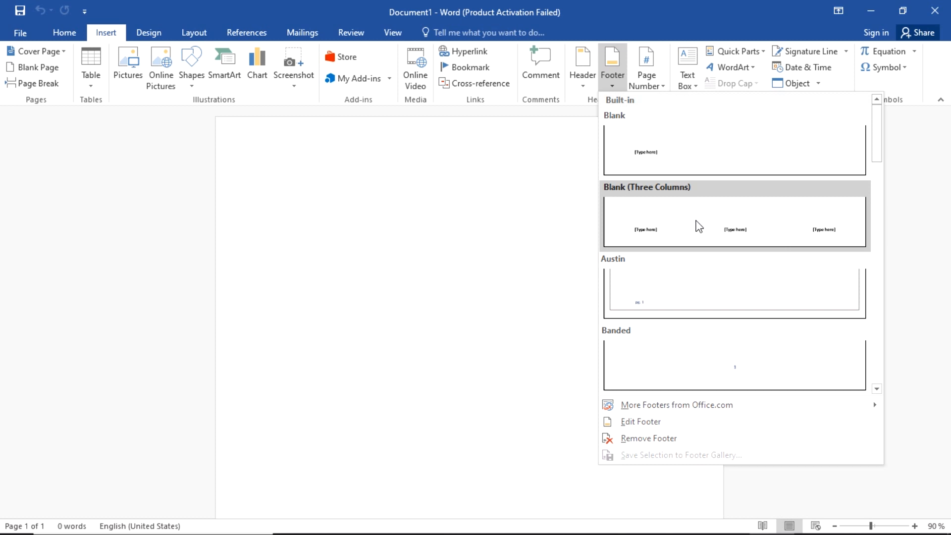
pyautogui.click(699, 226)
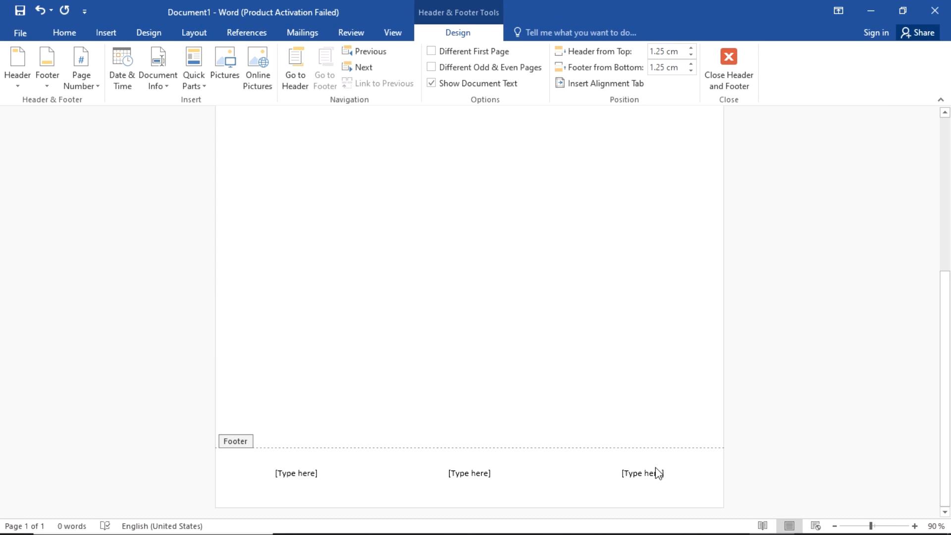
pyautogui.click(730, 77)
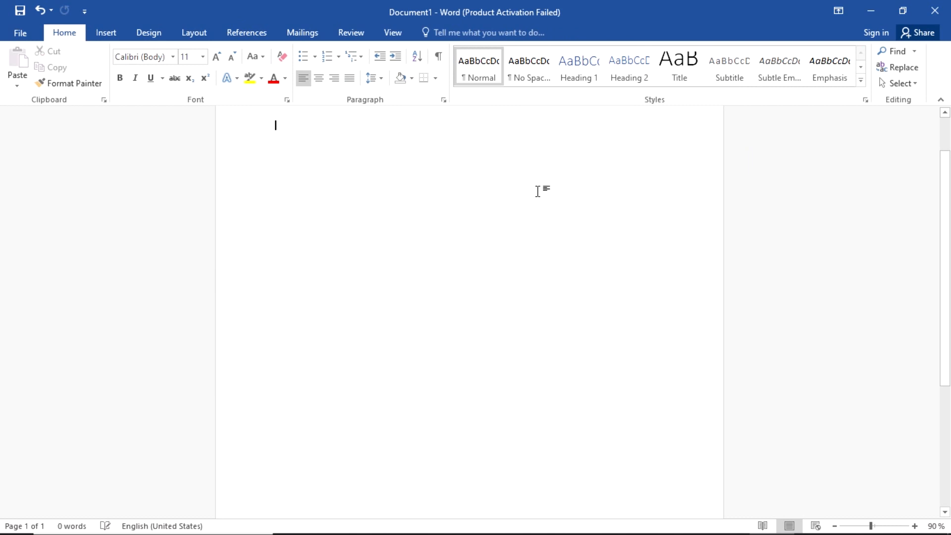
pyautogui.scroll(-3, 537, 191)
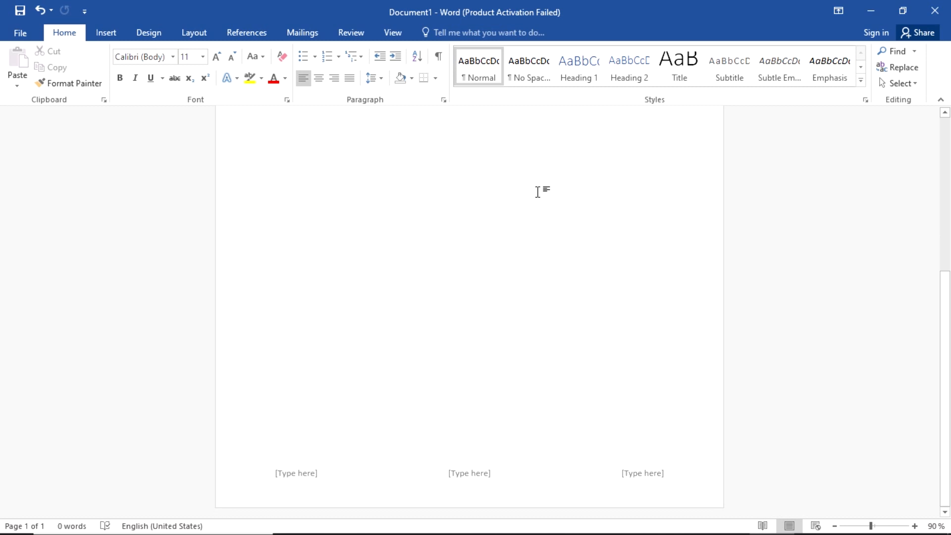
pyautogui.hotkey('ctrl', 'z')
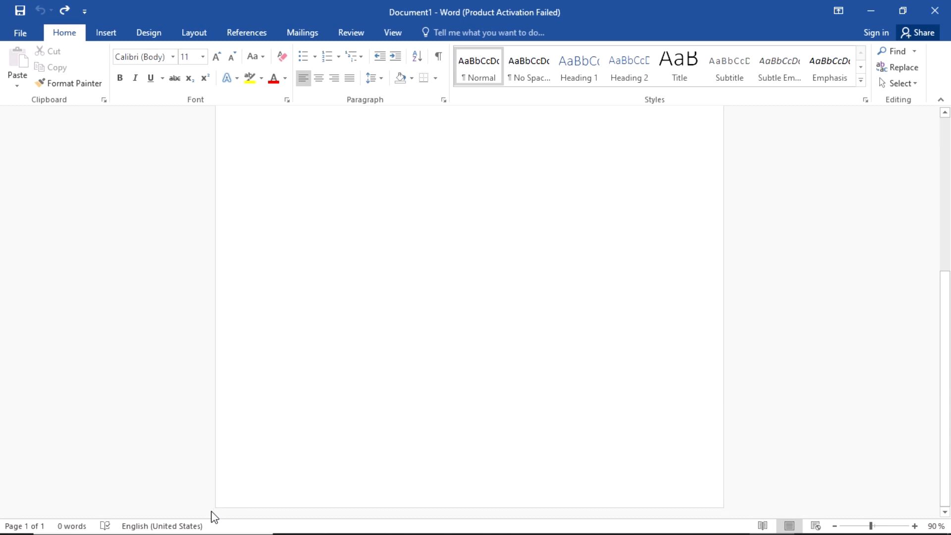
pyautogui.doubleClick(271, 478)
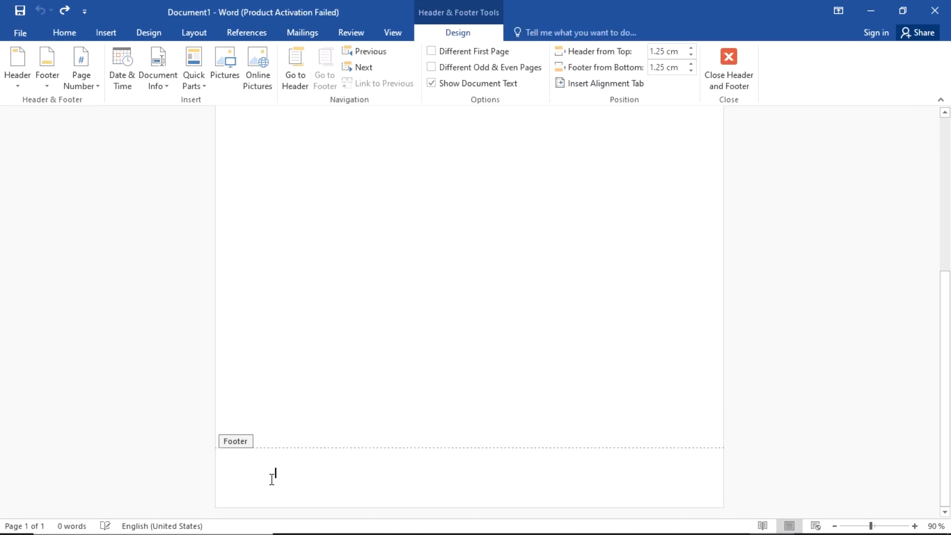
pyautogui.doubleClick(368, 471)
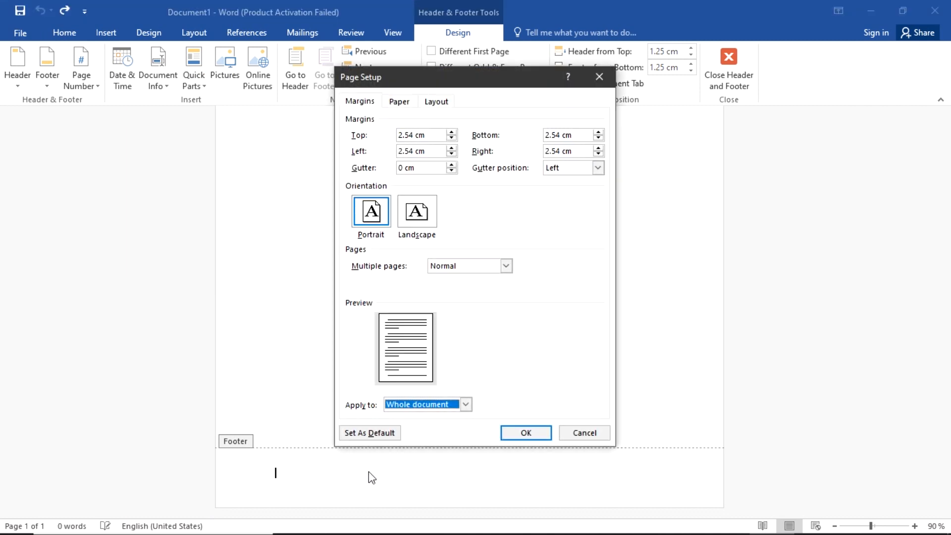
pyautogui.click(600, 77)
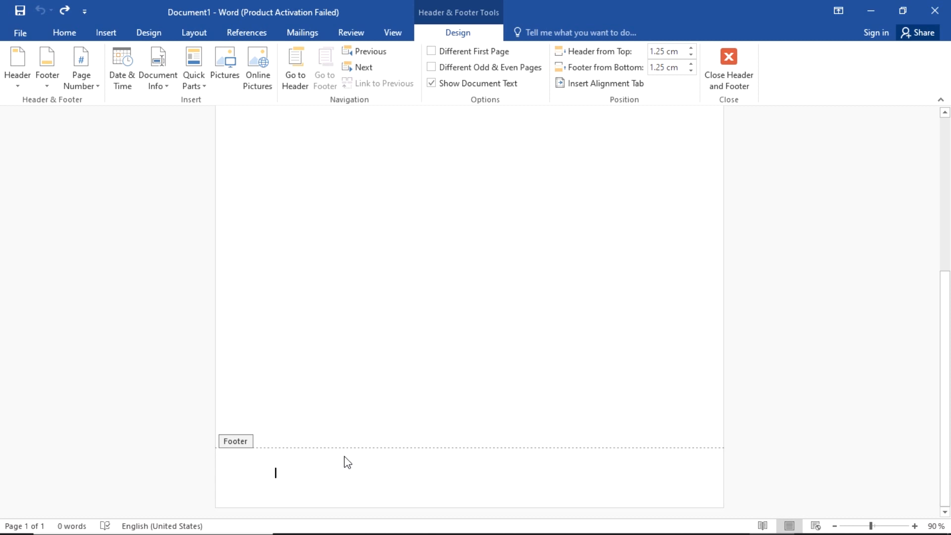
pyautogui.click(49, 84)
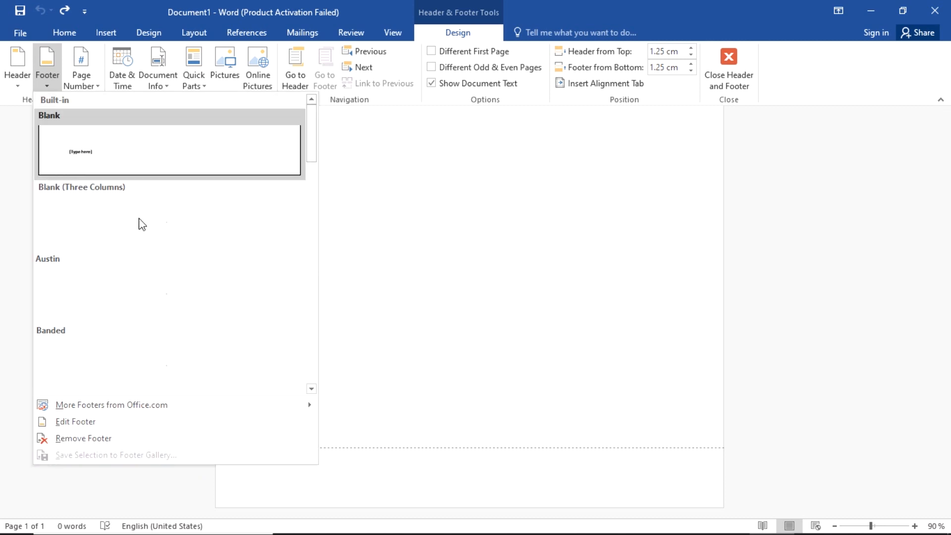
pyautogui.click(117, 221)
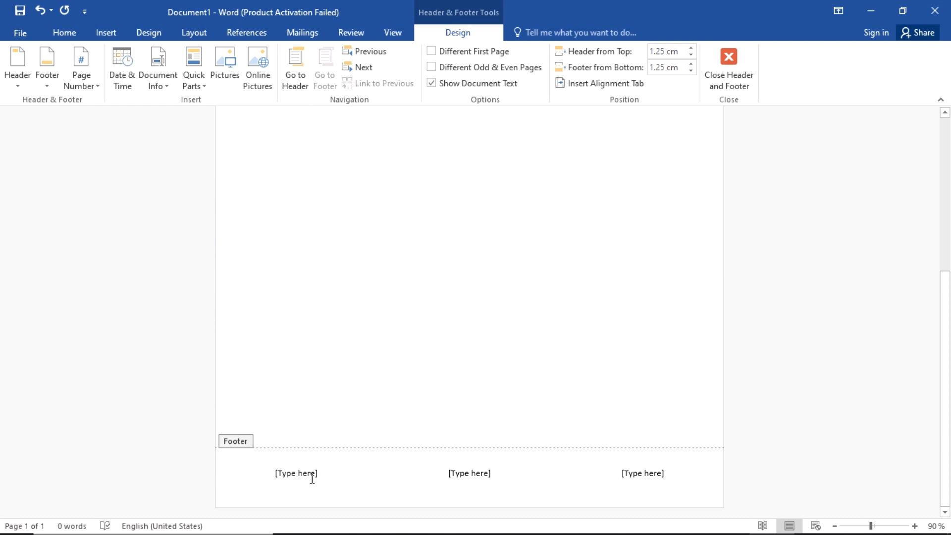
# Step: Type the student's name into the left footer placeholder, fixing a typo
pyautogui.click(311, 478)
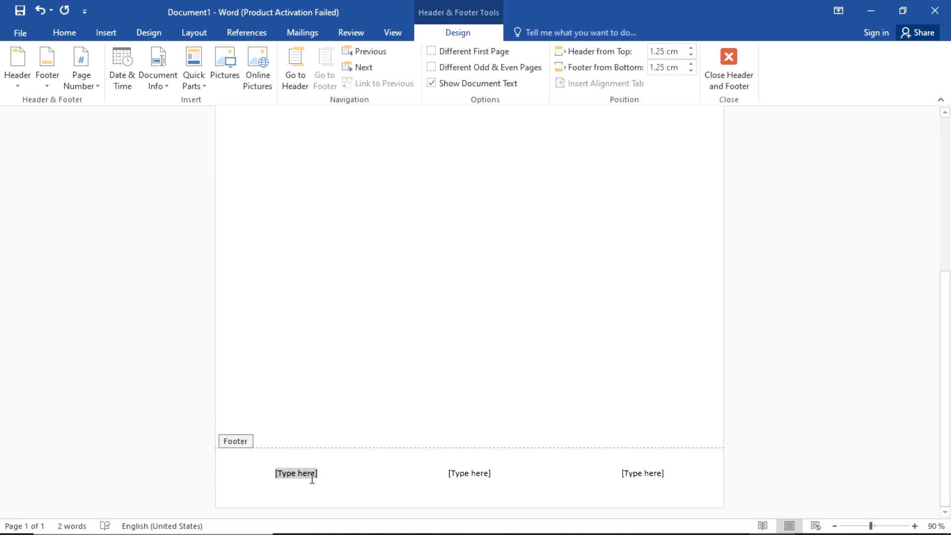
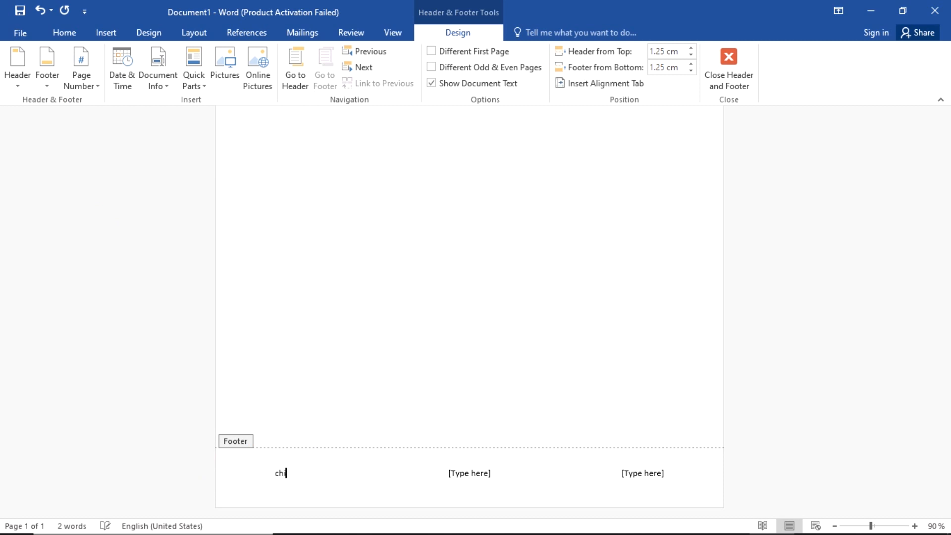
# Step: Enter the examination number in the centre placeholder and 2345 on the right, then close the footer
pyautogui.click(479, 473)
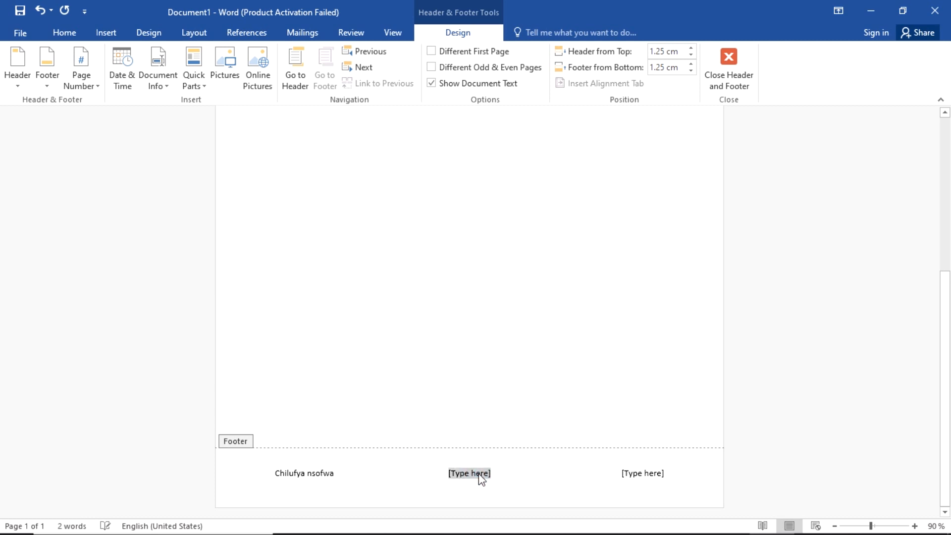
pyautogui.write('12345678')
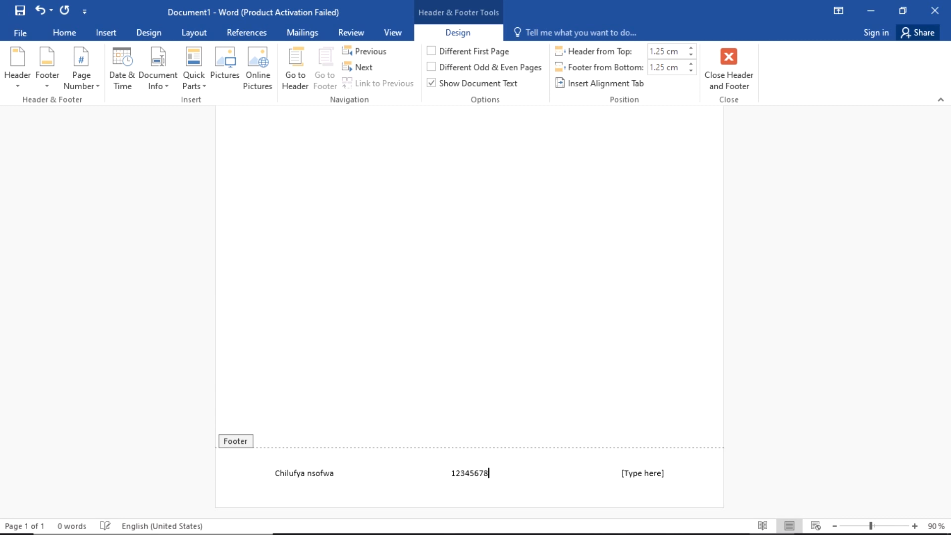
pyautogui.write('90')
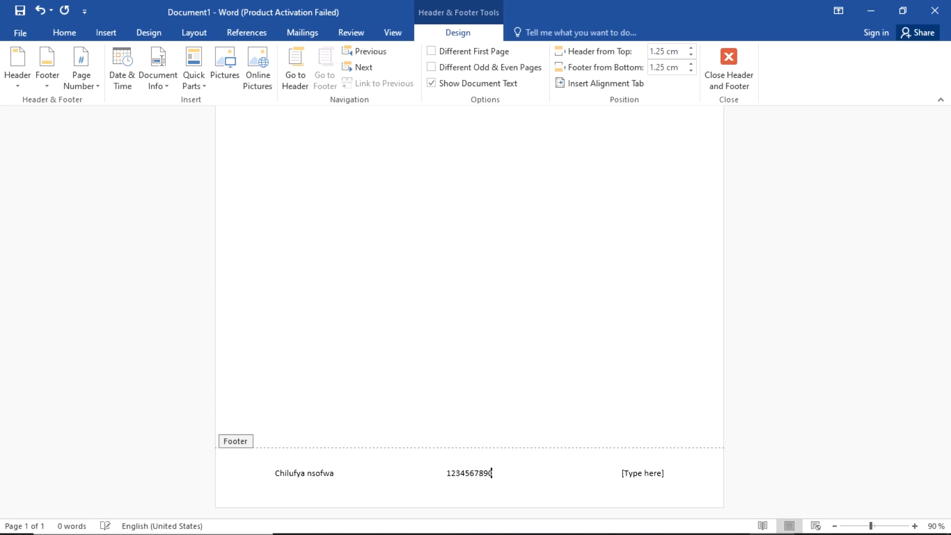
pyautogui.click(656, 473)
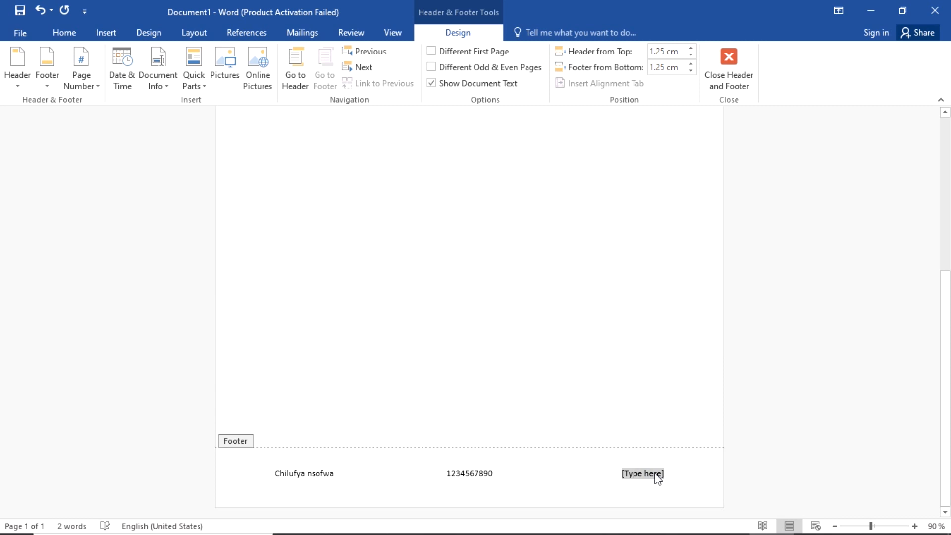
pyautogui.write('2345')
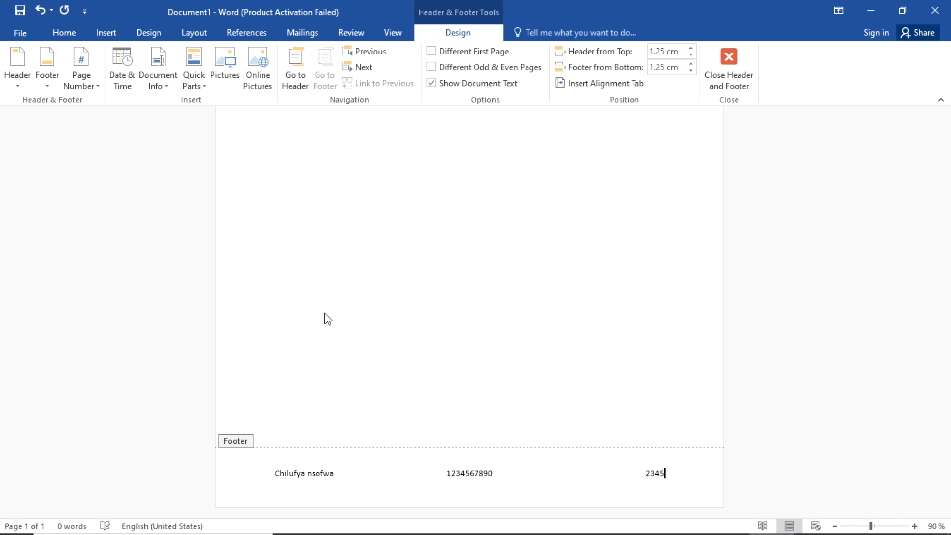
pyautogui.doubleClick(324, 313)
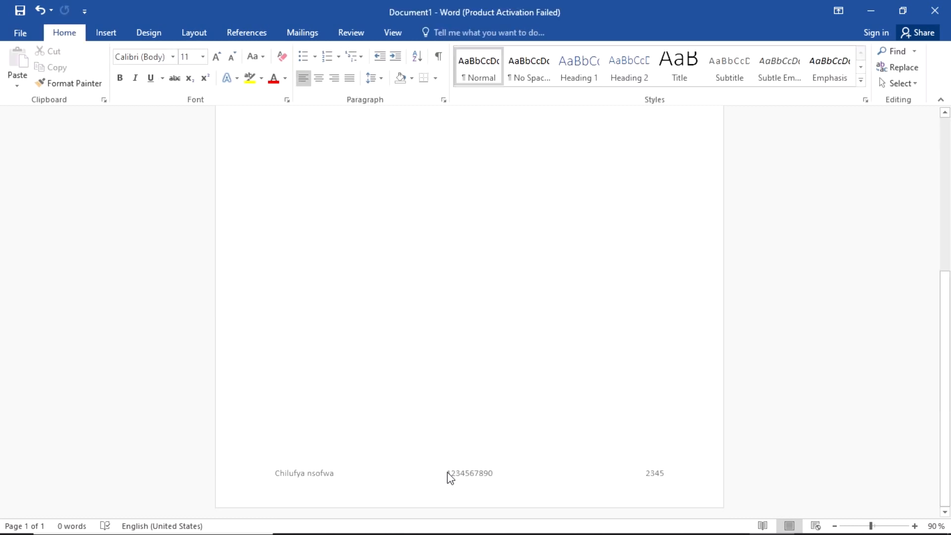
pyautogui.scroll(8, 449, 479)
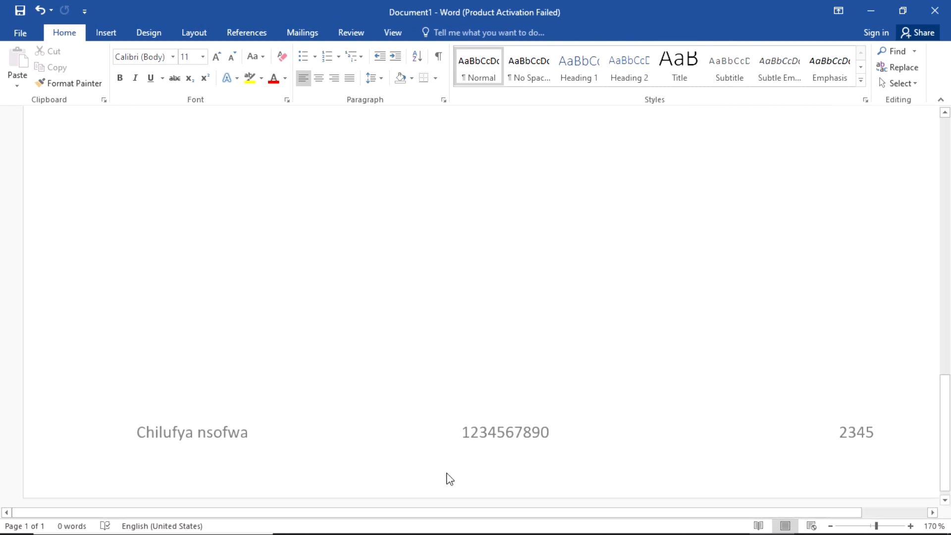
pyautogui.scroll(-6, 450, 478)
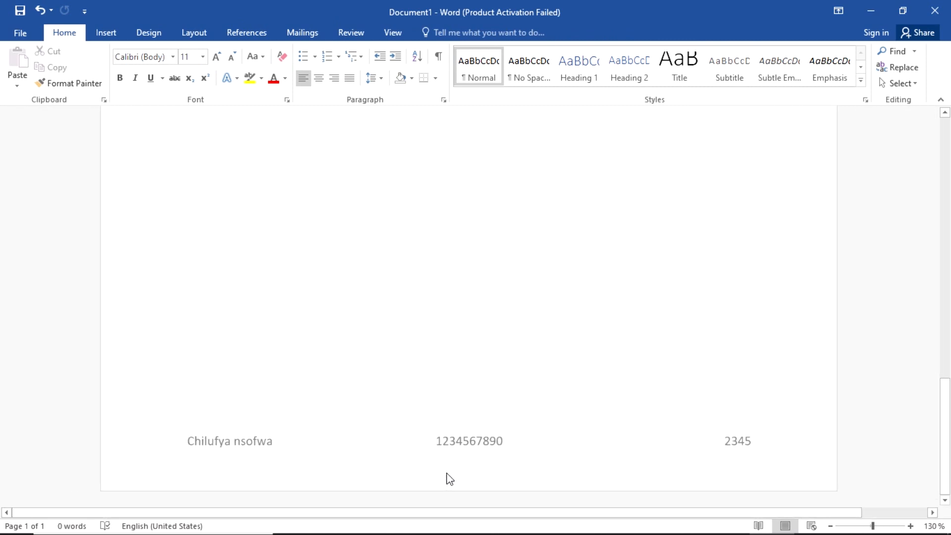
pyautogui.scroll(-1, 450, 479)
pyautogui.scroll(5, 418, 310)
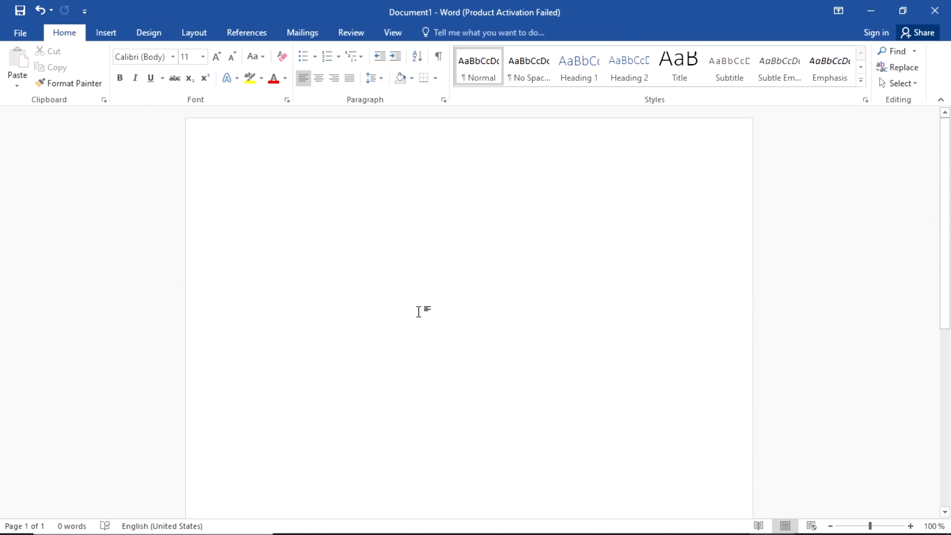
# Step: Review Question 2's diagram in the Edge exam PDF and return to Word
pyautogui.hotkey('alt', 'Tab')
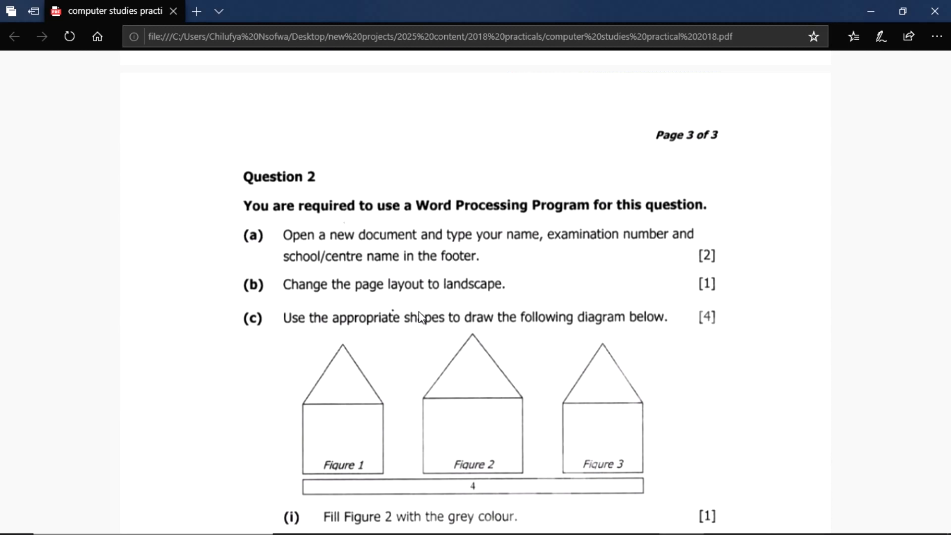
pyautogui.scroll(-3, 417, 311)
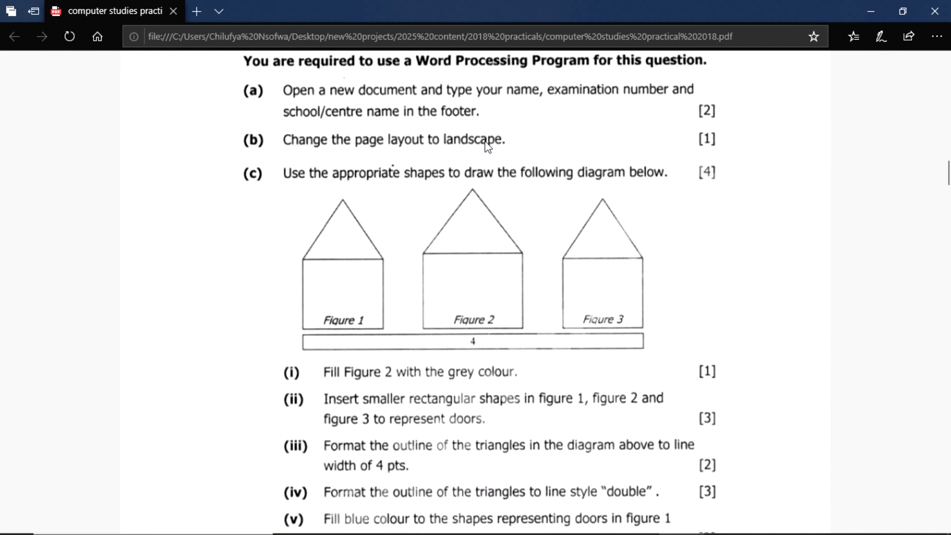
pyautogui.hotkey('alt', 'Tab')
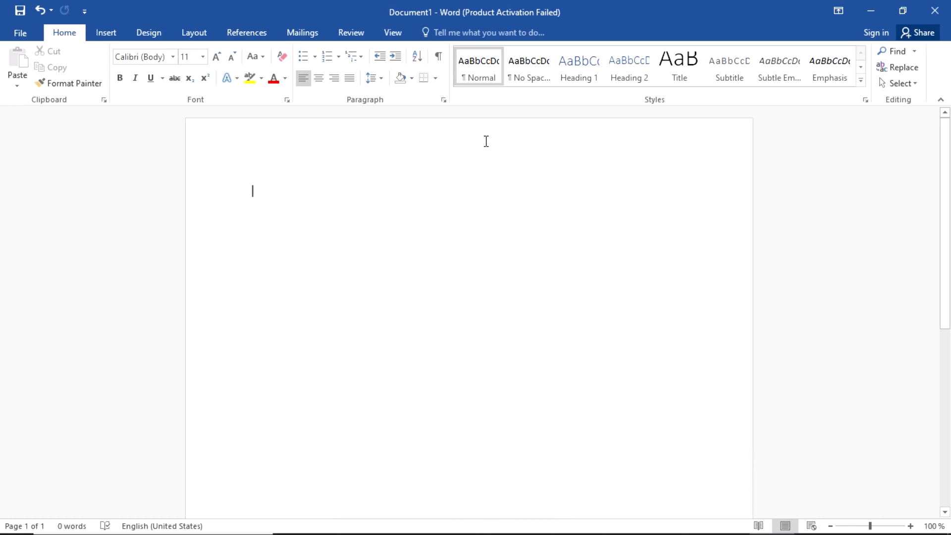
# Step: Set the page orientation to Landscape, then switch back to the exam PDF
pyautogui.click(187, 33)
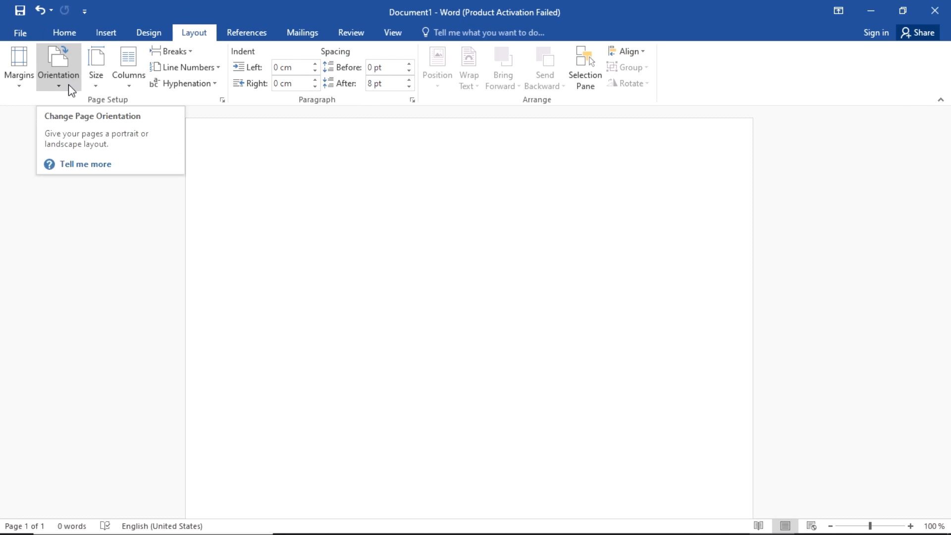
pyautogui.click(68, 84)
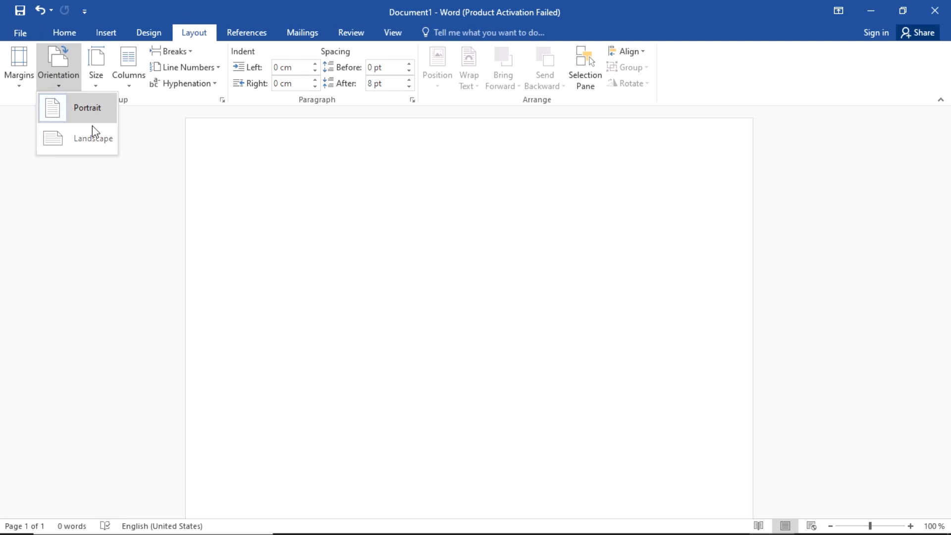
pyautogui.click(96, 141)
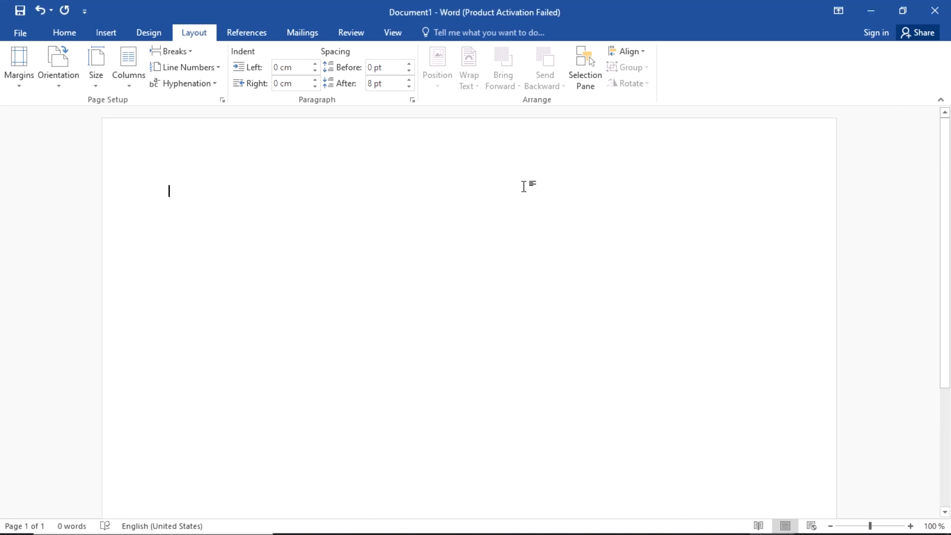
pyautogui.click(64, 79)
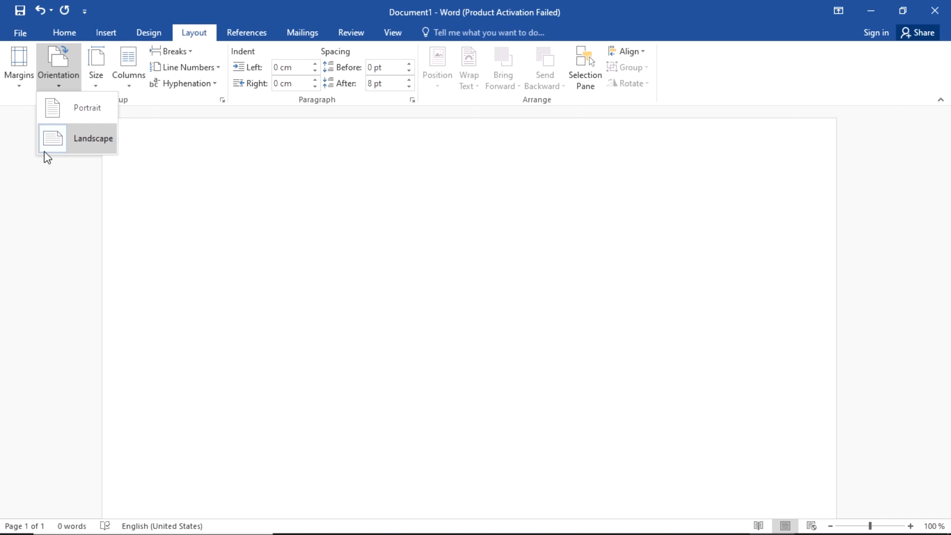
pyautogui.click(164, 236)
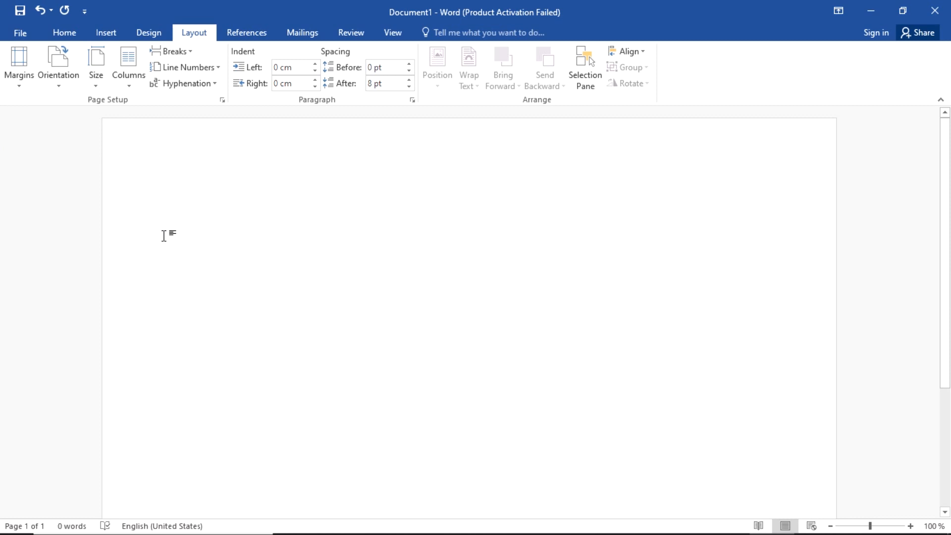
pyautogui.hotkey('alt', 'Tab')
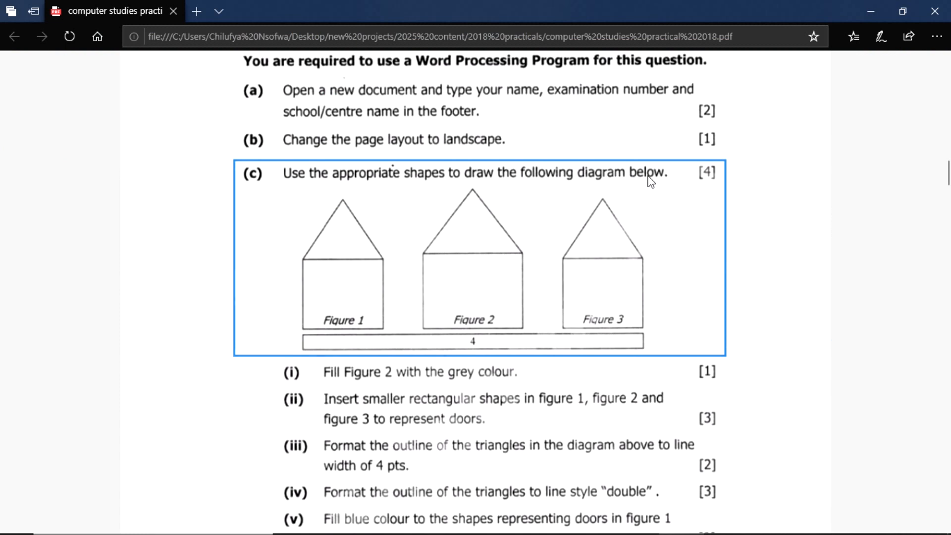
# Step: Reread the Question 2 drawing instructions in Edge and return to the landscape document
pyautogui.scroll(-2, 370, 283)
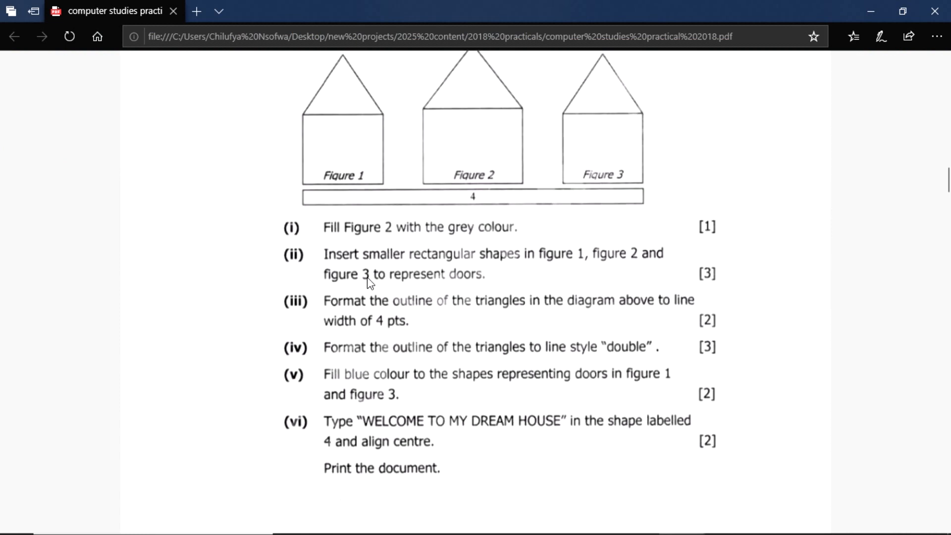
pyautogui.scroll(2, 370, 283)
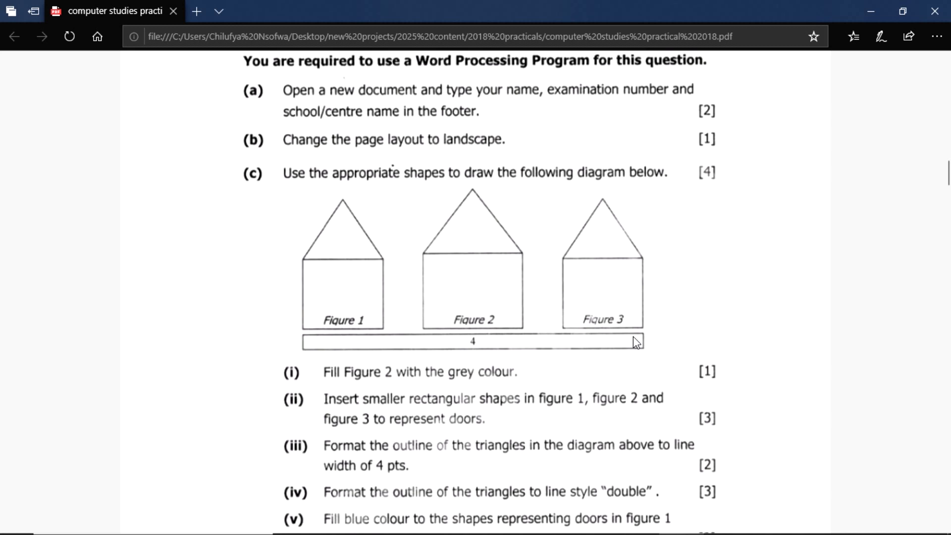
pyautogui.hotkey('alt', 'Tab')
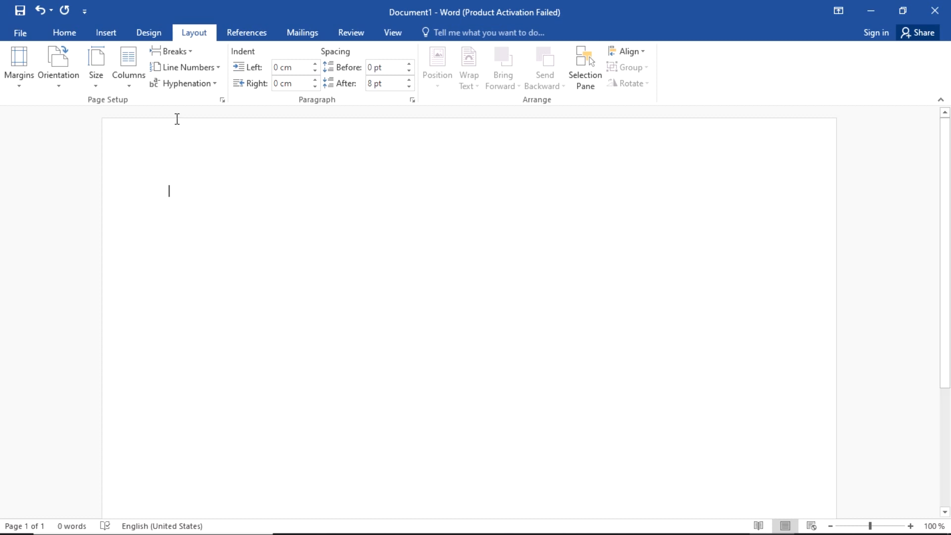
pyautogui.click(109, 37)
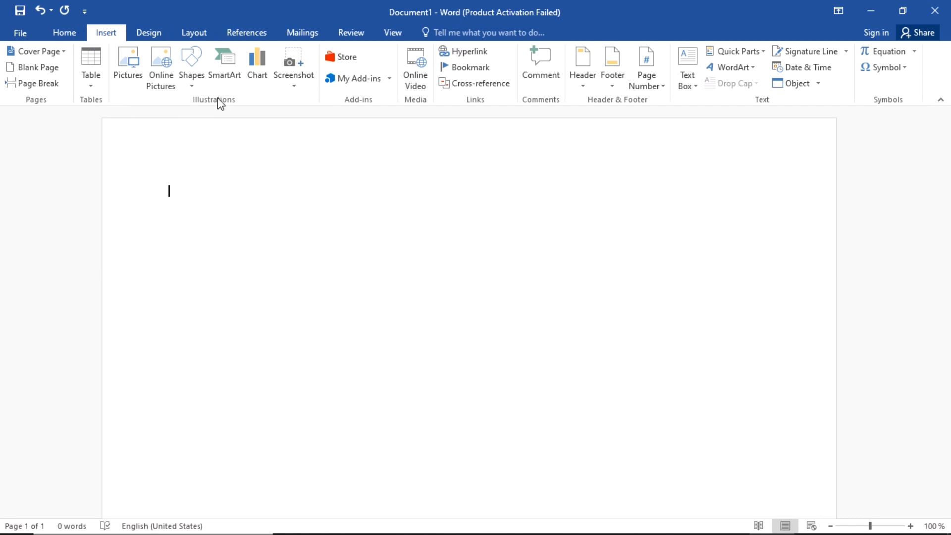
# Step: Draw a 4.38 × 5.08 cm isosceles triangle roof near the page's top-left
pyautogui.click(200, 87)
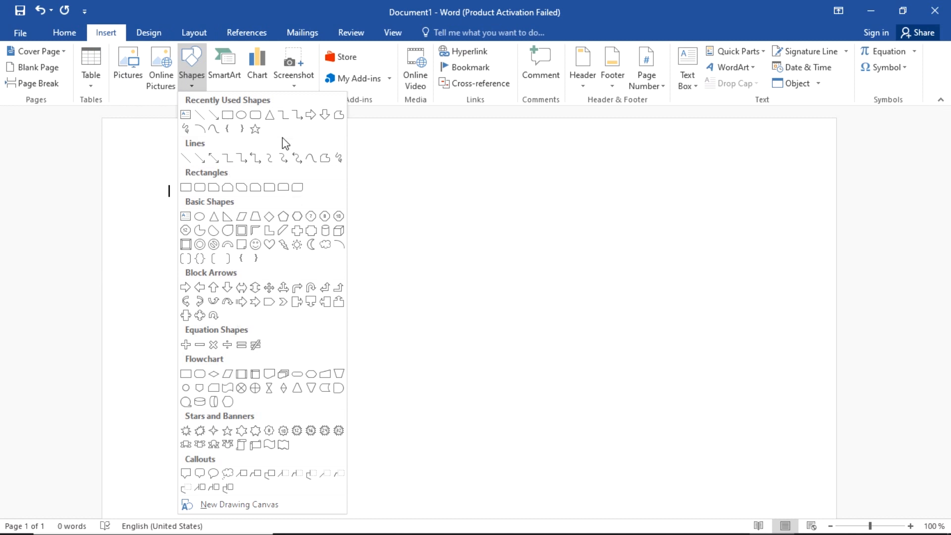
pyautogui.click(273, 119)
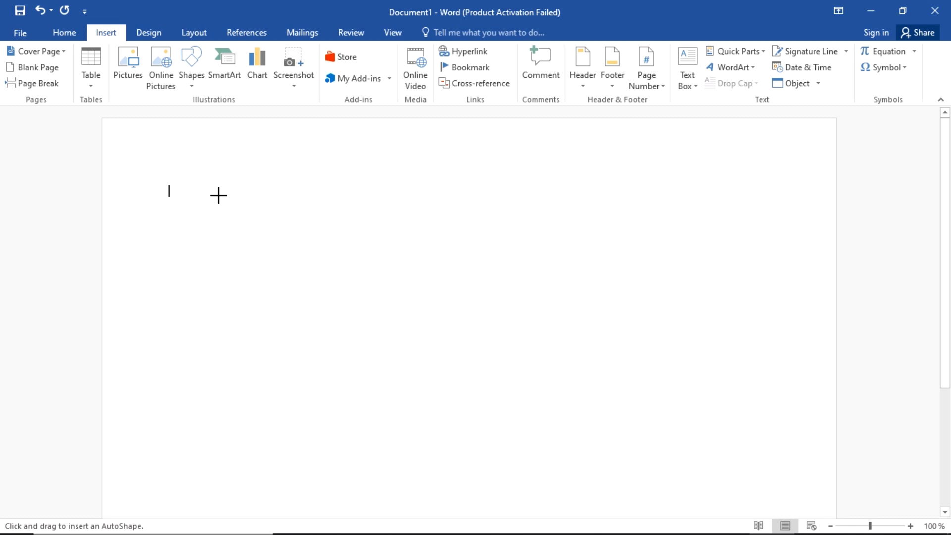
pyautogui.click(238, 209)
pyautogui.moveTo(239, 209); pyautogui.dragTo(303, 286)
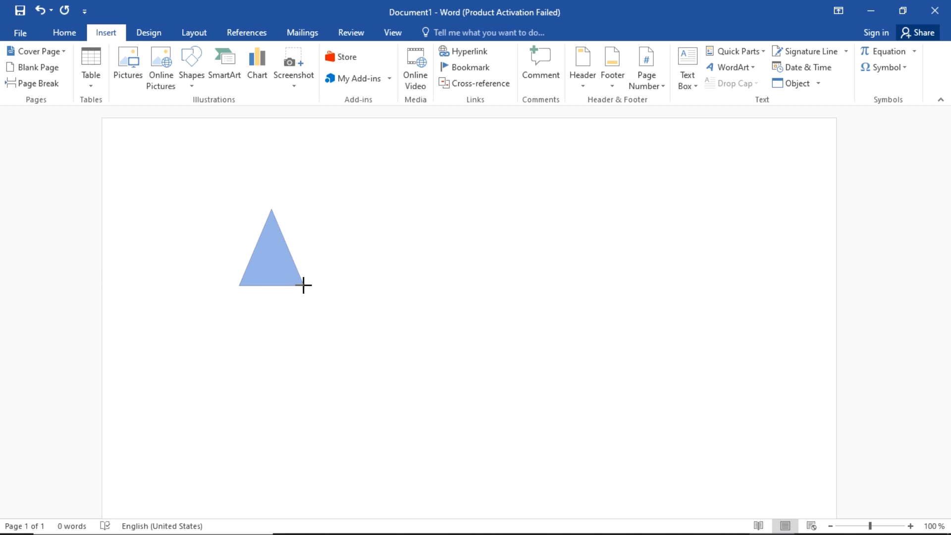
pyautogui.moveTo(303, 286)
pyautogui.mouseDown()
pyautogui.moveTo(328, 285)
pyautogui.moveTo(305, 291)
pyautogui.moveTo(352, 335)
pyautogui.moveTo(501, 438)
pyautogui.moveTo(486, 409)
pyautogui.moveTo(456, 388)
pyautogui.moveTo(350, 346)
pyautogui.moveTo(217, 254)
pyautogui.moveTo(535, 431)
pyautogui.moveTo(290, 270)
pyautogui.moveTo(524, 408)
pyautogui.moveTo(325, 295)
pyautogui.moveTo(420, 351)
pyautogui.moveTo(483, 223)
pyautogui.moveTo(520, 195)
pyautogui.moveTo(571, 327)
pyautogui.moveTo(283, 327)
pyautogui.moveTo(210, 269)
pyautogui.moveTo(254, 311)
pyautogui.moveTo(465, 358)
pyautogui.moveTo(483, 258)
pyautogui.moveTo(369, 207)
pyautogui.moveTo(280, 202)
pyautogui.moveTo(405, 297)
pyautogui.moveTo(392, 276)
pyautogui.moveTo(336, 258)
pyautogui.moveTo(460, 322)
pyautogui.moveTo(292, 276)
pyautogui.moveTo(399, 331)
pyautogui.moveTo(362, 315)
pyautogui.moveTo(373, 317)
pyautogui.mouseUp()
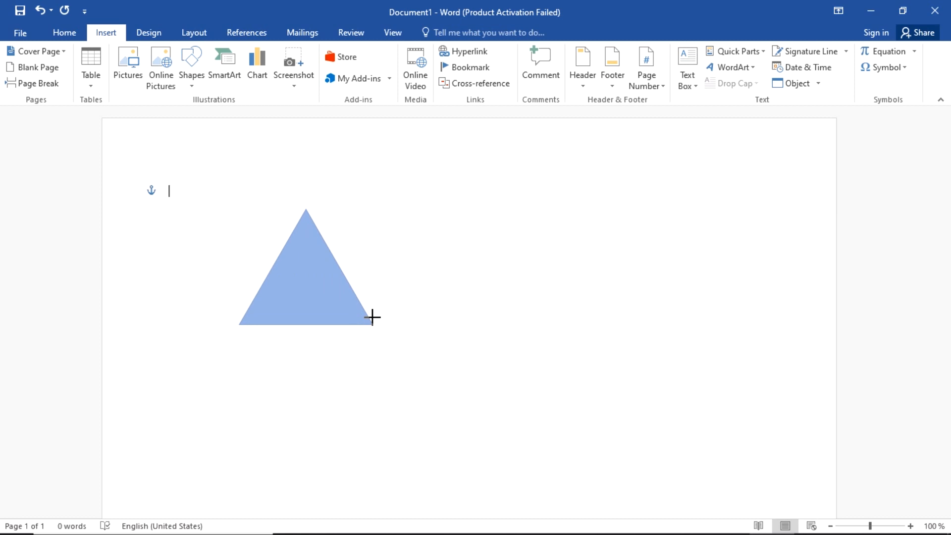
pyautogui.moveTo(372, 317); pyautogui.dragTo(372, 318)
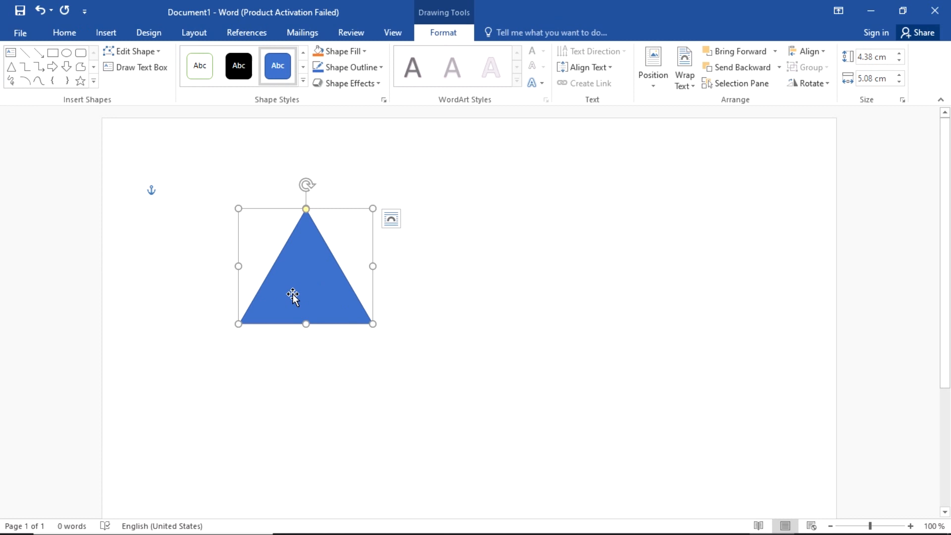
pyautogui.moveTo(292, 294); pyautogui.dragTo(257, 211)
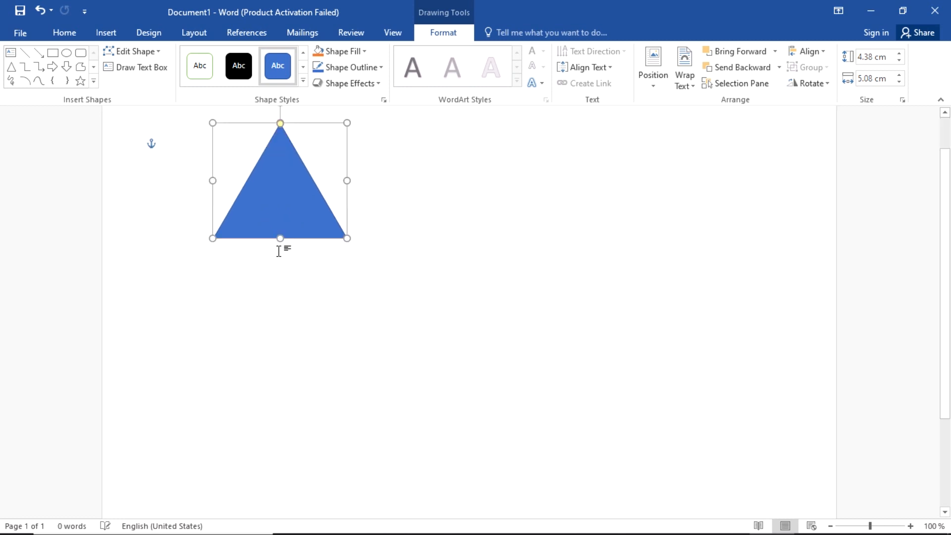
pyautogui.scroll(-3, 278, 251)
pyautogui.scroll(-1, 279, 251)
pyautogui.scroll(5, 279, 251)
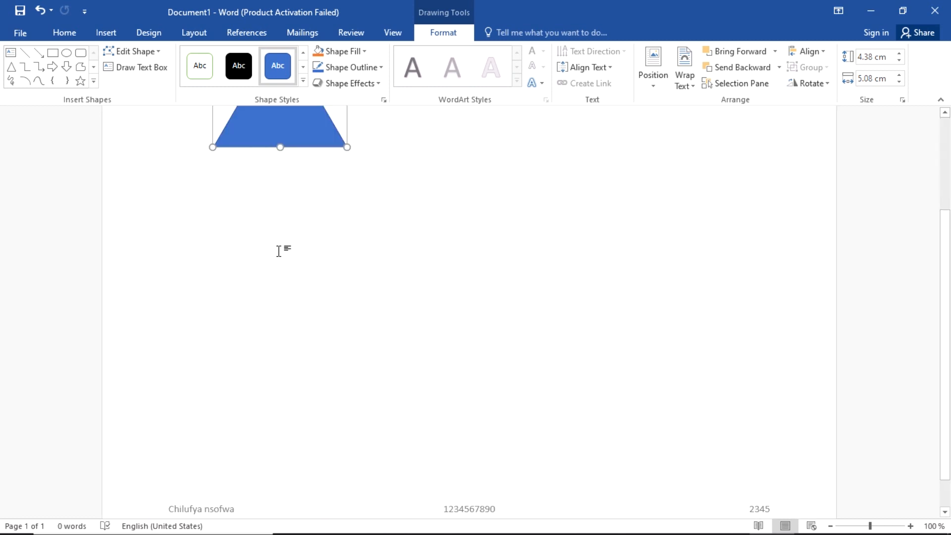
pyautogui.moveTo(282, 240); pyautogui.dragTo(283, 270)
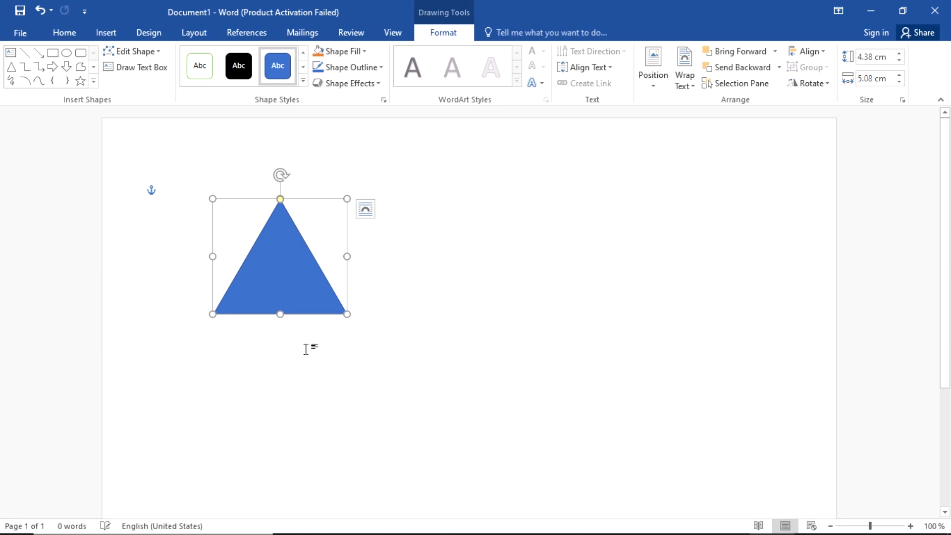
pyautogui.click(577, 262)
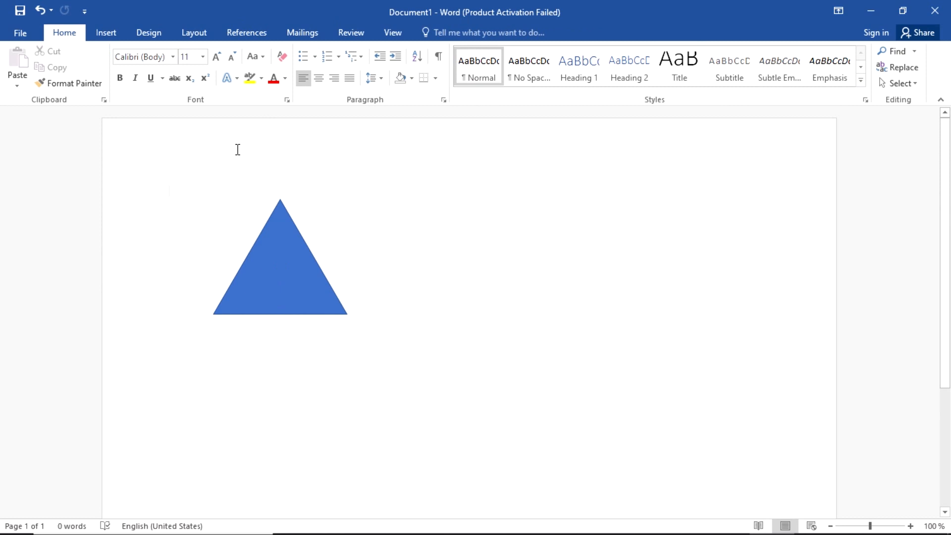
# Step: Draw a rectangle below the triangle and move it up to meet the roof's base
pyautogui.click(106, 32)
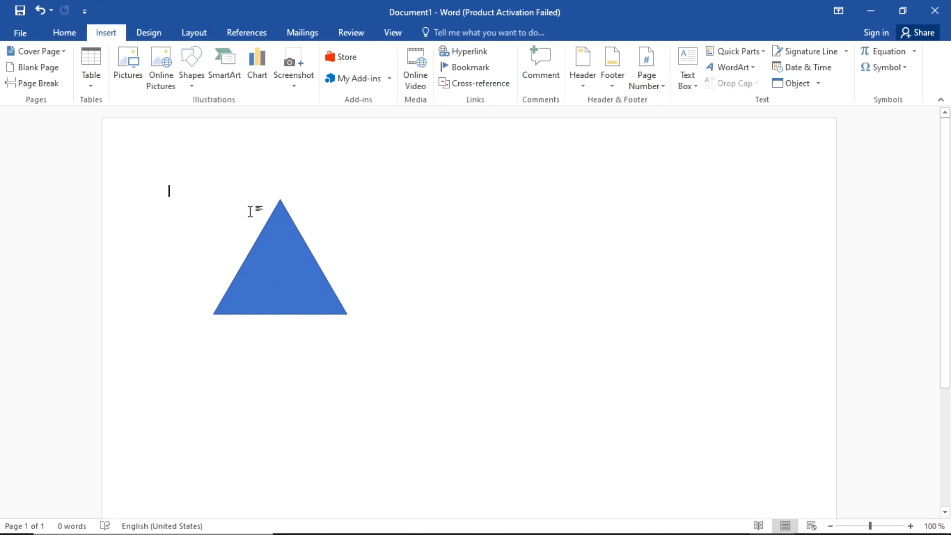
pyautogui.click(194, 89)
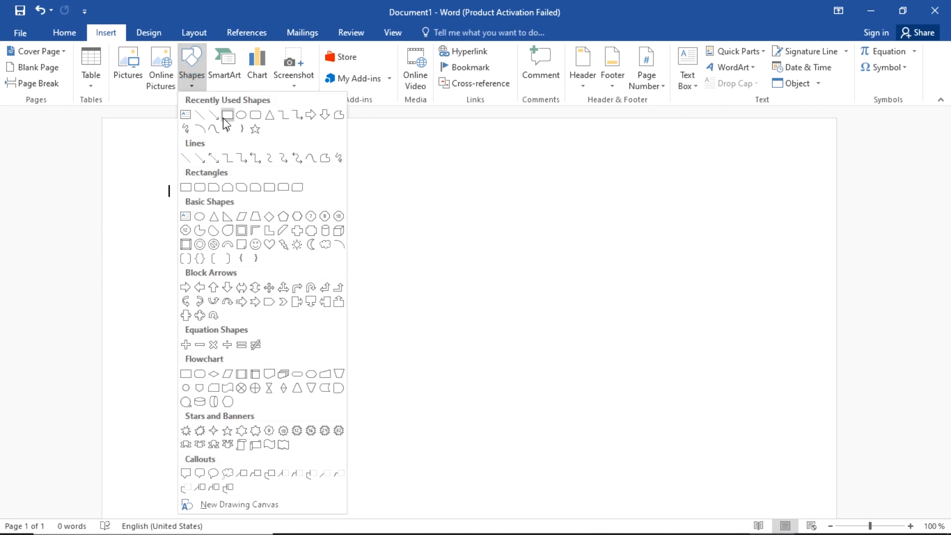
pyautogui.click(223, 117)
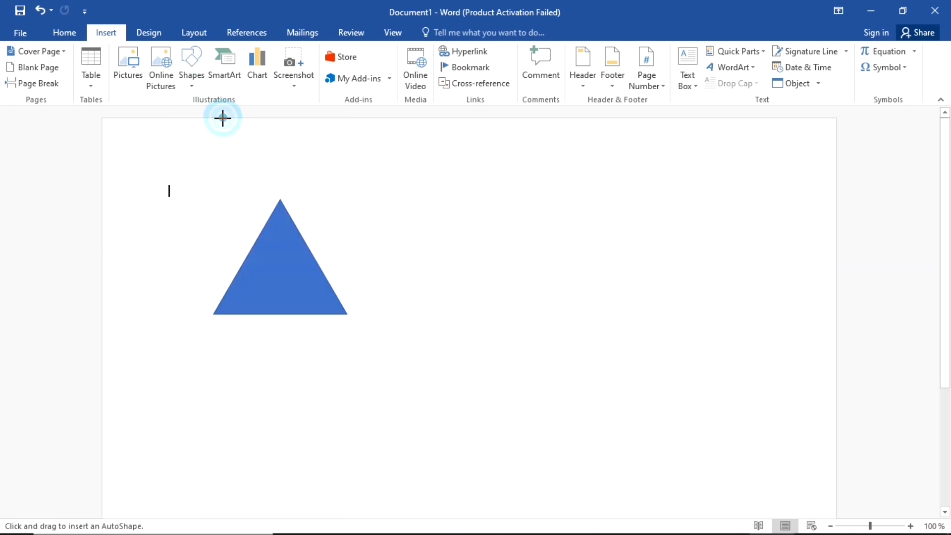
pyautogui.moveTo(212, 335); pyautogui.dragTo(347, 414)
pyautogui.keyDown('ctrl'); pyautogui.scroll(9, 268, 325); pyautogui.keyUp('ctrl')
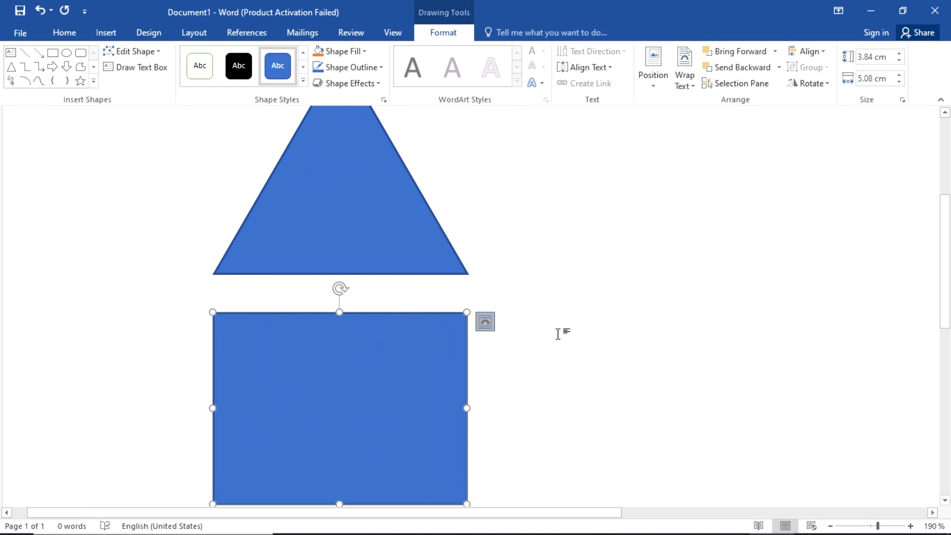
pyautogui.moveTo(390, 398); pyautogui.dragTo(388, 355)
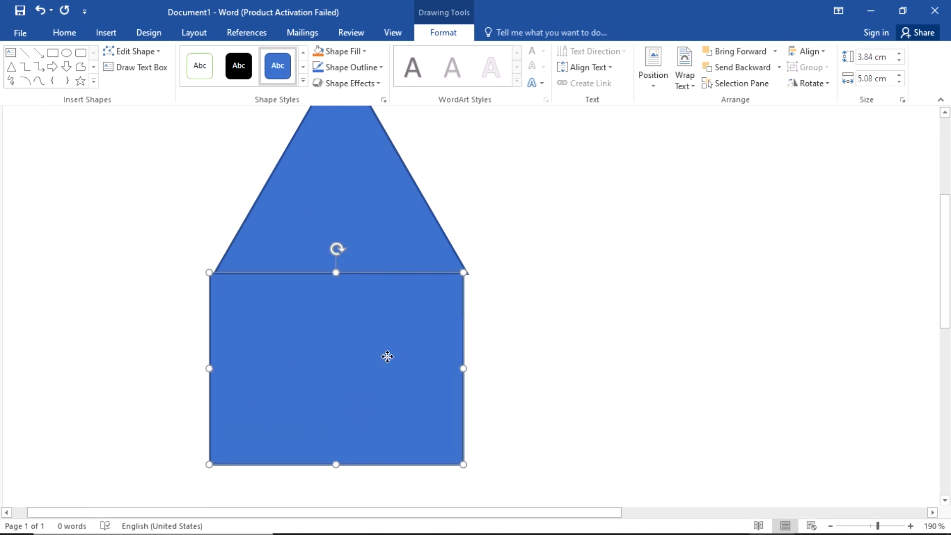
pyautogui.click(569, 346)
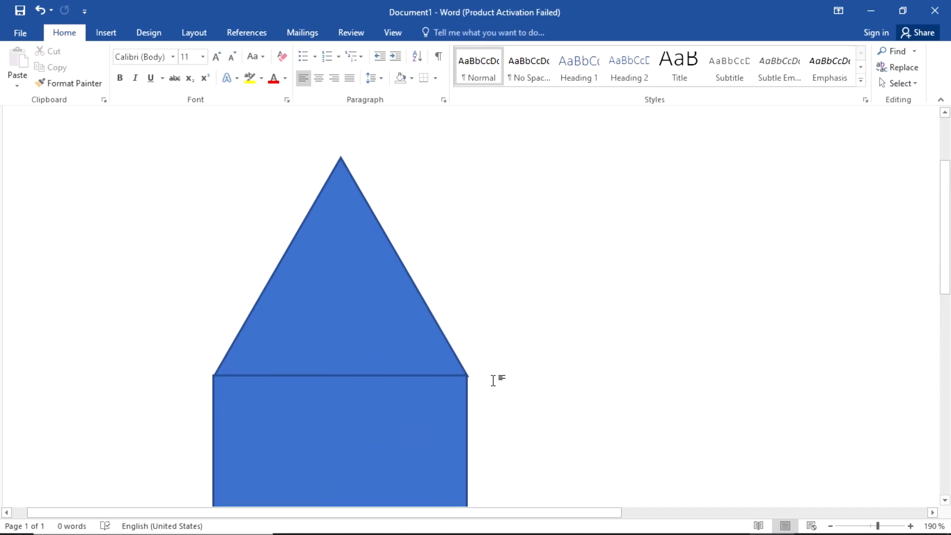
# Step: Align the rectangle's left and right edges with the triangle roof
pyautogui.scroll(-2, 494, 379)
pyautogui.click(313, 318)
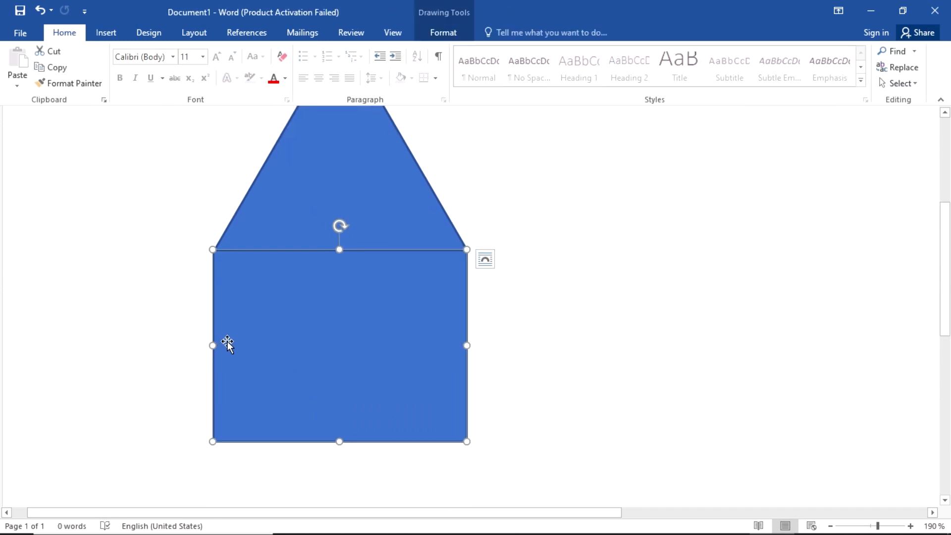
pyautogui.moveTo(213, 347); pyautogui.dragTo(214, 346)
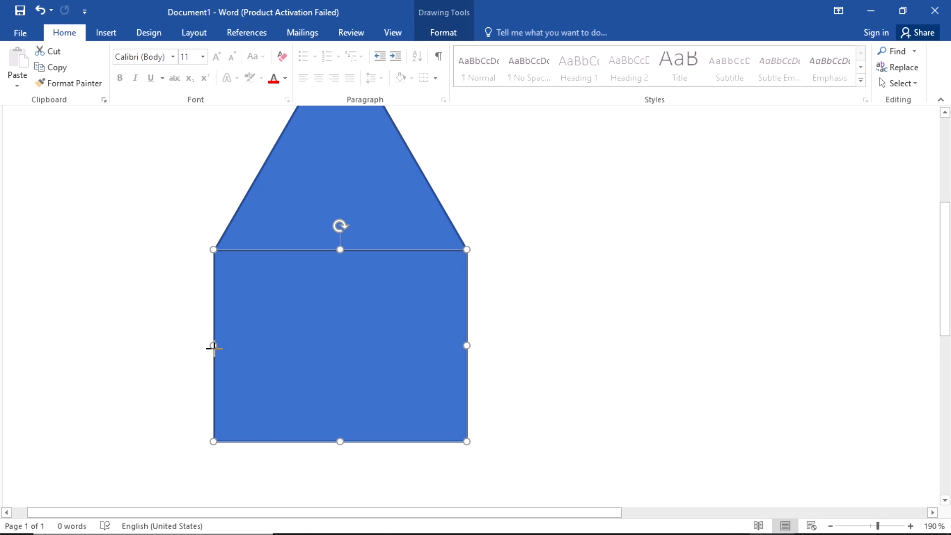
pyautogui.click(544, 322)
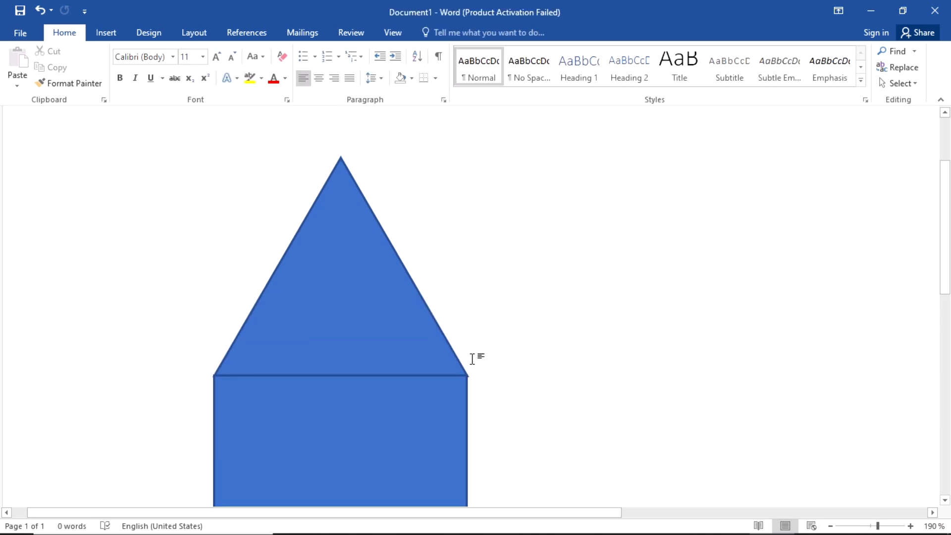
pyautogui.scroll(-3, 400, 299)
pyautogui.click(400, 299)
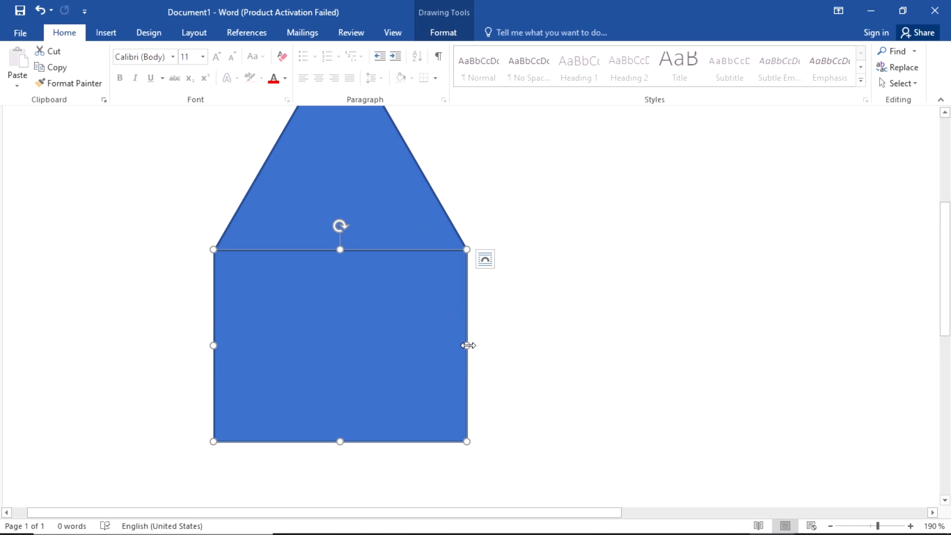
pyautogui.moveTo(468, 345); pyautogui.dragTo(468, 345)
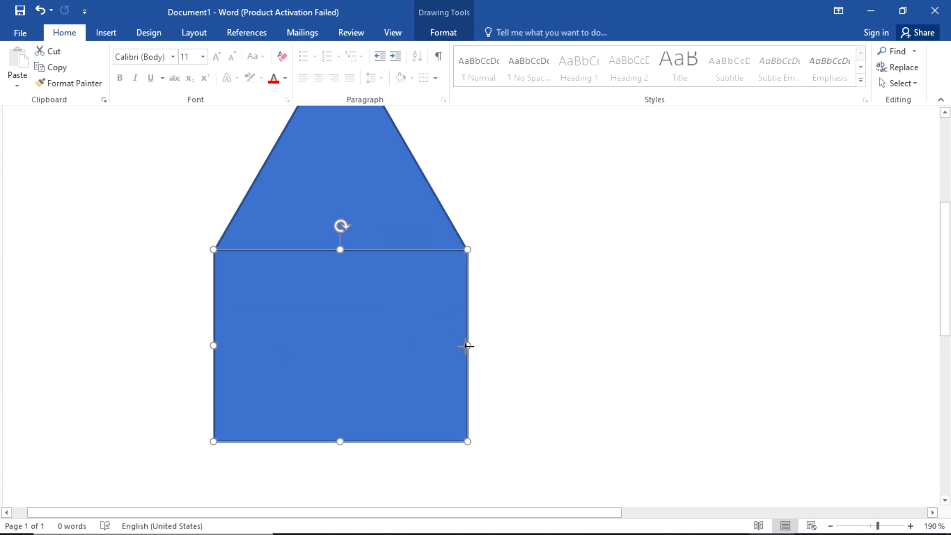
pyautogui.click(581, 321)
pyautogui.scroll(3, 574, 323)
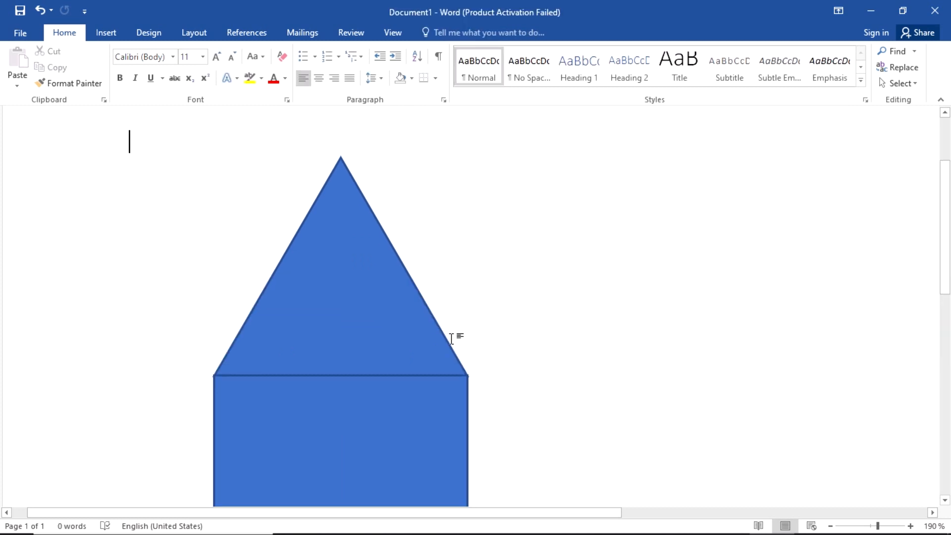
pyautogui.keyDown('ctrl'); pyautogui.scroll(-5, 452, 339); pyautogui.keyUp('ctrl')
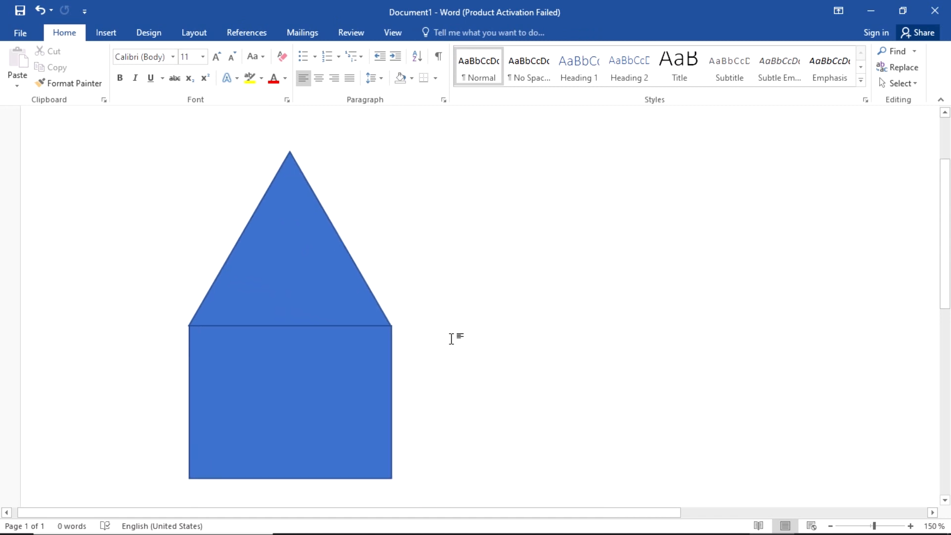
pyautogui.keyDown('ctrl'); pyautogui.scroll(-2, 452, 339); pyautogui.keyUp('ctrl')
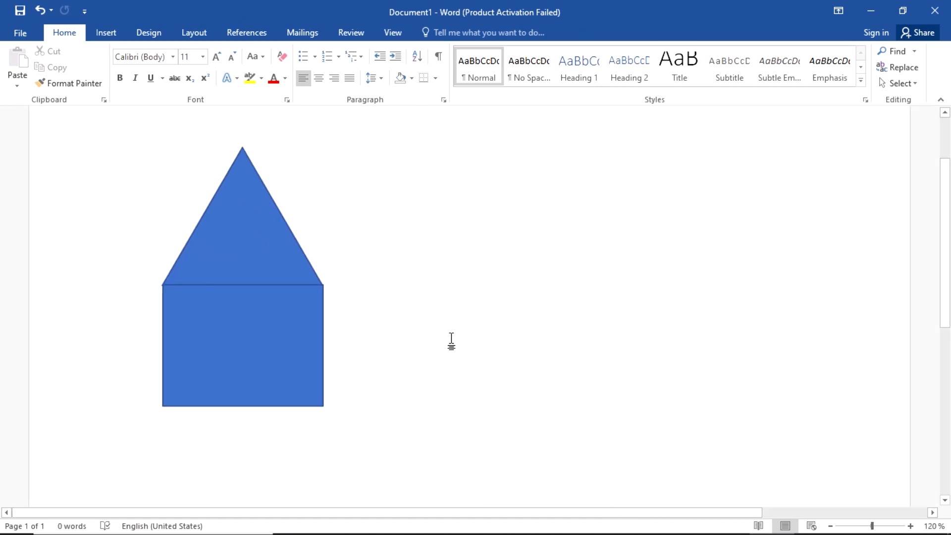
# Step: Recheck the three-house diagram in the Edge PDF and return to Word
pyautogui.hotkey('alt', 'Tab')
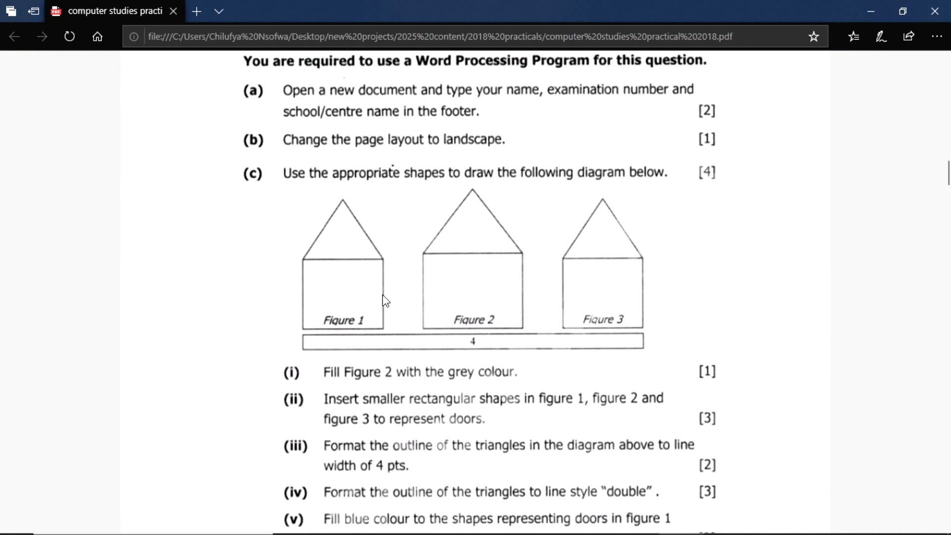
pyautogui.hotkey('alt', 'Tab')
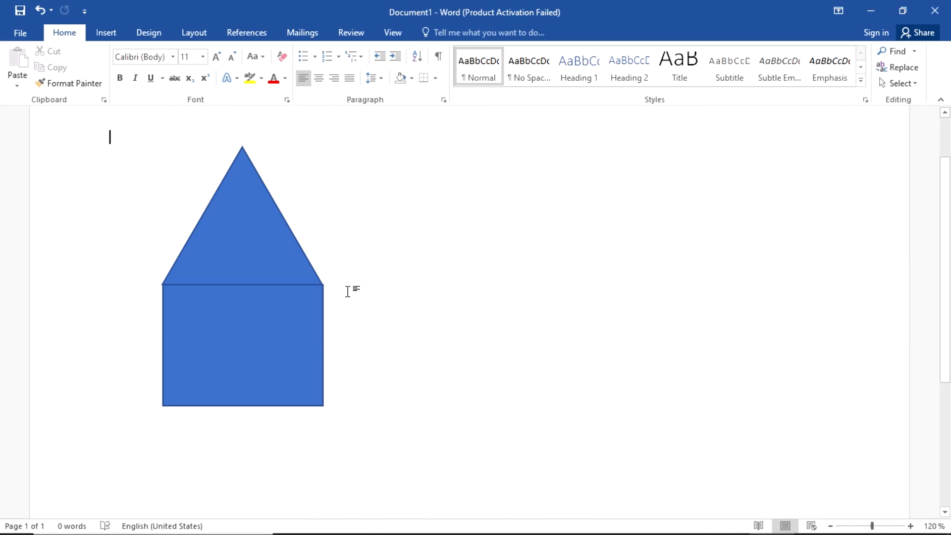
# Step: Move the triangle roof and rectangle apart, then undo to restack the house
pyautogui.keyDown('ctrl'); pyautogui.scroll(-3, 348, 291); pyautogui.keyUp('ctrl')
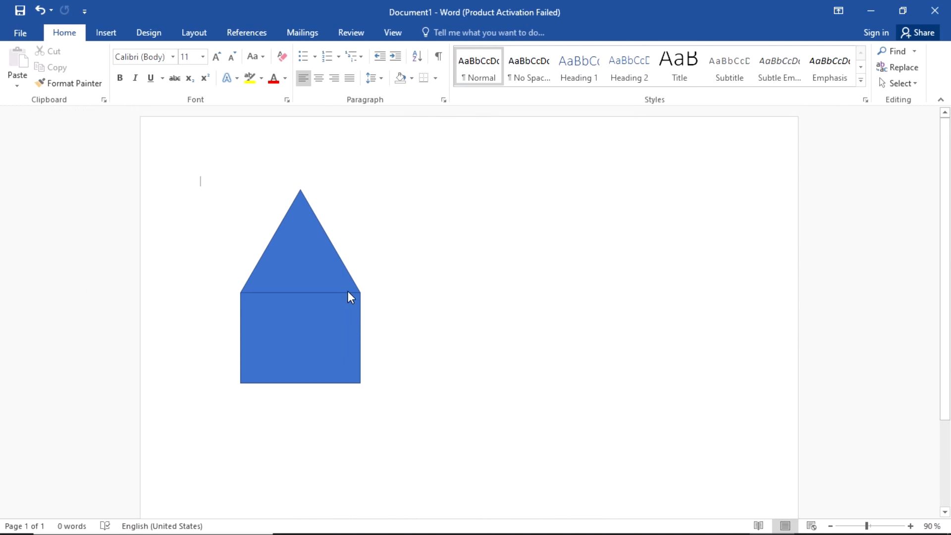
pyautogui.hotkey('alt', 'Tab')
pyautogui.hotkey('alt', 'Tab')
pyautogui.click(302, 260)
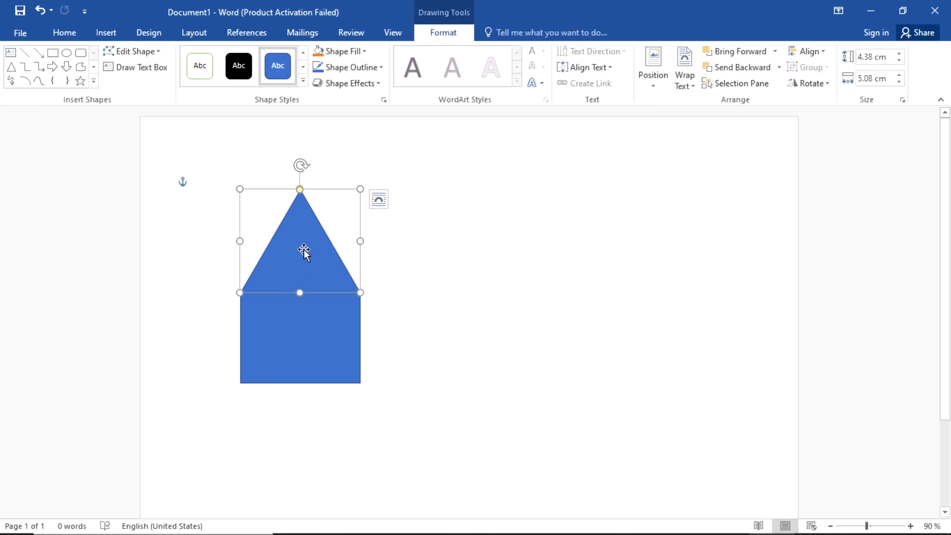
pyautogui.moveTo(304, 250); pyautogui.dragTo(423, 224)
pyautogui.moveTo(325, 329); pyautogui.dragTo(375, 369)
pyautogui.hotkey('ctrl', 'z')
pyautogui.hotkey('ctrl', 'z')
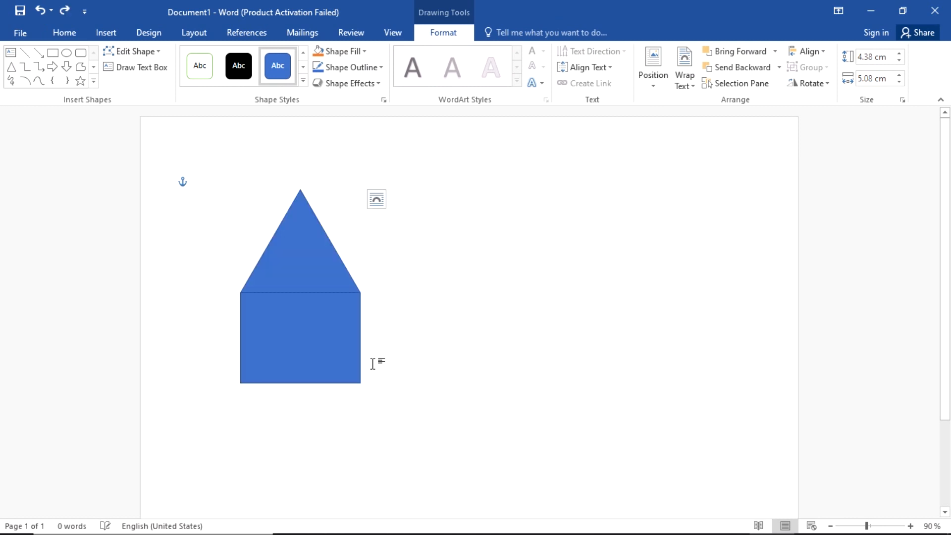
# Step: Select the triangle roof and the rectangle body together
pyautogui.click(485, 317)
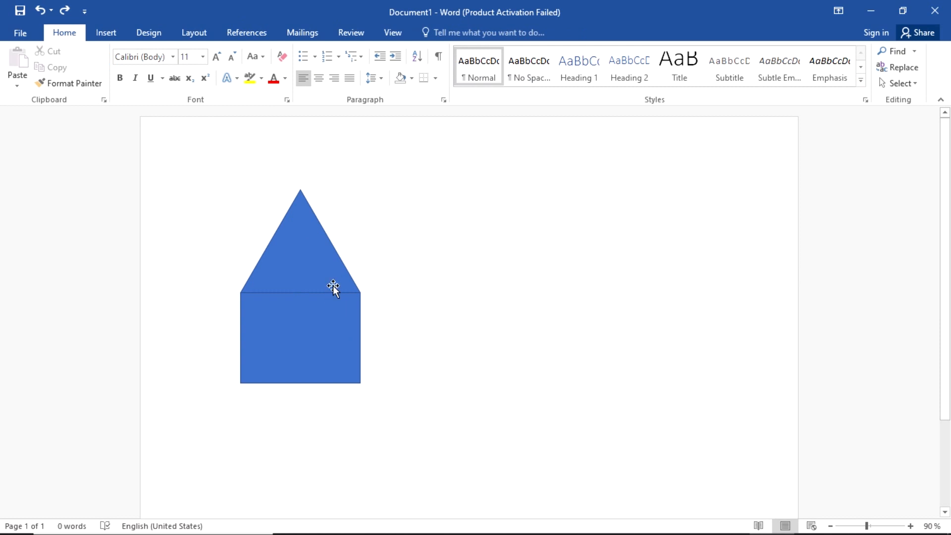
pyautogui.click(294, 250)
pyautogui.keyDown('shift'); pyautogui.click(319, 332); pyautogui.keyUp('shift')
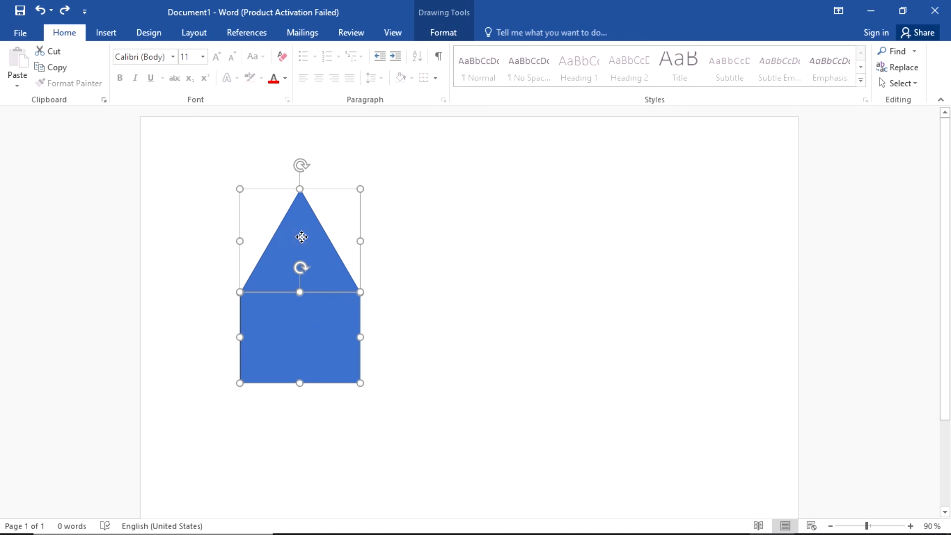
# Step: Group the roof and rectangle into one house shape and shift it slightly left
pyautogui.rightClick(291, 249)
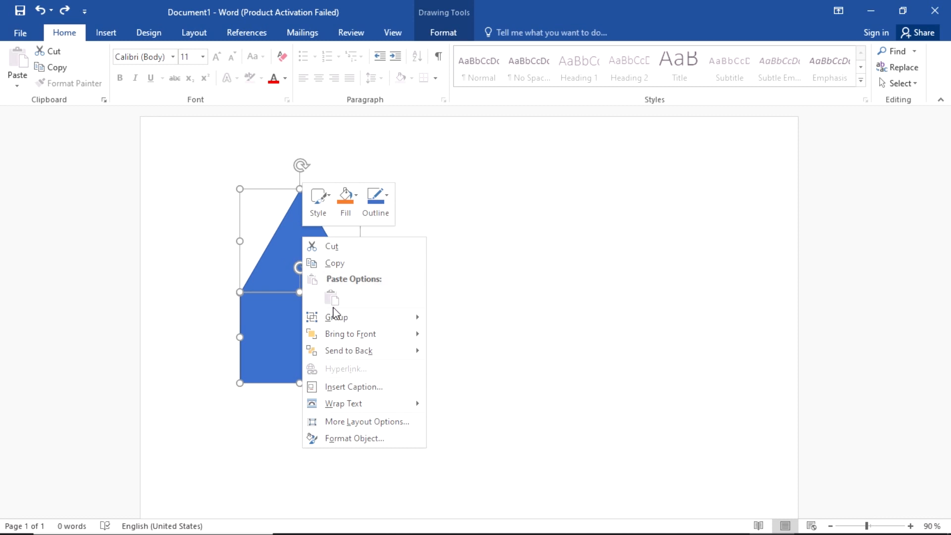
pyautogui.moveTo(397, 324)
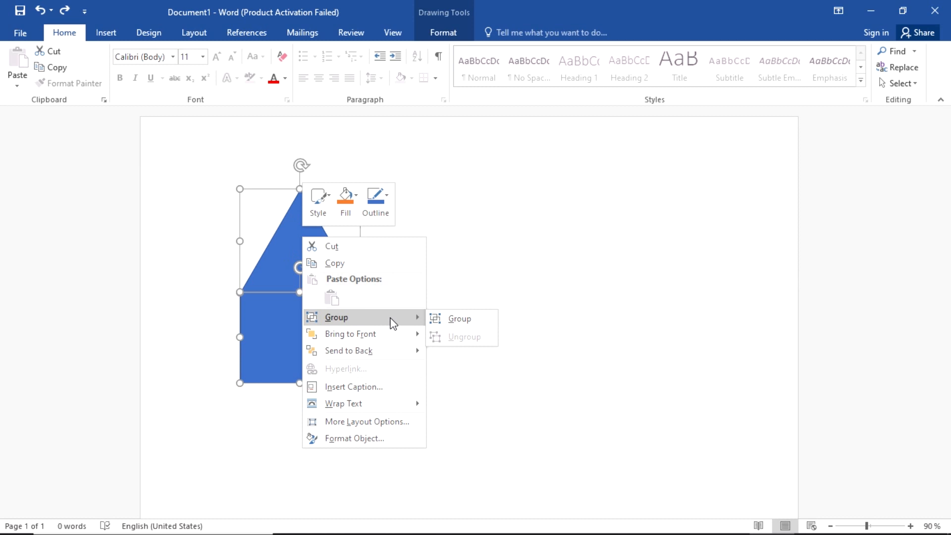
pyautogui.click(448, 320)
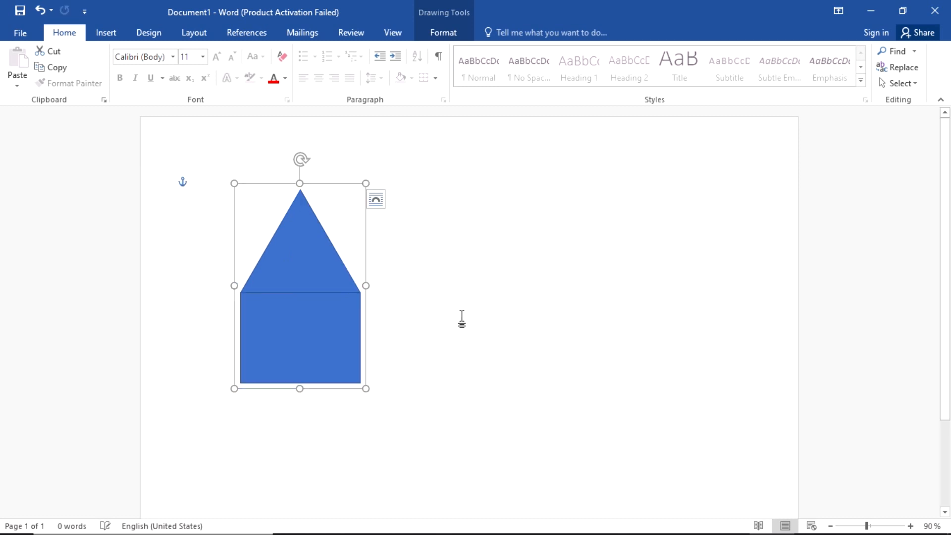
pyautogui.click(461, 320)
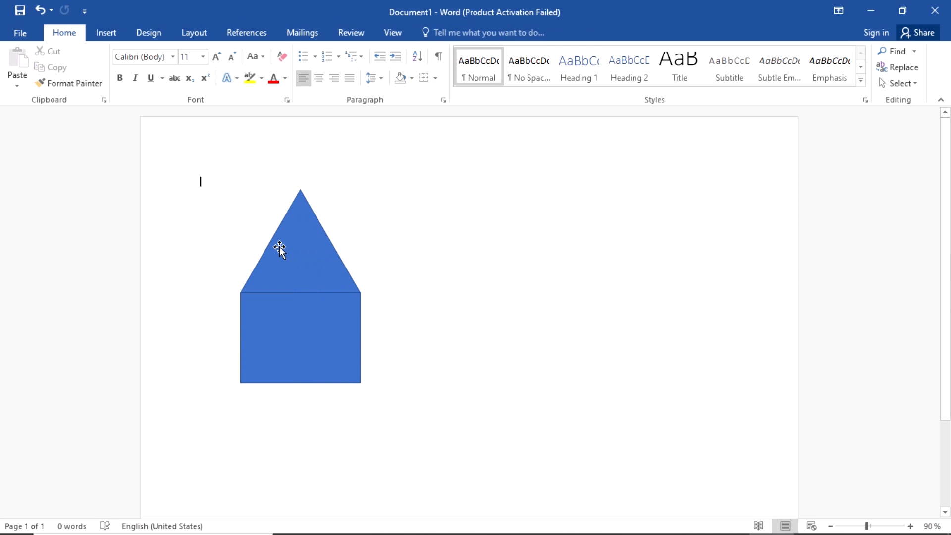
pyautogui.moveTo(280, 250)
pyautogui.mouseDown()
pyautogui.moveTo(359, 210)
pyautogui.moveTo(242, 237)
pyautogui.moveTo(235, 256)
pyautogui.moveTo(269, 250)
pyautogui.mouseUp()
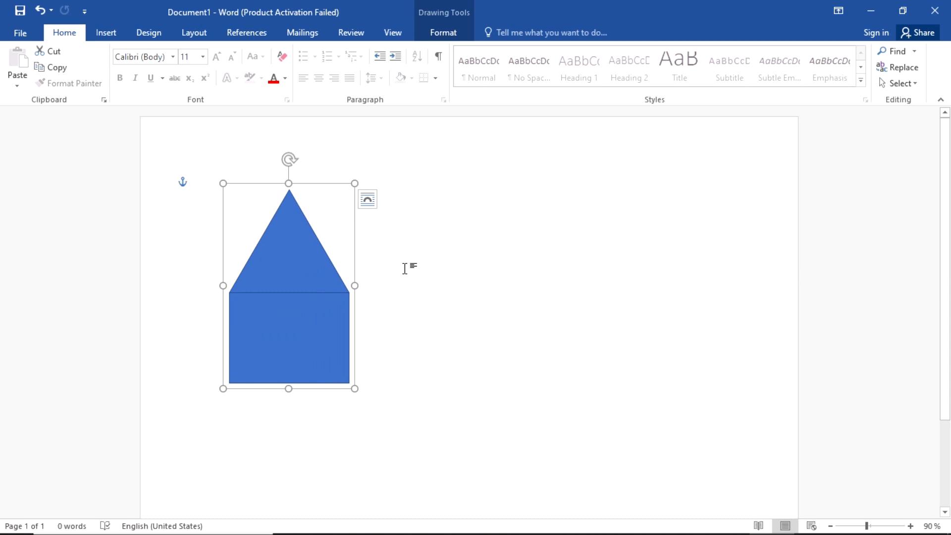
pyautogui.click(404, 268)
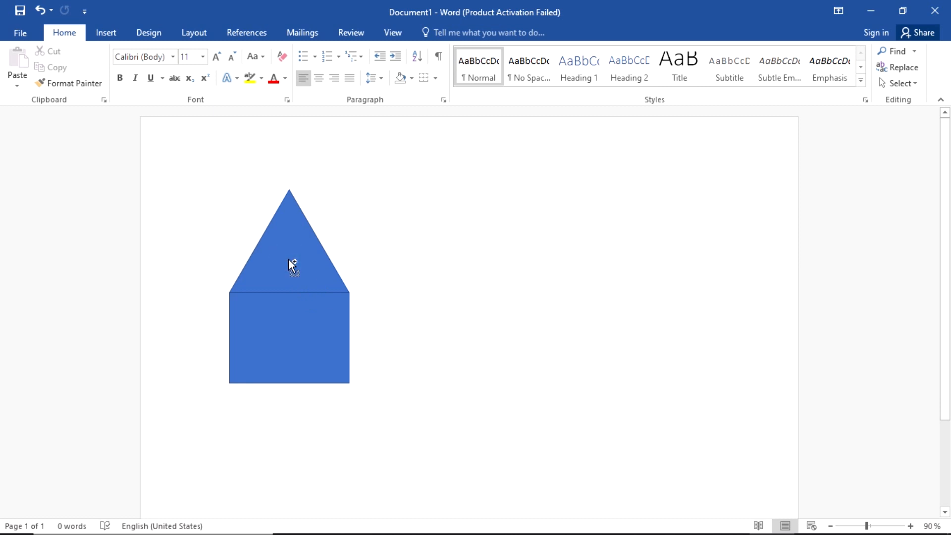
# Step: Copy the grouped house twice to the right for a row of three, then check the exam paper
pyautogui.moveTo(289, 259); pyautogui.dragTo(344, 261)
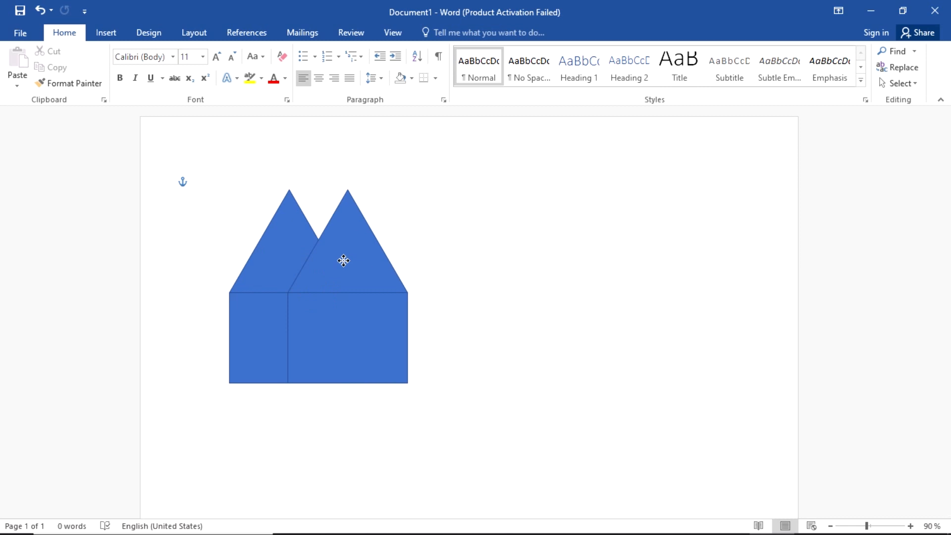
pyautogui.moveTo(344, 261)
pyautogui.mouseDown()
pyautogui.moveTo(561, 282)
pyautogui.moveTo(582, 267)
pyautogui.moveTo(555, 168)
pyautogui.moveTo(403, 195)
pyautogui.moveTo(473, 335)
pyautogui.moveTo(467, 316)
pyautogui.moveTo(490, 165)
pyautogui.moveTo(495, 206)
pyautogui.moveTo(310, 248)
pyautogui.moveTo(596, 239)
pyautogui.moveTo(409, 250)
pyautogui.moveTo(474, 254)
pyautogui.mouseUp()
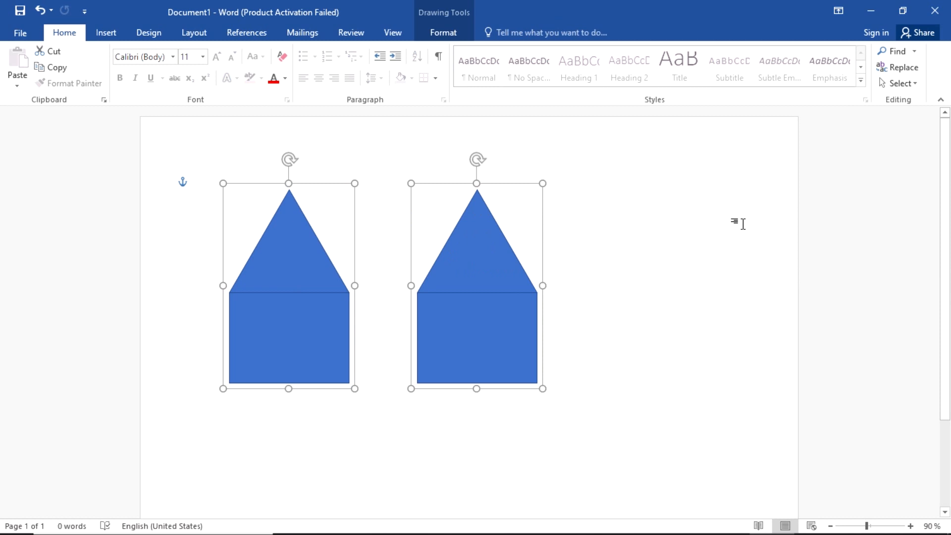
pyautogui.click(743, 223)
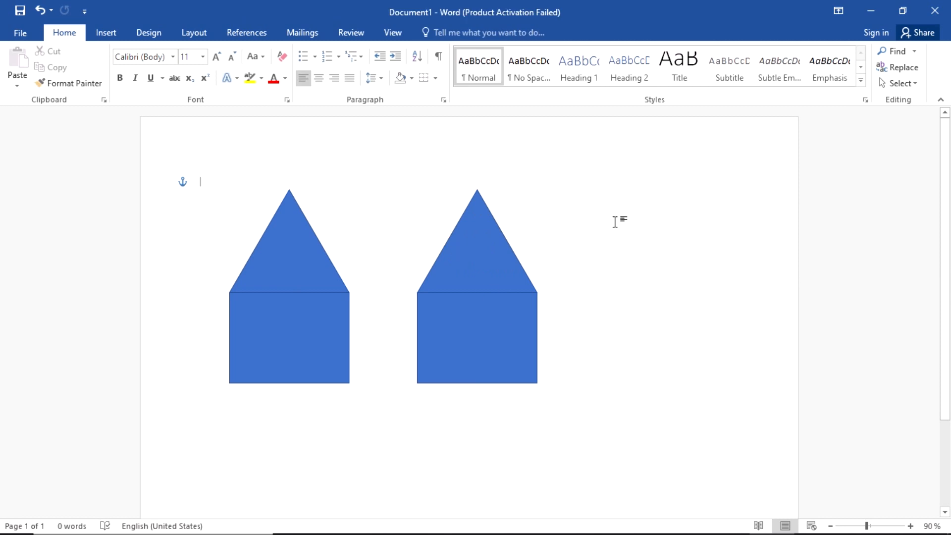
pyautogui.click(462, 247)
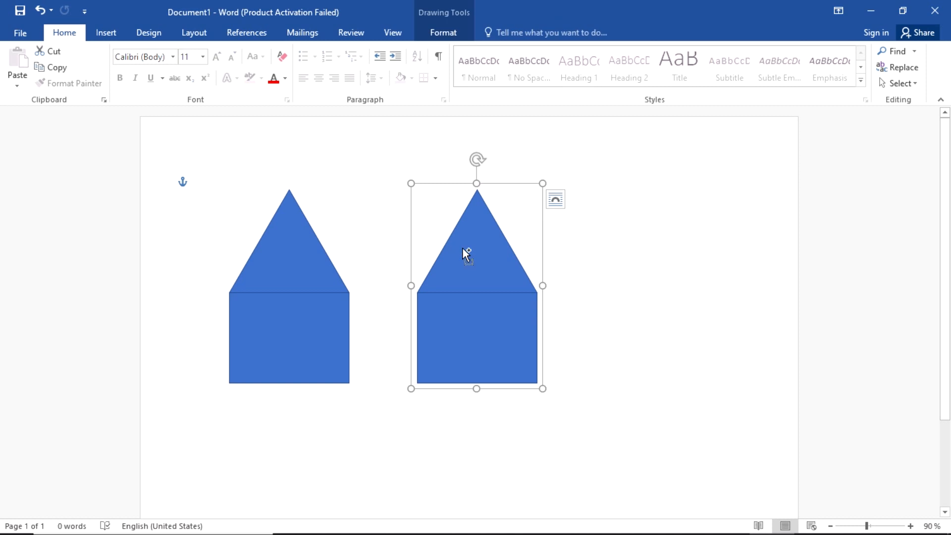
pyautogui.moveTo(462, 274); pyautogui.dragTo(655, 257)
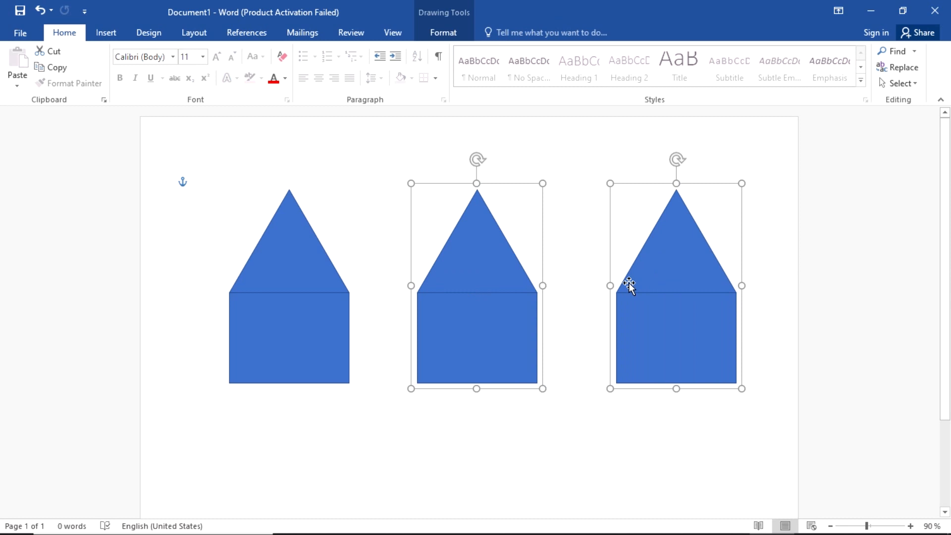
pyautogui.click(537, 445)
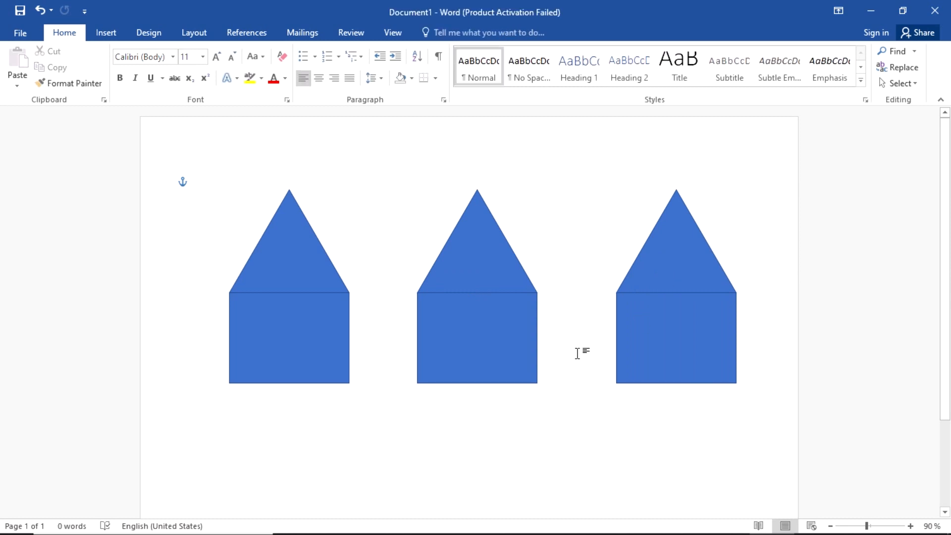
pyautogui.hotkey('alt', 'Tab')
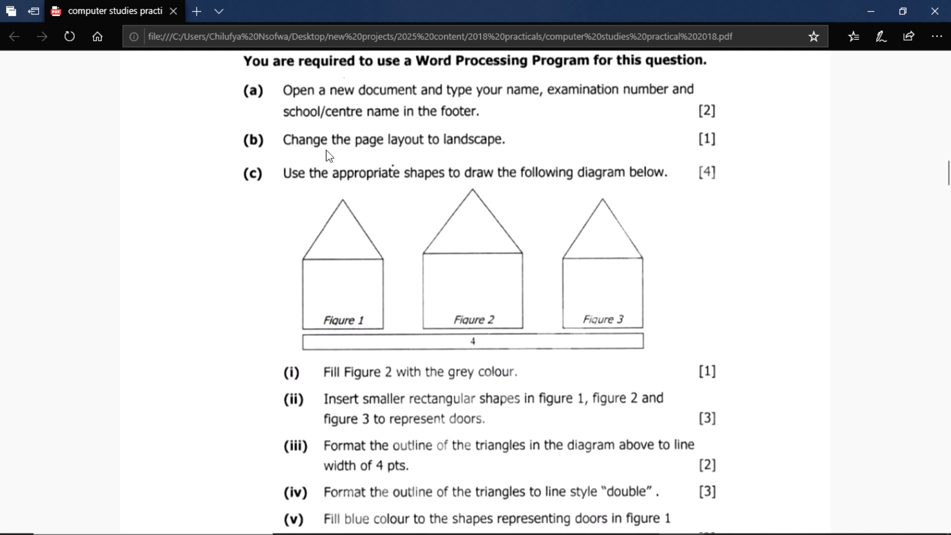
# Step: Enlarge the middle house, making it wider and taller than the flanking houses
pyautogui.hotkey('alt', 'Tab')
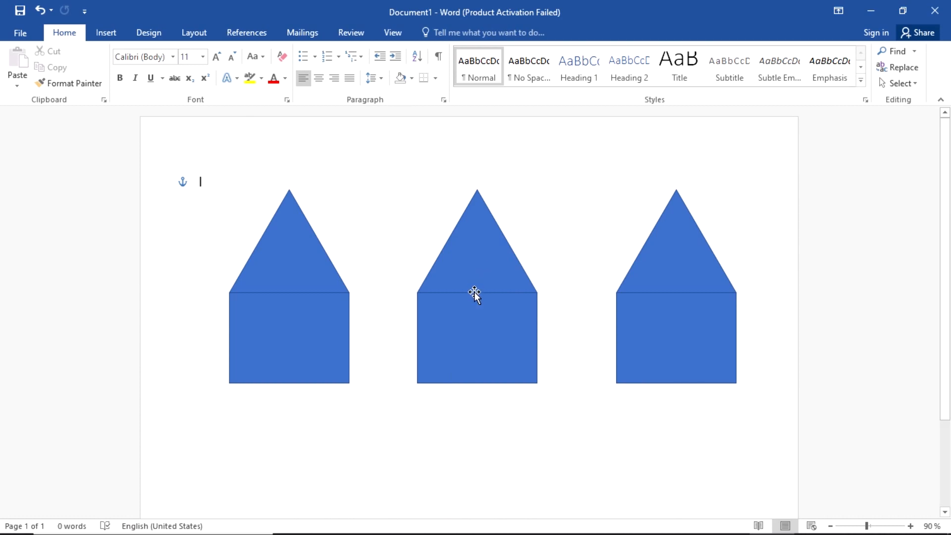
pyautogui.click(467, 316)
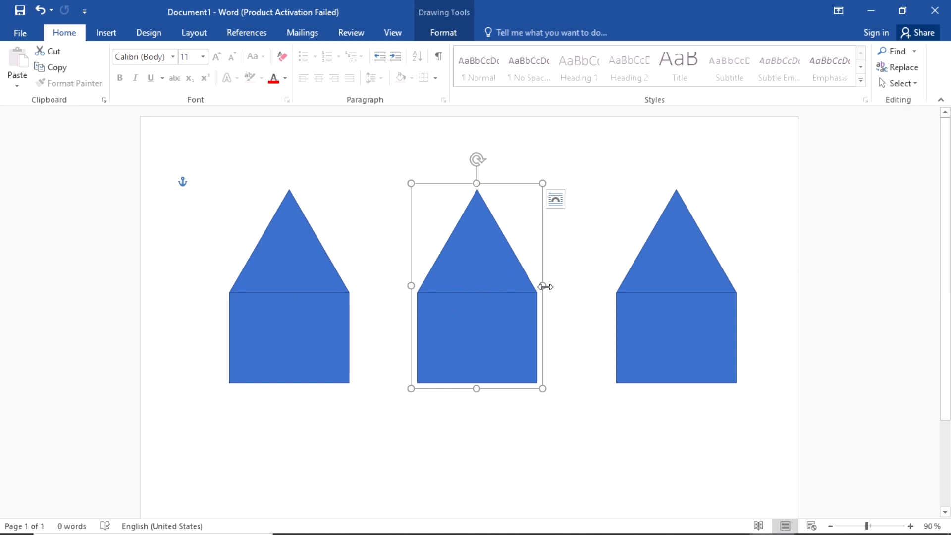
pyautogui.moveTo(543, 287); pyautogui.dragTo(559, 257)
pyautogui.press('ctrl')
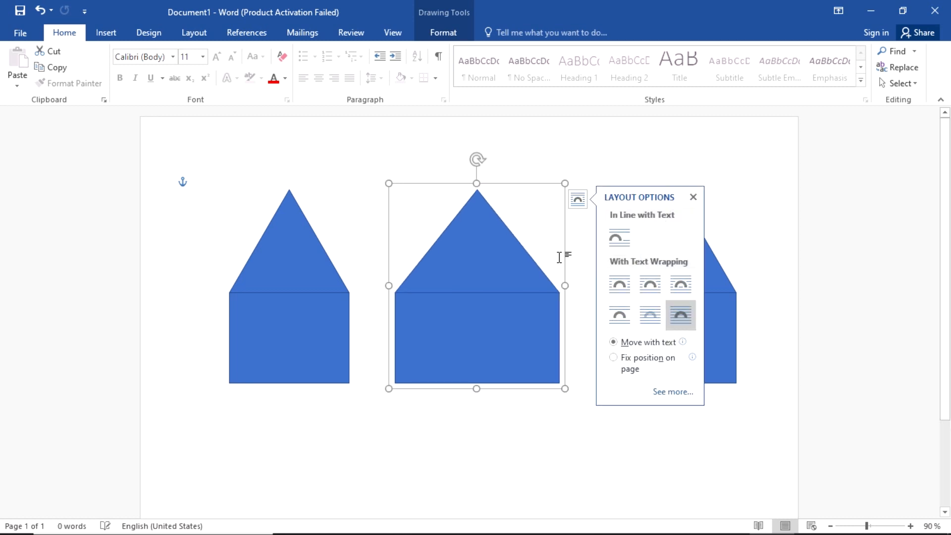
pyautogui.click(691, 198)
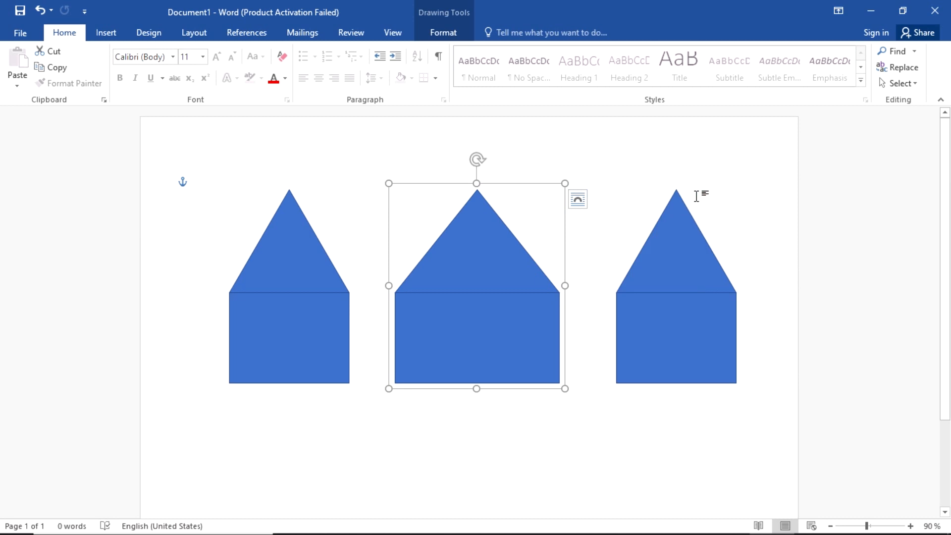
pyautogui.click(643, 205)
pyautogui.click(485, 242)
pyautogui.moveTo(477, 182); pyautogui.dragTo(476, 174)
pyautogui.click(577, 186)
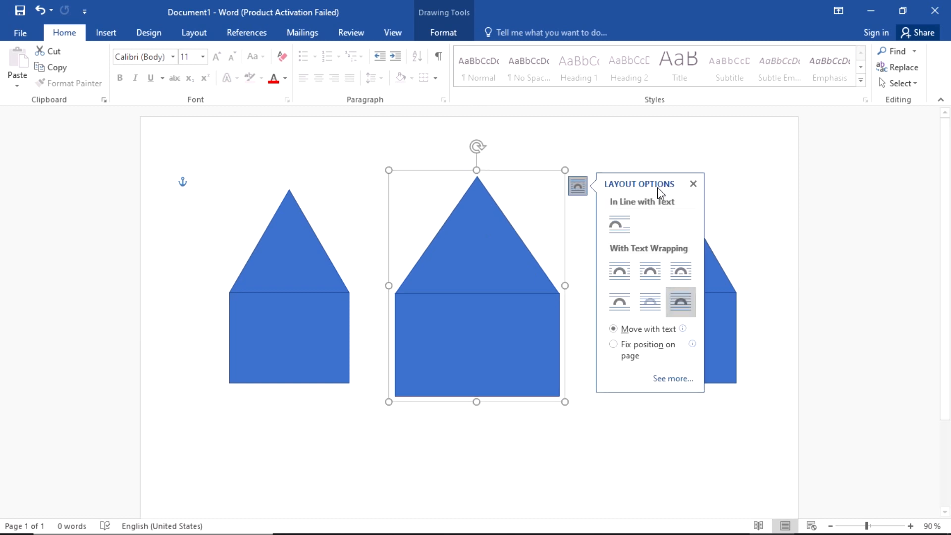
pyautogui.click(692, 184)
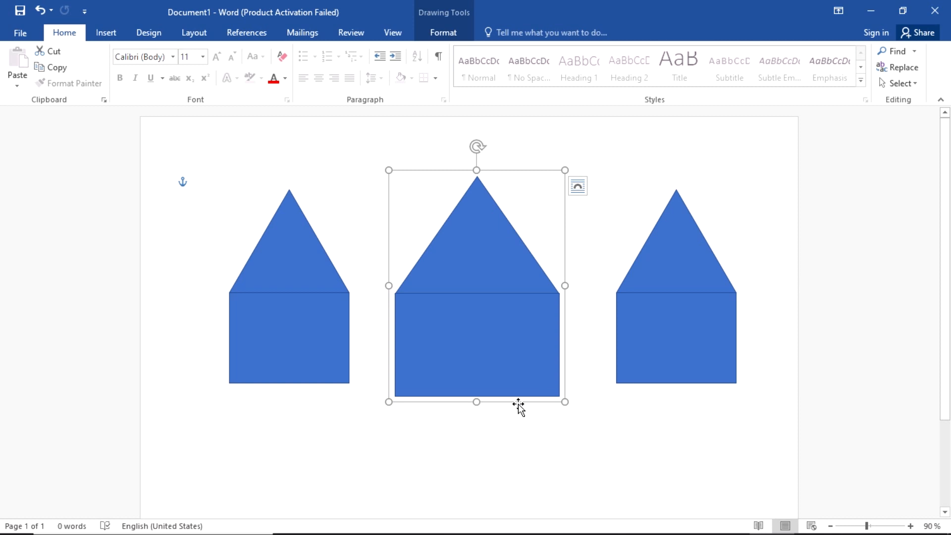
pyautogui.click(499, 446)
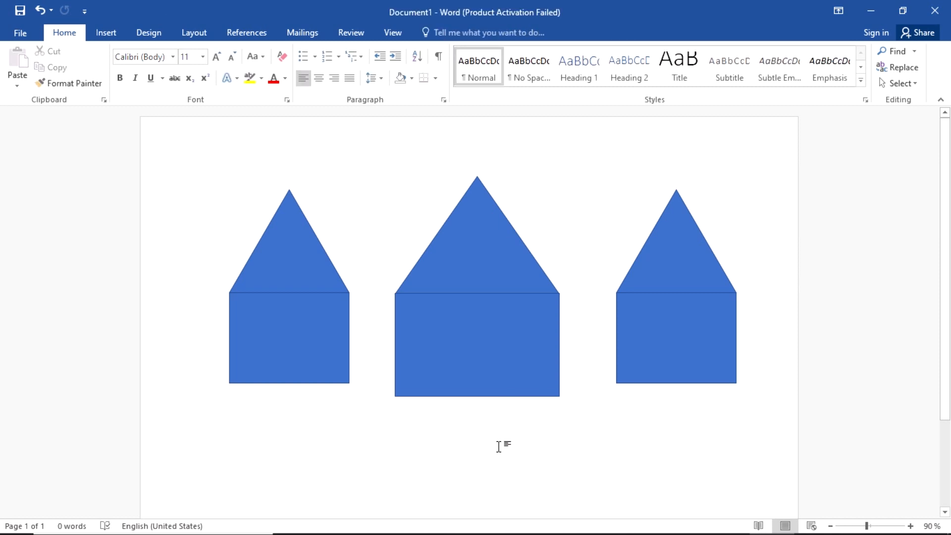
# Step: Raise the middle house slightly higher on the page
pyautogui.click(492, 256)
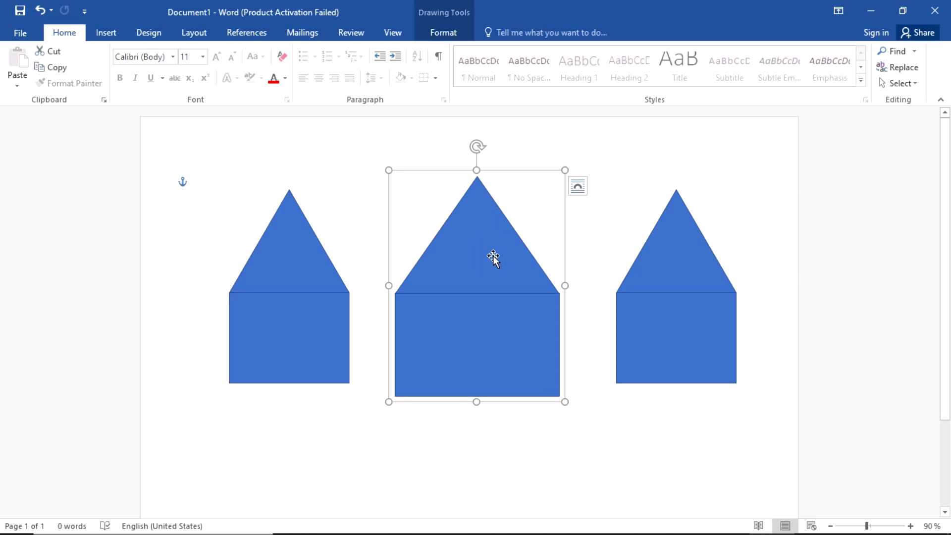
pyautogui.hotkey('ctrl', 'Up')
pyautogui.hotkey('ctrl', 'Up')
pyautogui.hotkey('ctrl', 'Up')
pyautogui.hotkey('ctrl', 'Up')
pyautogui.hotkey('ctrl', 'Up')
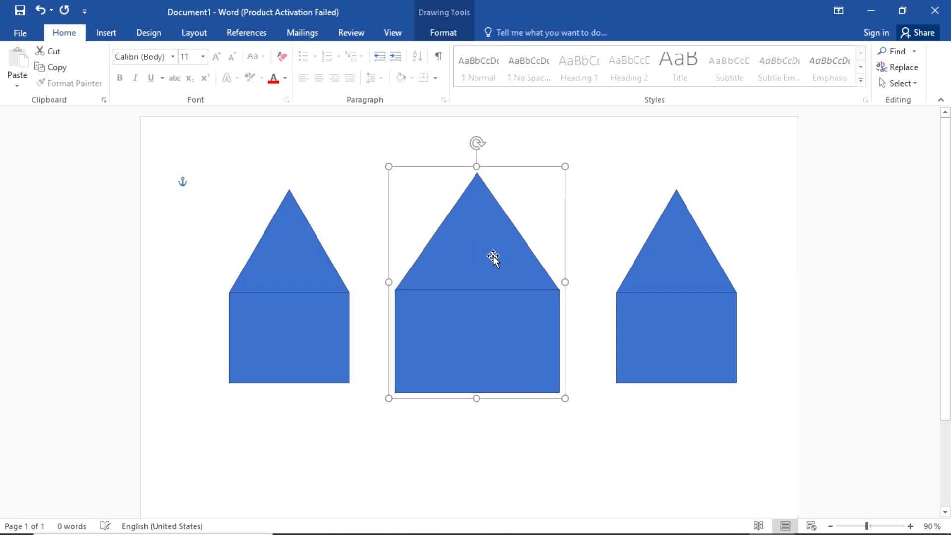
pyautogui.hotkey('ctrl', 'Down')
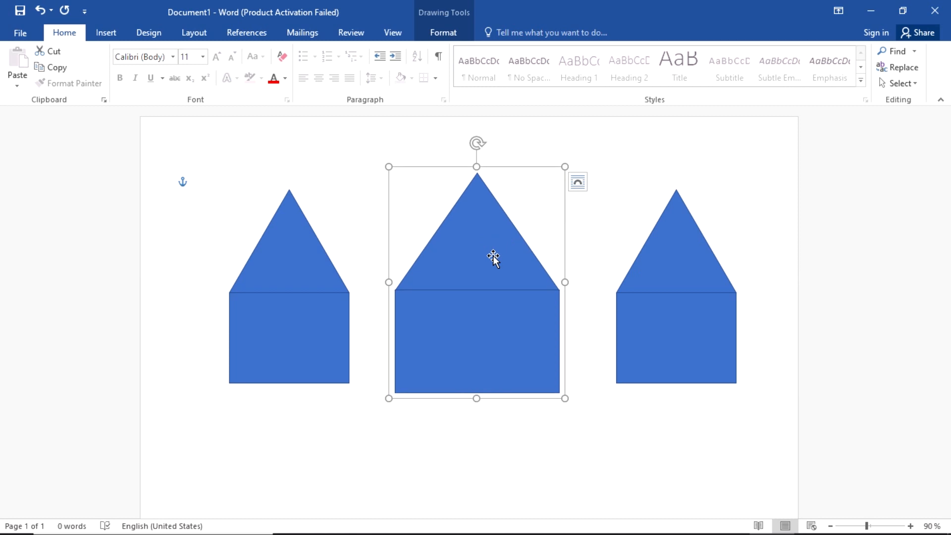
pyautogui.moveTo(493, 256); pyautogui.dragTo(492, 249)
pyautogui.click(472, 402)
pyautogui.scroll(3, 472, 402)
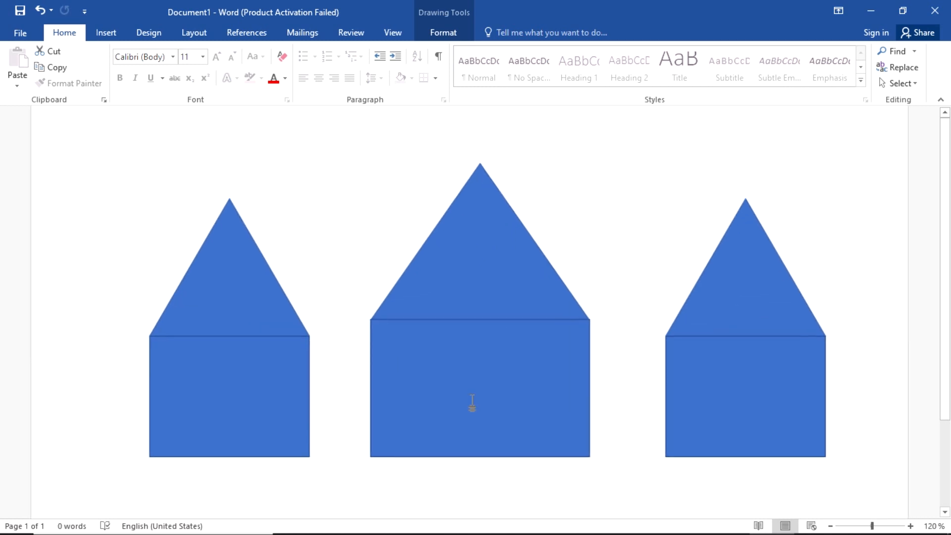
pyautogui.click(472, 402)
pyautogui.scroll(-3, 510, 420)
pyautogui.click(508, 421)
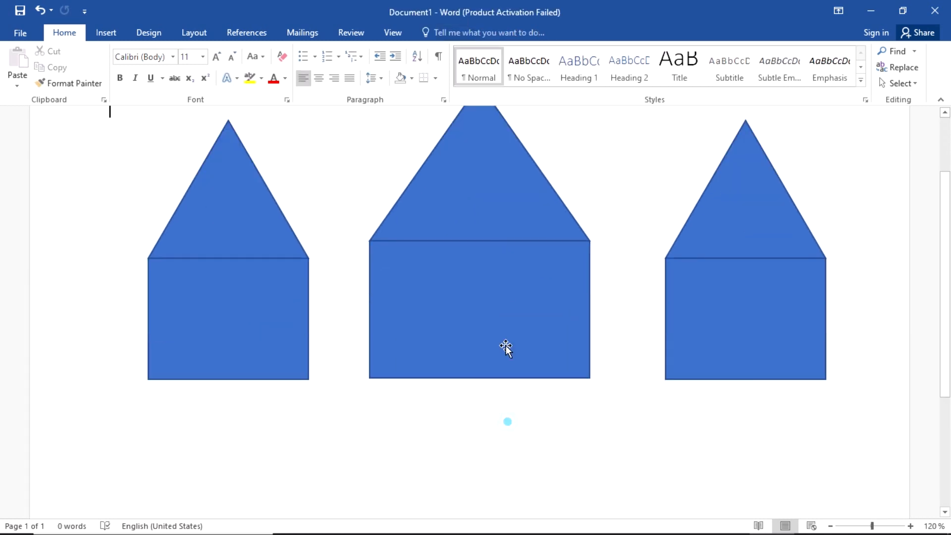
pyautogui.click(495, 183)
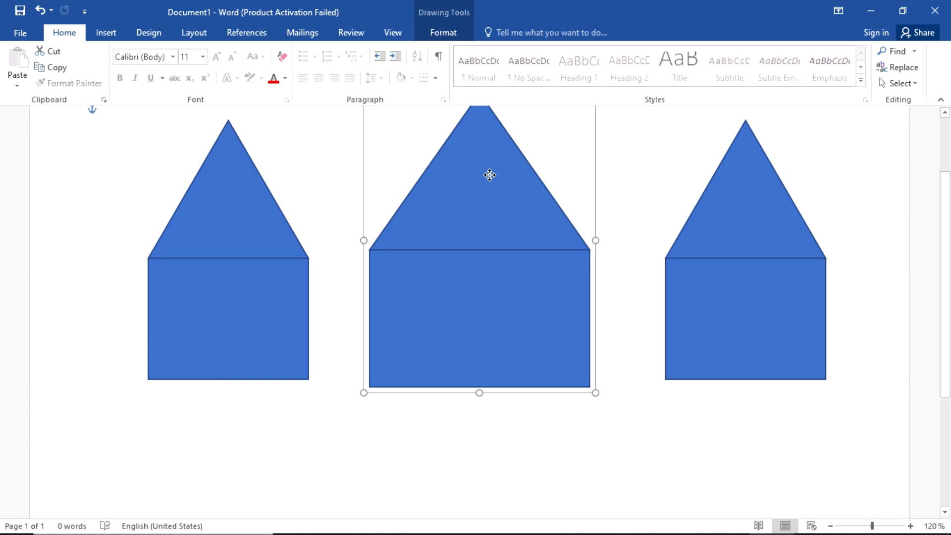
pyautogui.moveTo(489, 175); pyautogui.dragTo(495, 170)
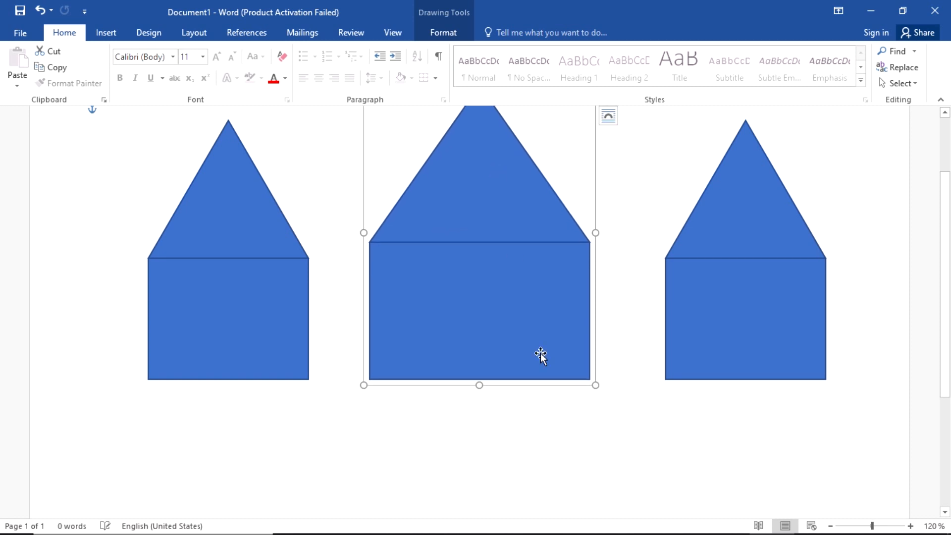
pyautogui.click(575, 468)
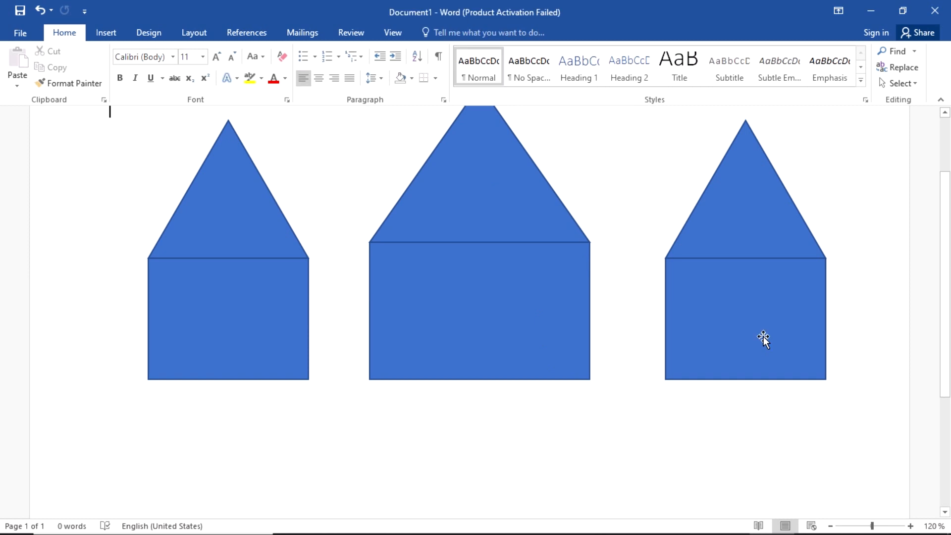
pyautogui.click(755, 251)
pyautogui.click(578, 430)
pyautogui.scroll(-2, 577, 429)
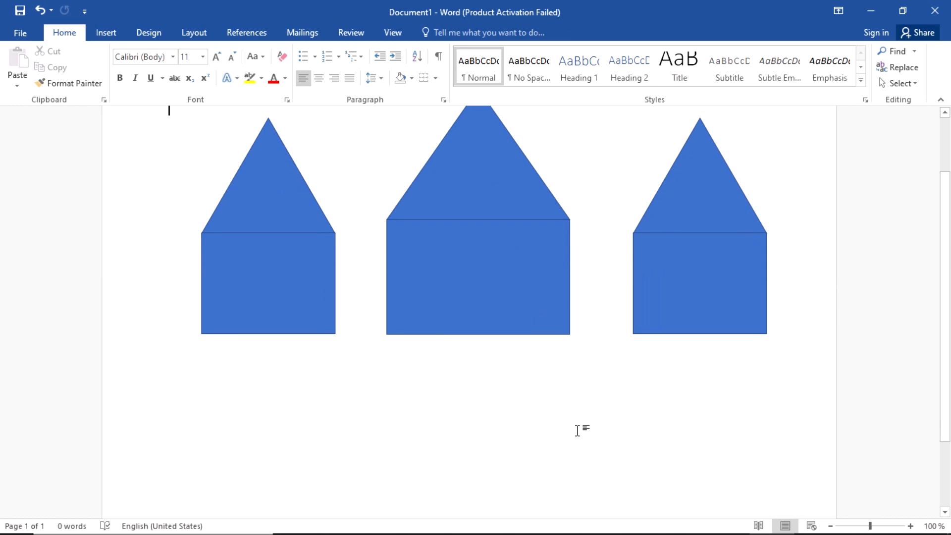
pyautogui.click(497, 186)
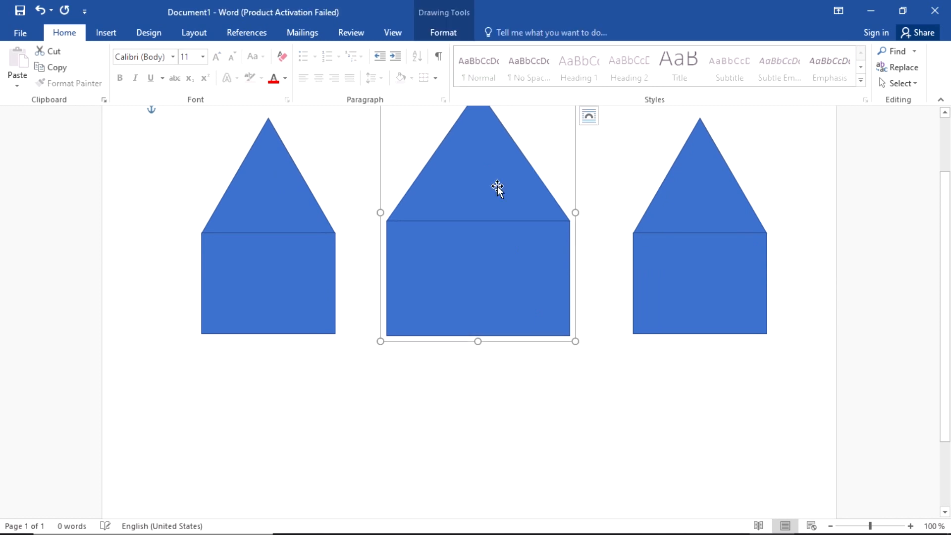
pyautogui.click(550, 389)
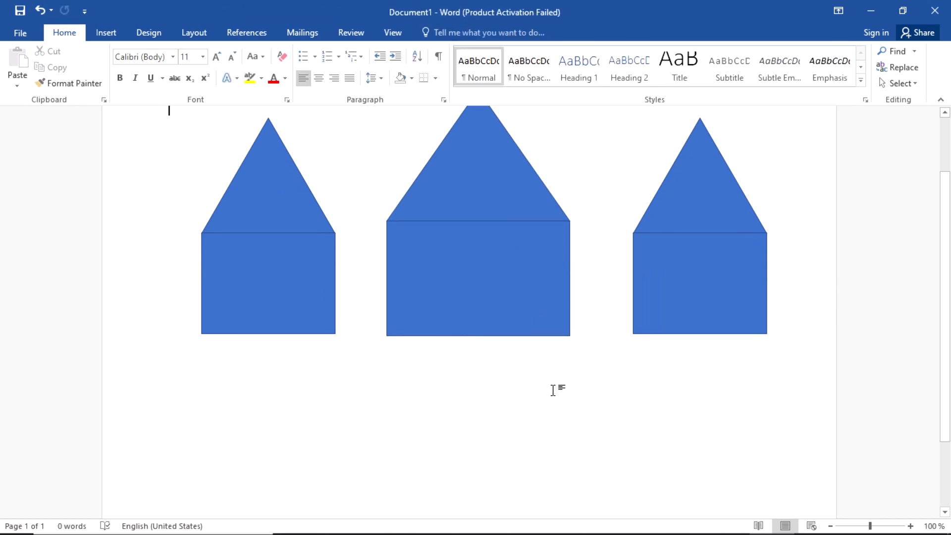
pyautogui.press('alt')
pyautogui.scroll(-1, 550, 397)
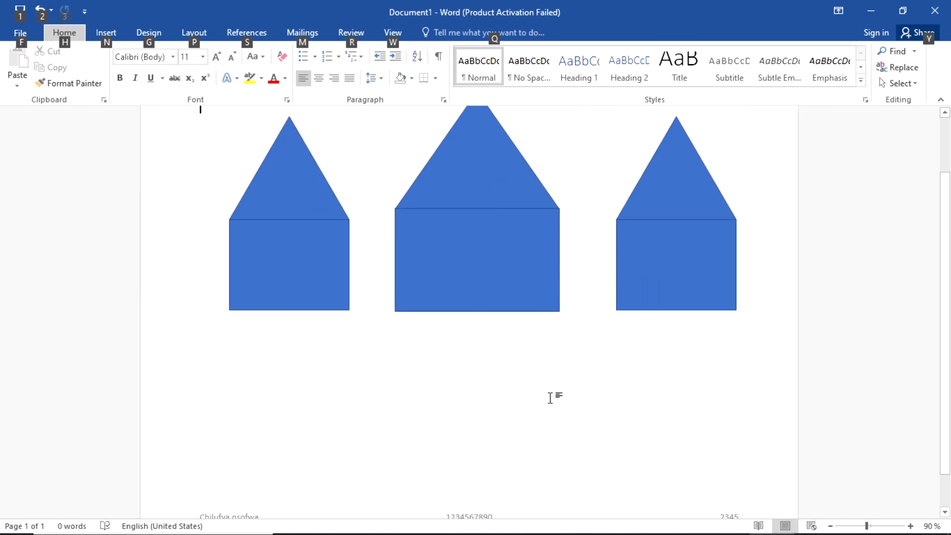
pyautogui.click(550, 398)
pyautogui.scroll(1, 550, 397)
pyautogui.scroll(1, 549, 397)
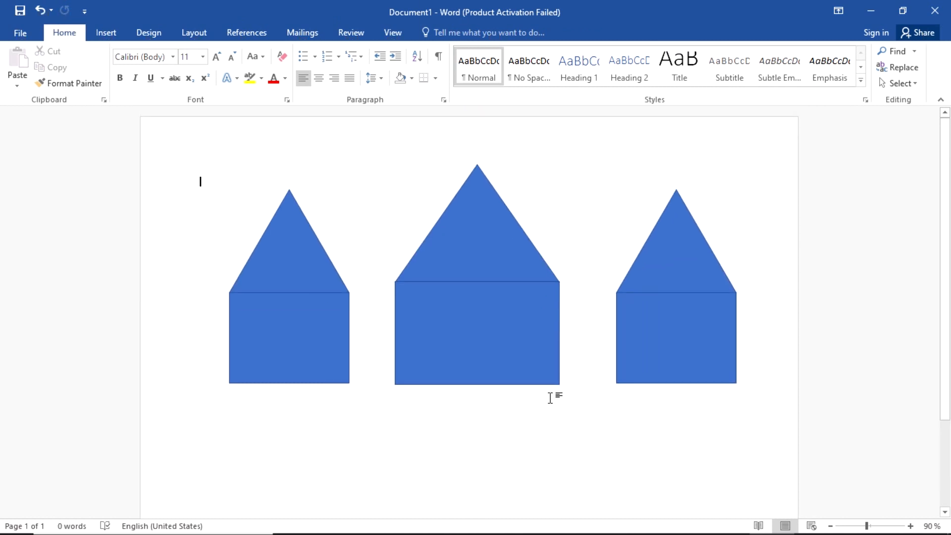
pyautogui.hotkey('alt', 'Tab')
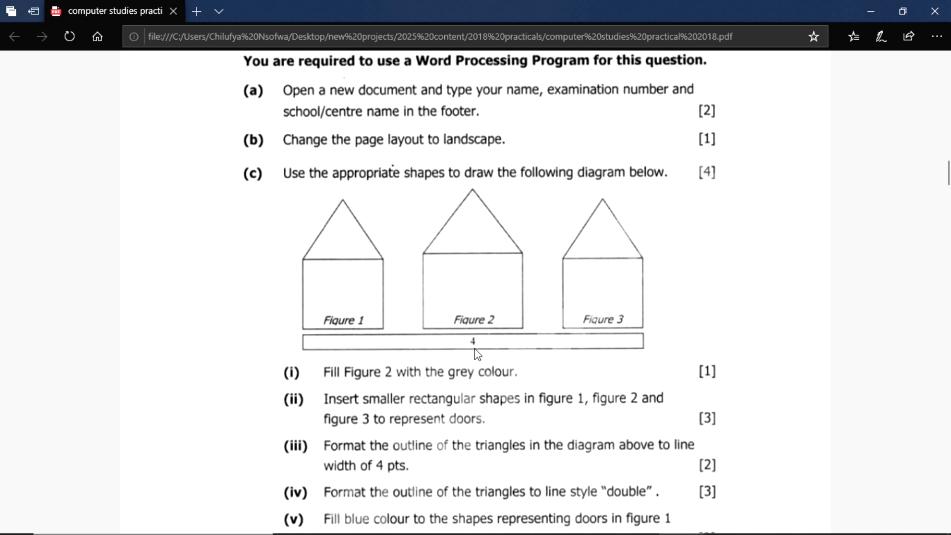
pyautogui.hotkey('alt', 'Tab')
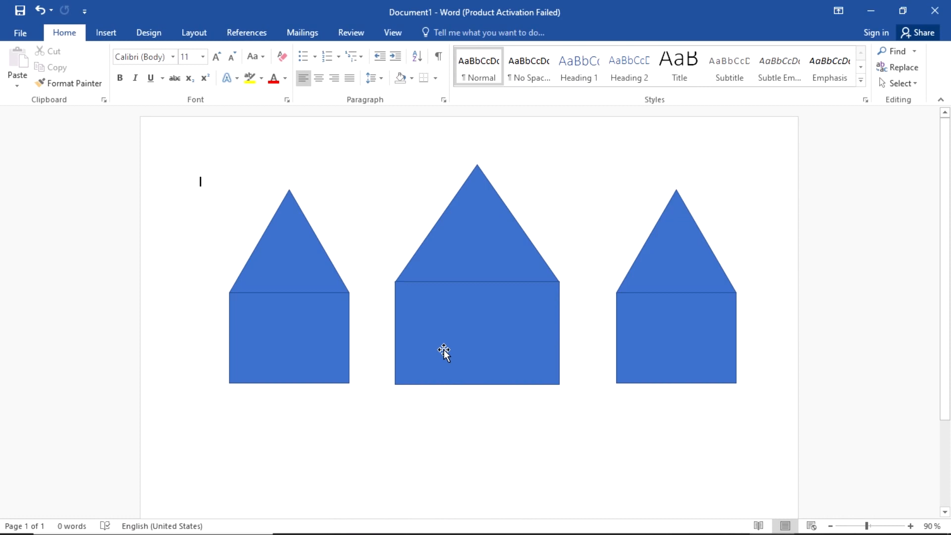
# Step: Draw a long thin rectangle, about 21.5 × 0.71 cm, beneath the three houses
pyautogui.click(106, 35)
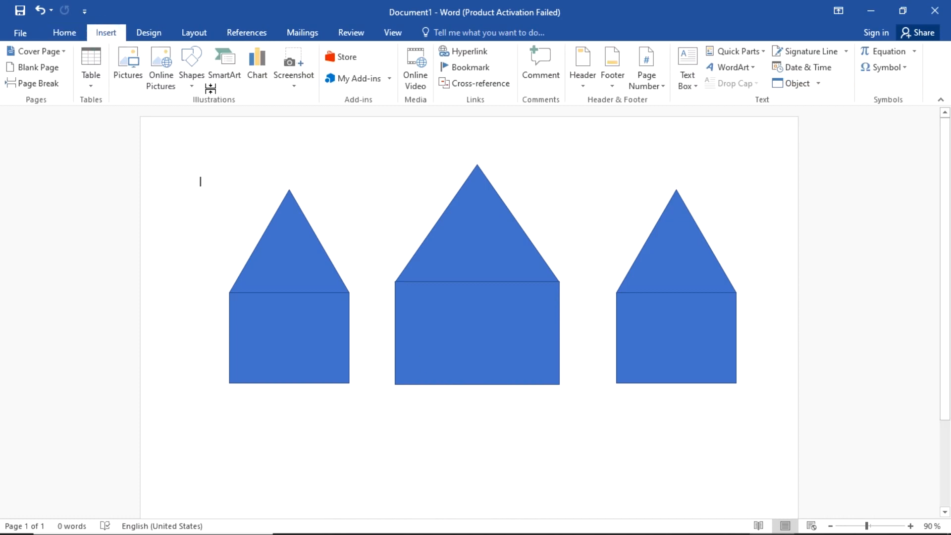
pyautogui.click(191, 75)
pyautogui.click(229, 116)
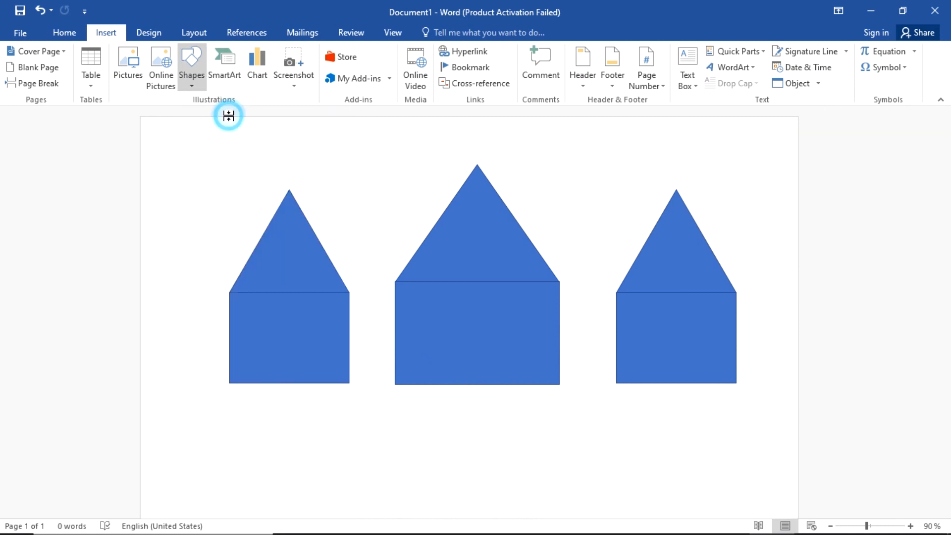
pyautogui.moveTo(228, 397); pyautogui.dragTo(737, 413)
pyautogui.click(573, 461)
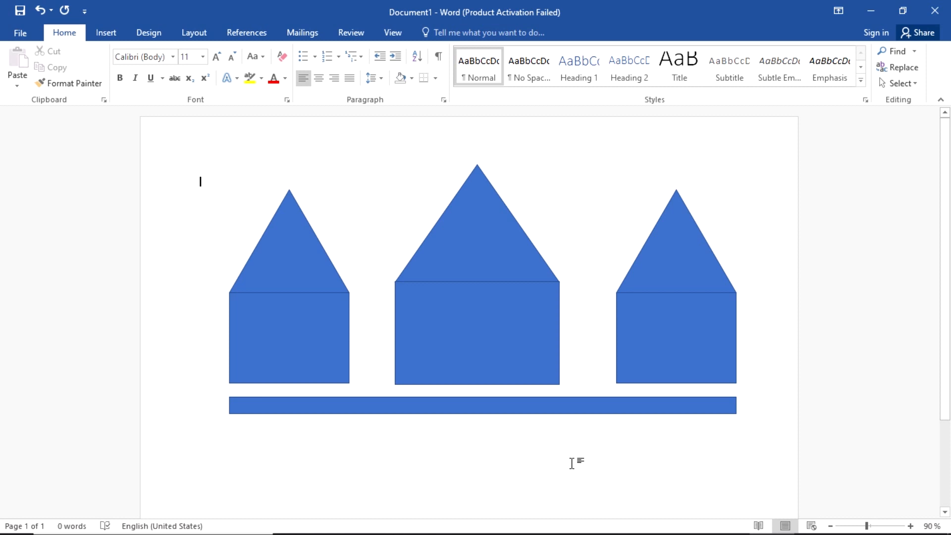
pyautogui.hotkey('alt', 'Tab')
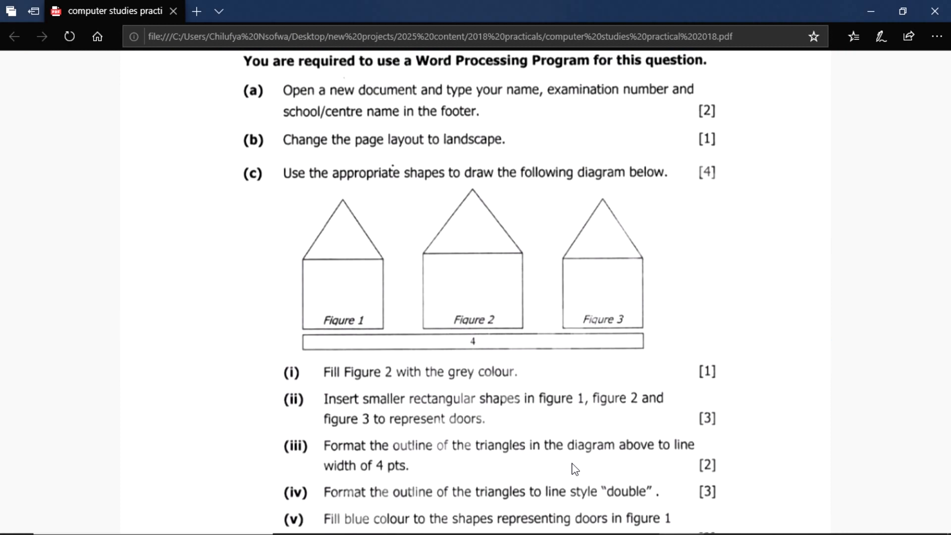
pyautogui.hotkey('alt', 'Tab')
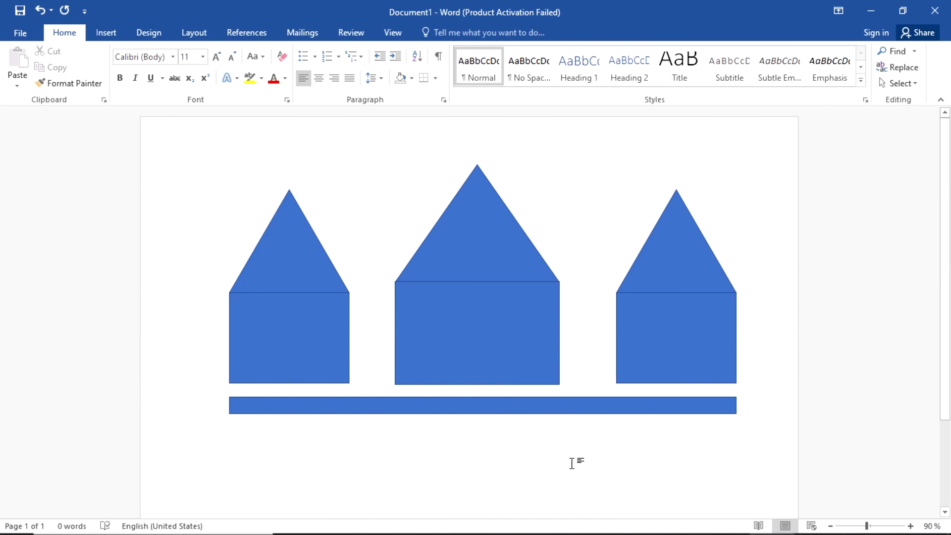
pyautogui.hotkey('alt', 'Tab')
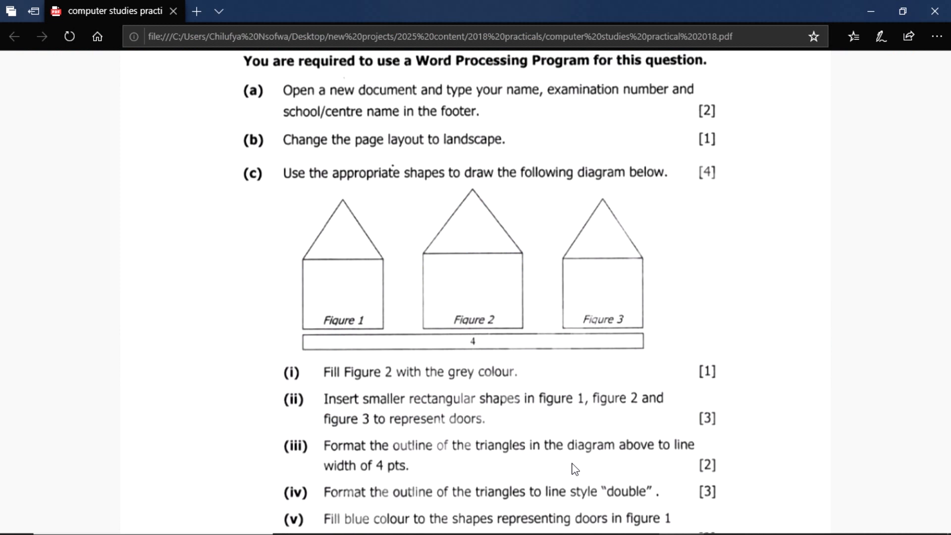
pyautogui.hotkey('alt', 'Tab')
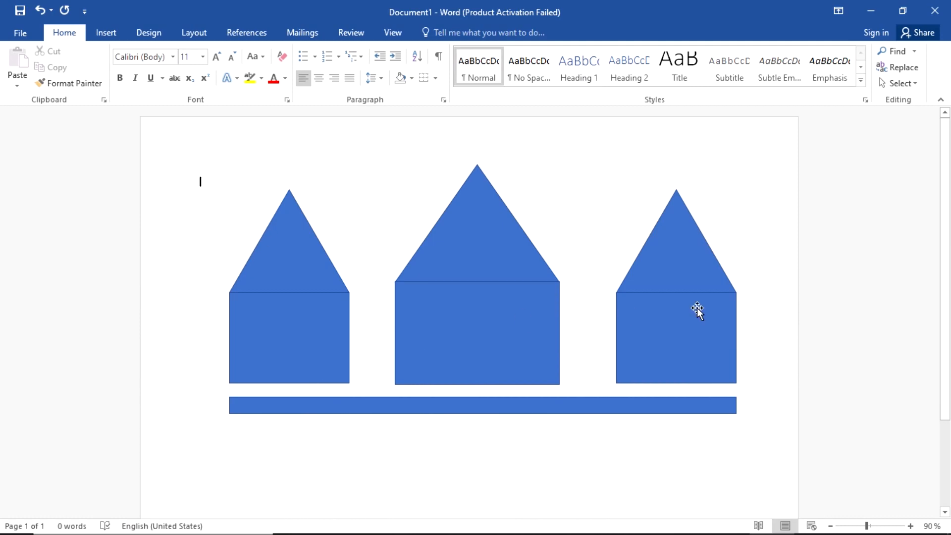
pyautogui.hotkey('alt', 'Tab')
# Step: Select all three houses and the base bar and set their fill to No Fill
pyautogui.click(260, 271)
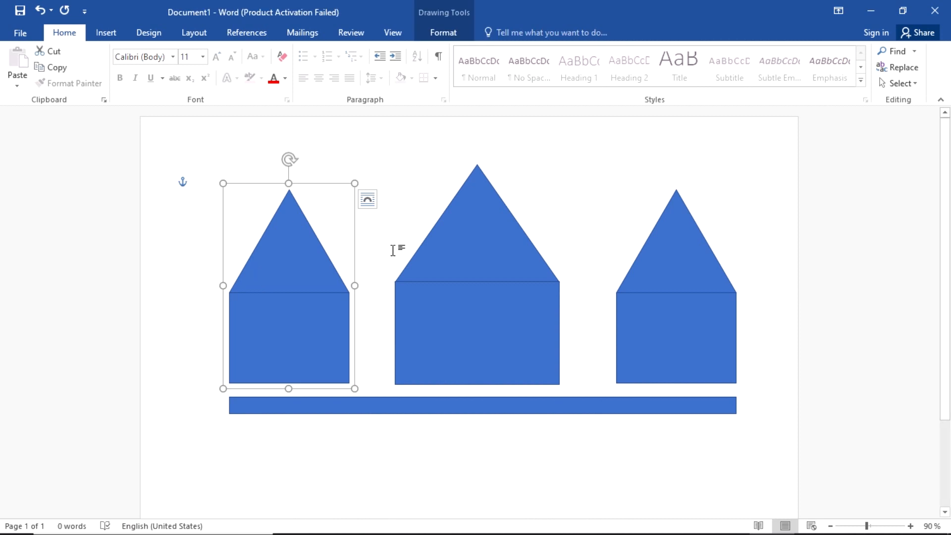
pyautogui.keyDown('shift'); pyautogui.click(429, 264); pyautogui.keyUp('shift')
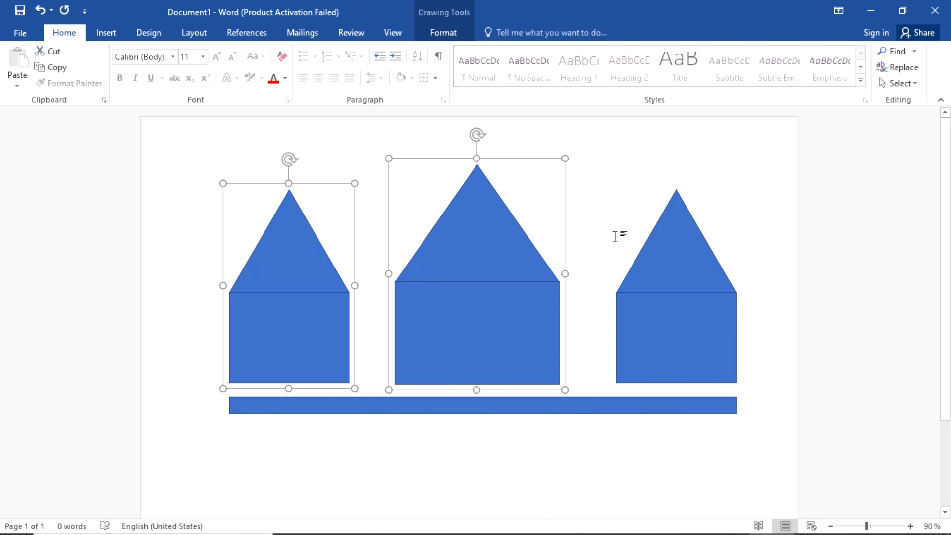
pyautogui.keyDown('shift'); pyautogui.click(643, 263); pyautogui.keyUp('shift')
pyautogui.keyDown('shift'); pyautogui.click(604, 408); pyautogui.keyUp('shift')
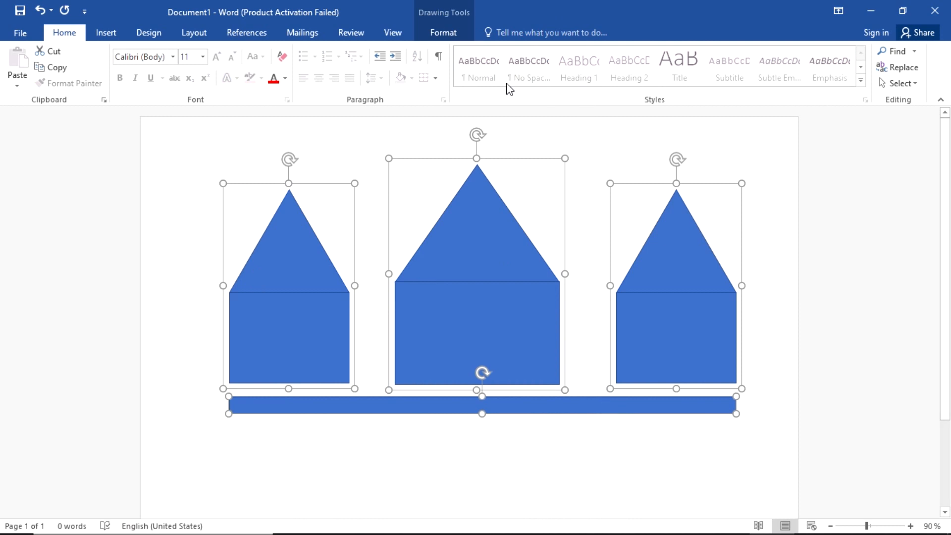
pyautogui.click(455, 31)
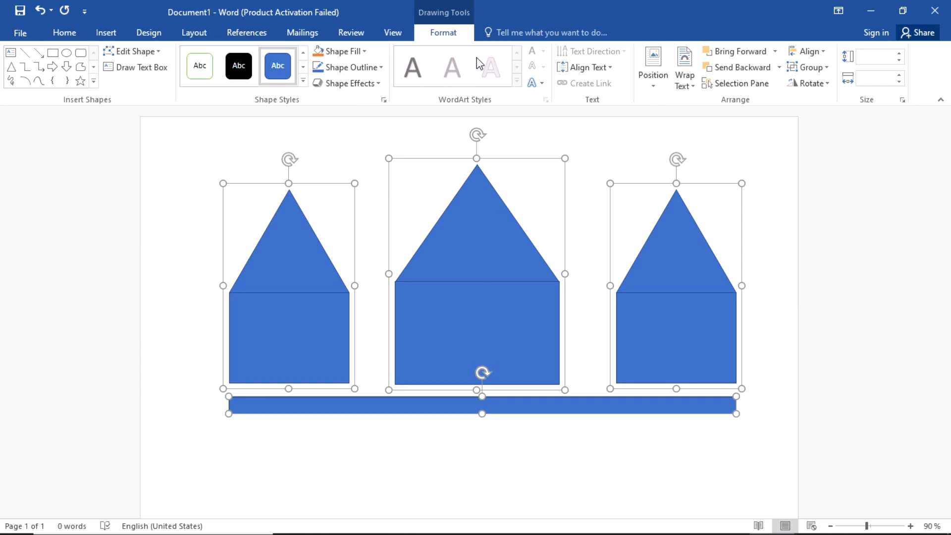
pyautogui.click(367, 51)
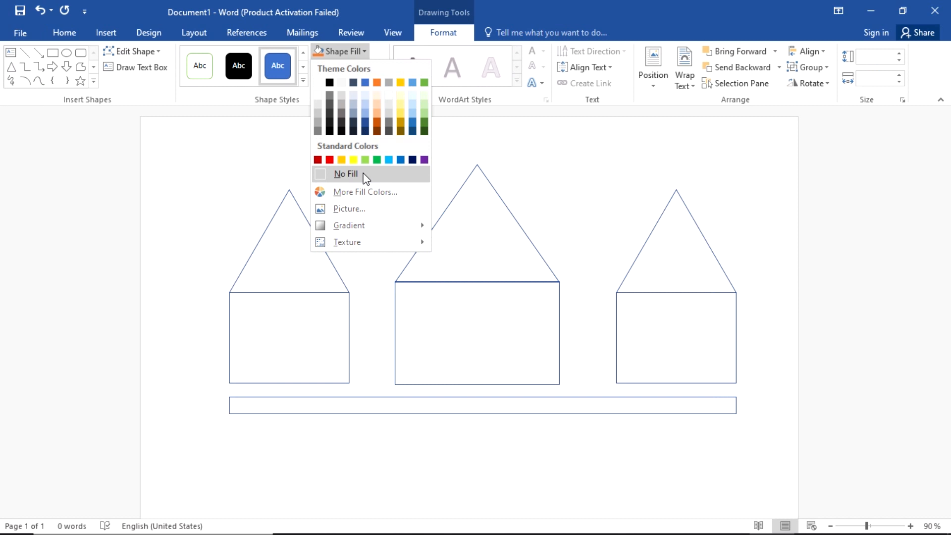
pyautogui.click(365, 176)
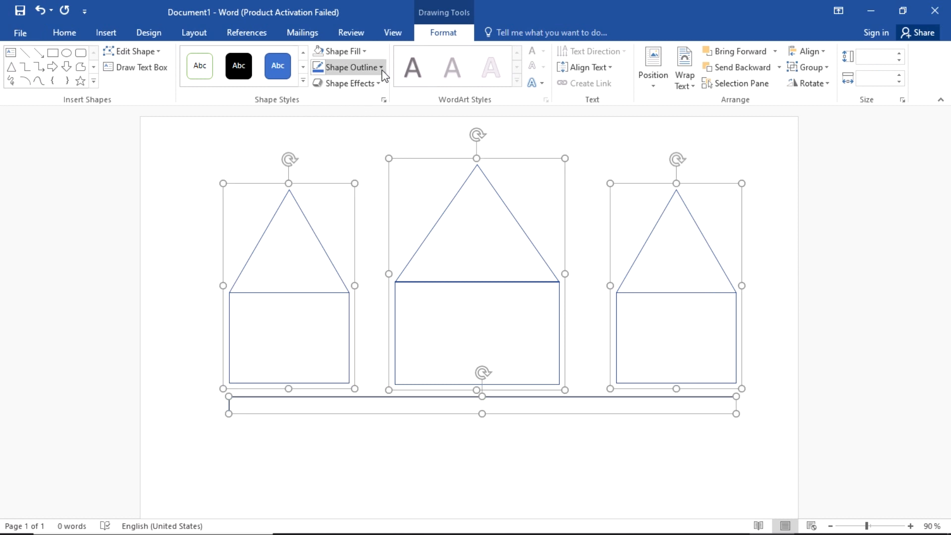
# Step: Give the selected shapes black outlines, then bring up the exam PDF
pyautogui.click(381, 67)
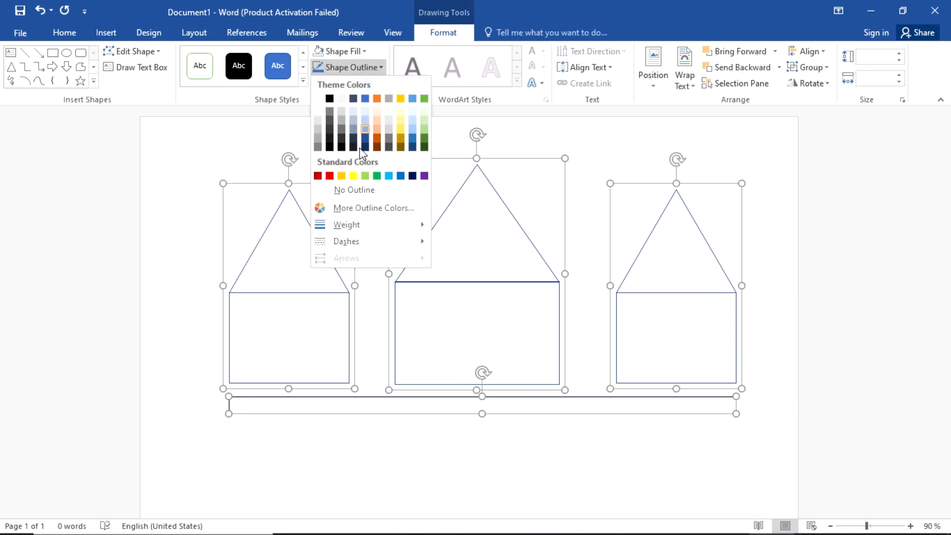
pyautogui.click(328, 98)
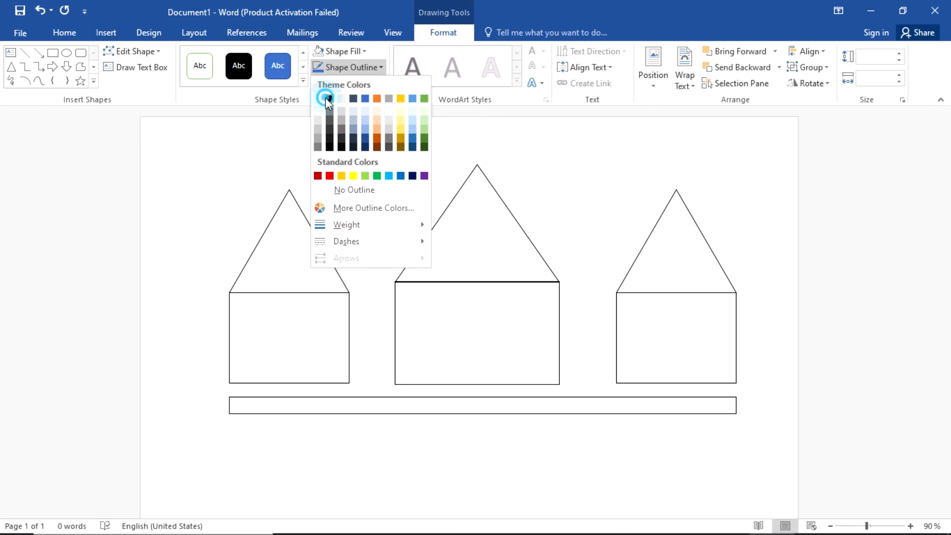
pyautogui.click(598, 226)
pyautogui.scroll(4, 502, 320)
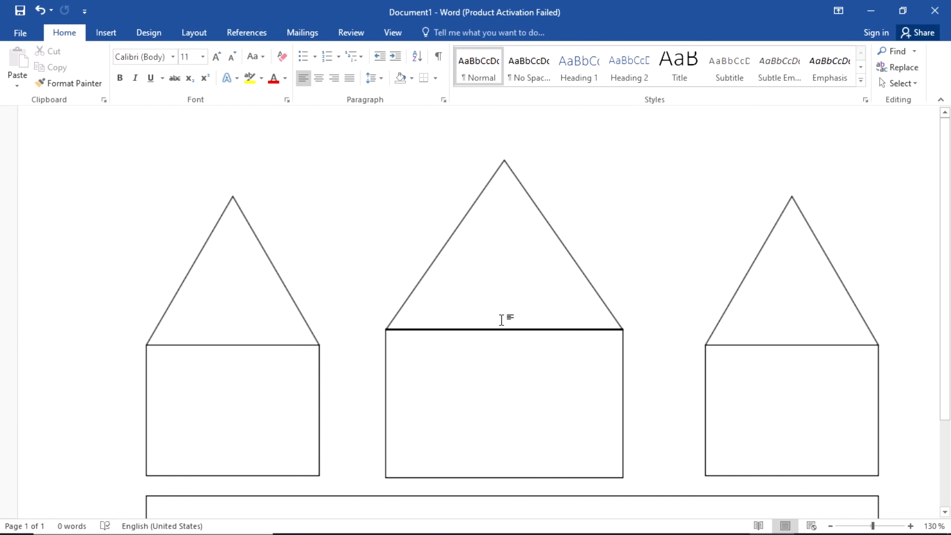
pyautogui.scroll(-5, 501, 320)
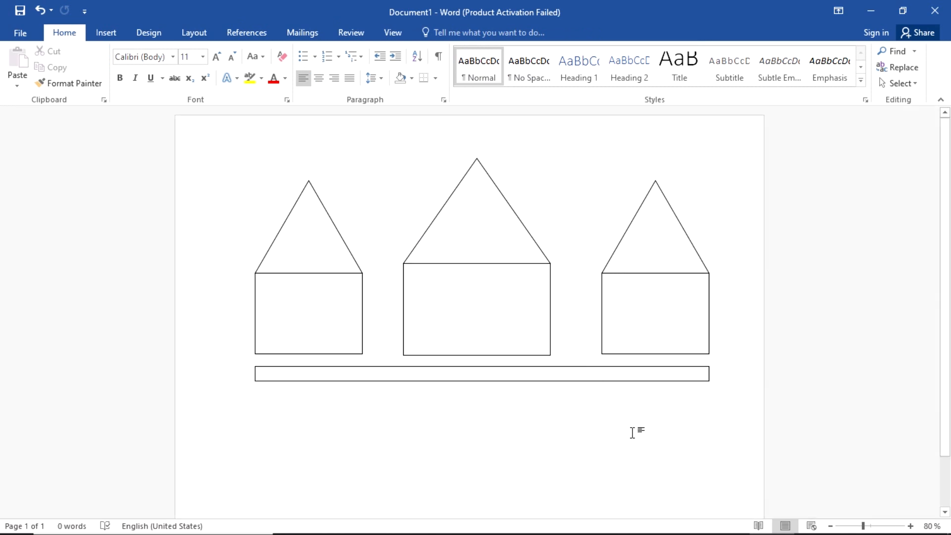
pyautogui.hotkey('alt', 'Tab')
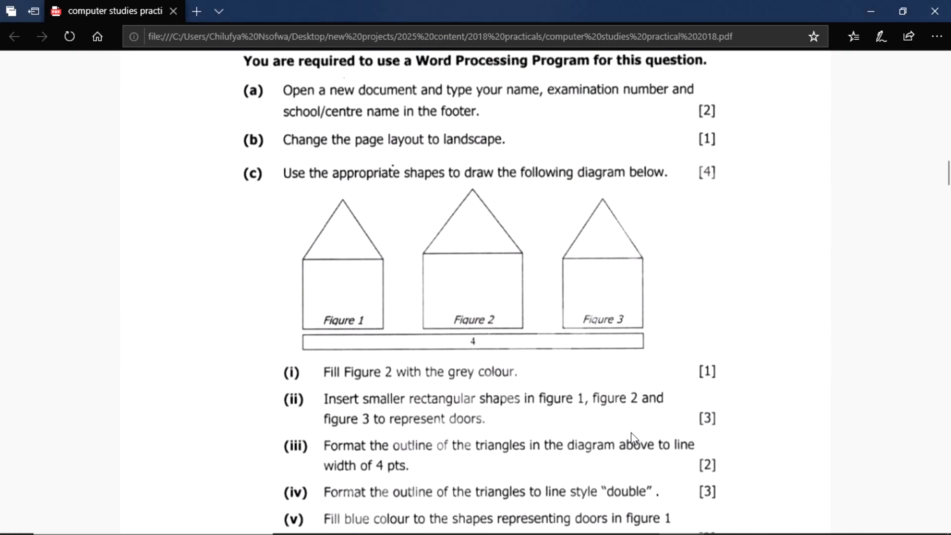
# Step: Reread the exam tasks up to item (i), then return to Word and select the middle house
pyautogui.scroll(-3, 633, 439)
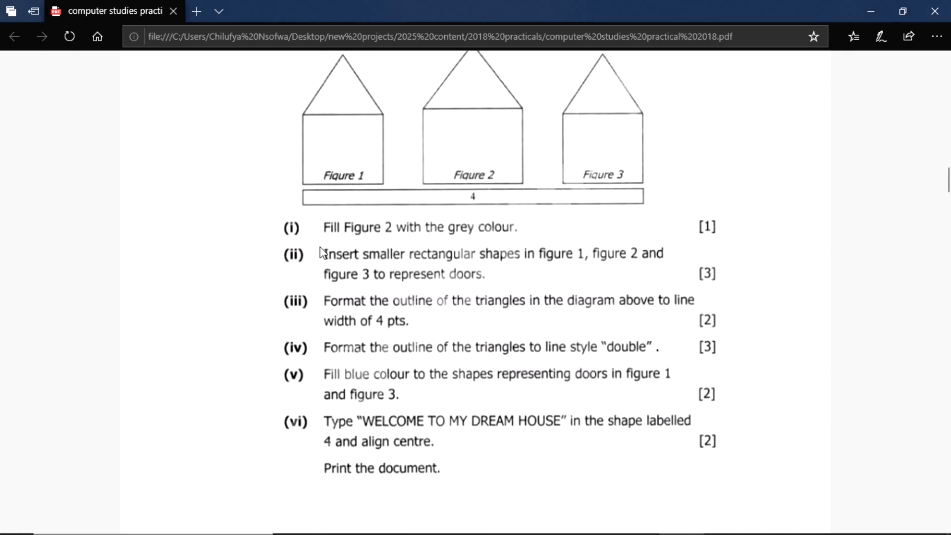
pyautogui.scroll(6, 320, 252)
pyautogui.scroll(-5, 325, 282)
pyautogui.scroll(-1, 324, 282)
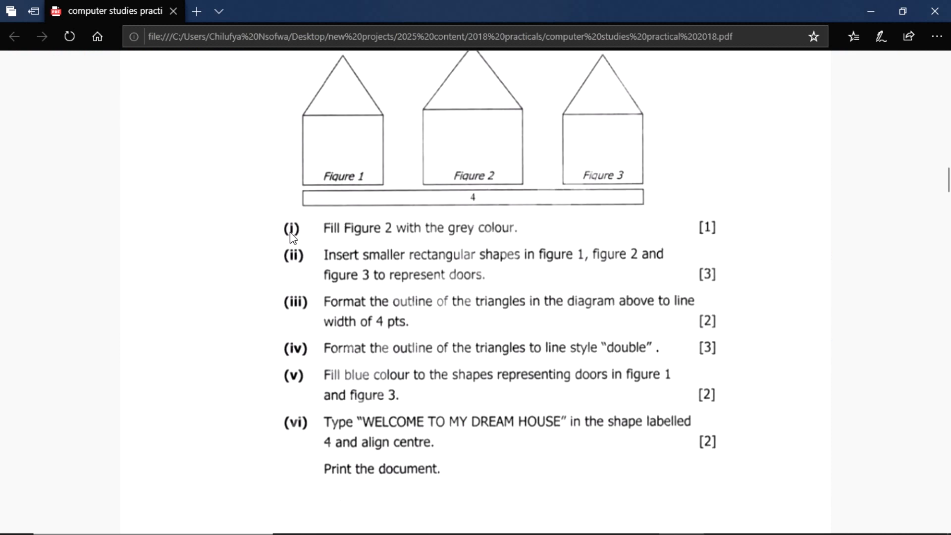
pyautogui.scroll(3, 292, 237)
pyautogui.click(335, 377)
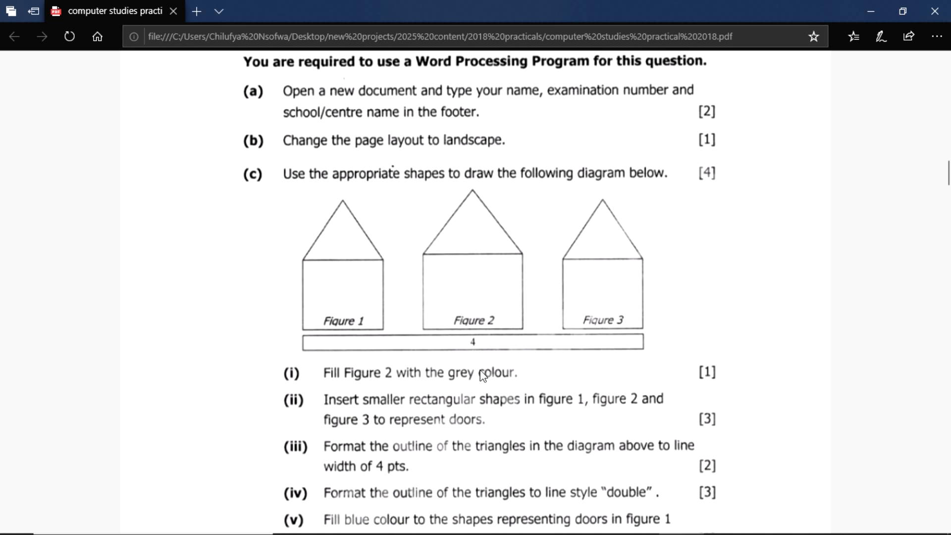
pyautogui.hotkey('alt', 'Tab')
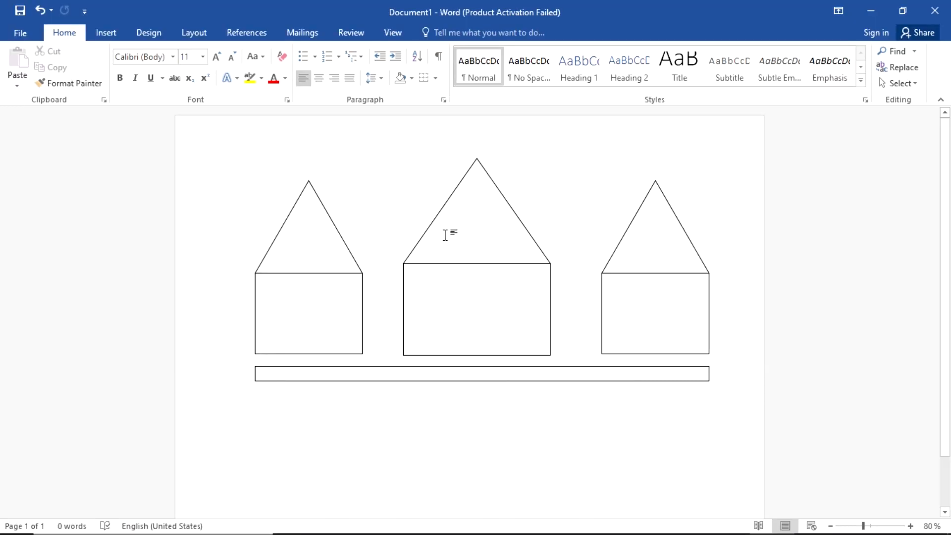
pyautogui.click(436, 216)
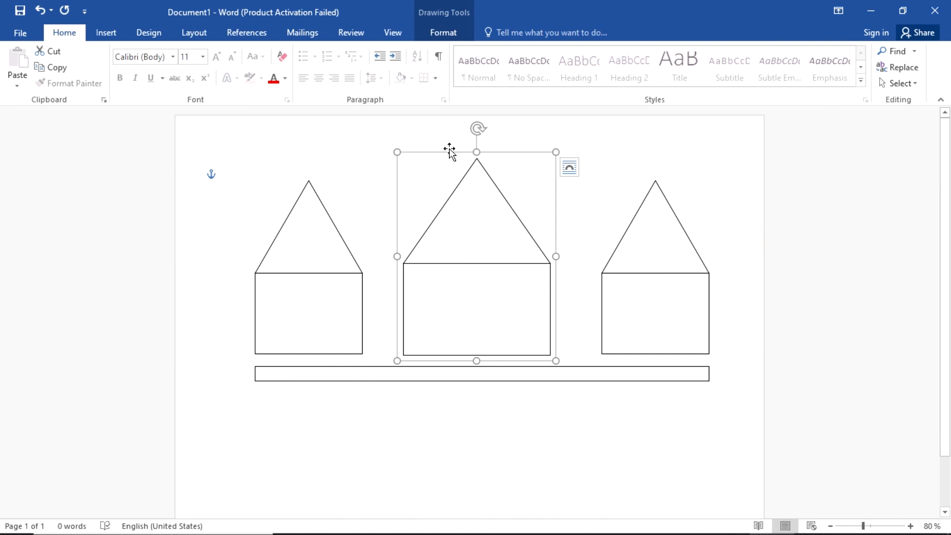
# Step: Fill the middle house with Gray-25%, Background 2, Darker 25%, then recheck the question paper
pyautogui.click(439, 33)
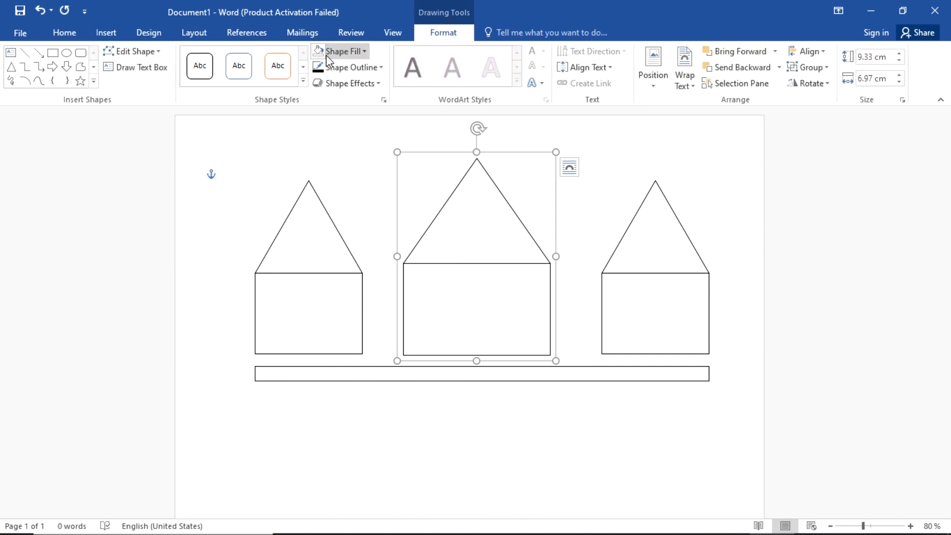
pyautogui.click(360, 52)
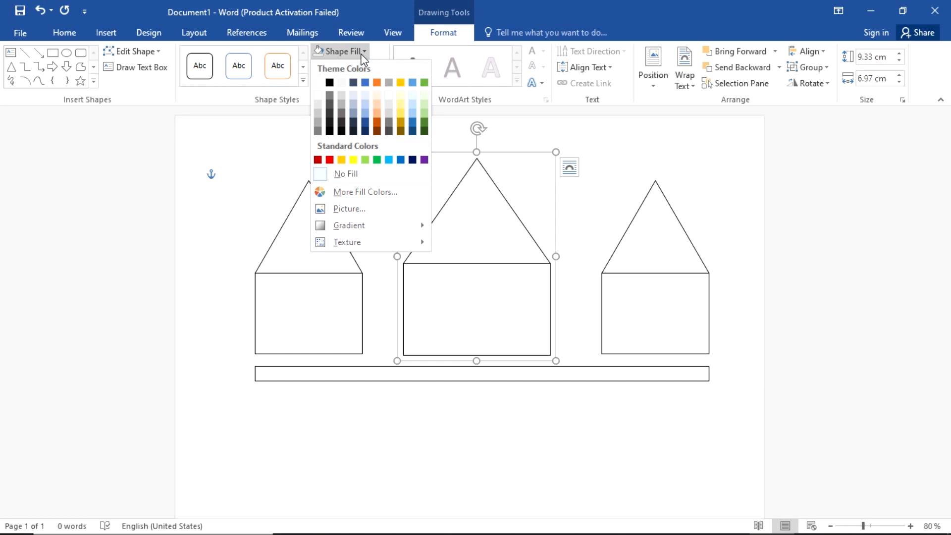
pyautogui.click(342, 102)
pyautogui.click(562, 434)
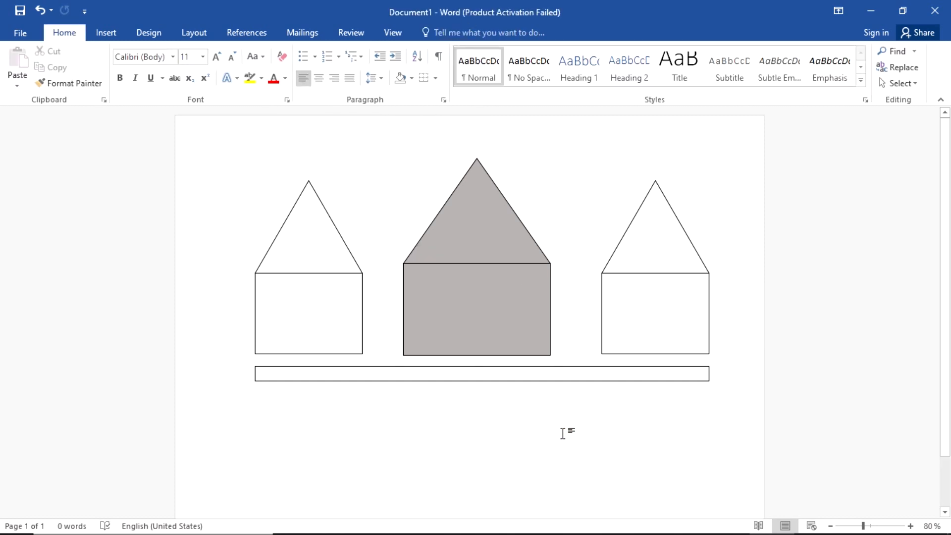
pyautogui.hotkey('alt', 'Tab')
pyautogui.scroll(-3, 562, 433)
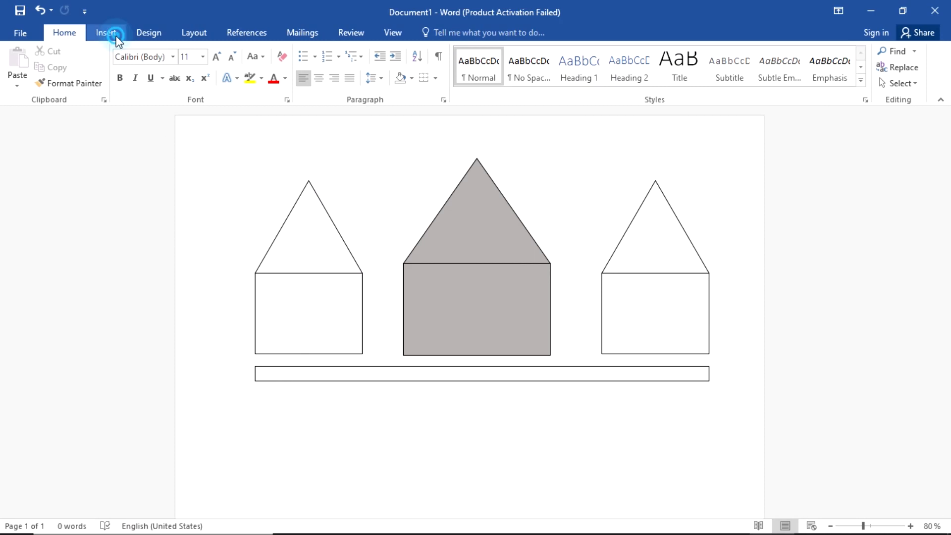
# Step: Draw a small rectangular door at the bottom of the left house
pyautogui.click(115, 34)
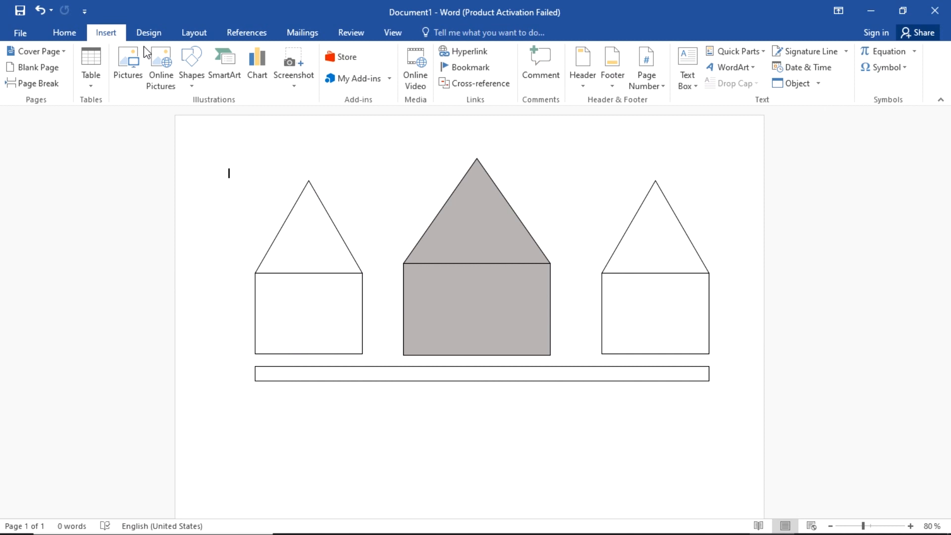
pyautogui.click(191, 70)
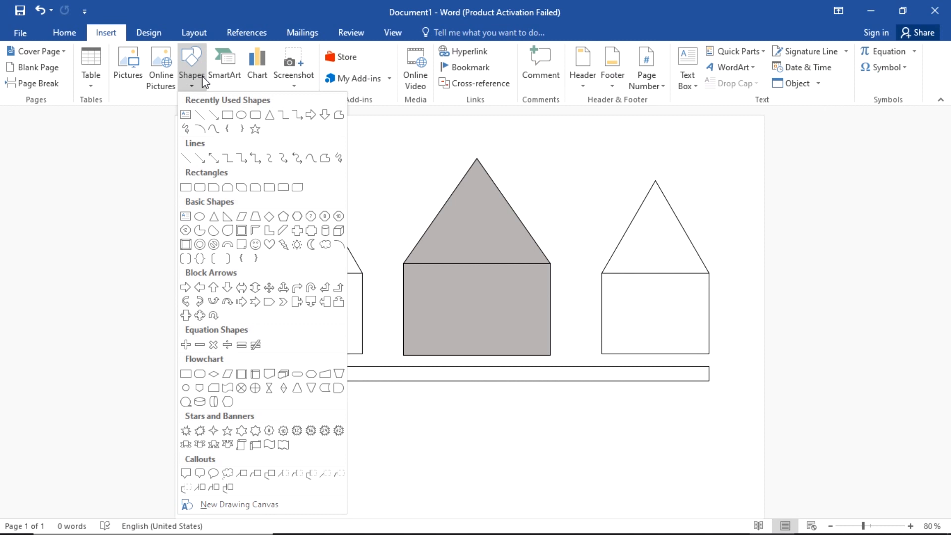
pyautogui.click(226, 116)
pyautogui.scroll(4, 295, 338)
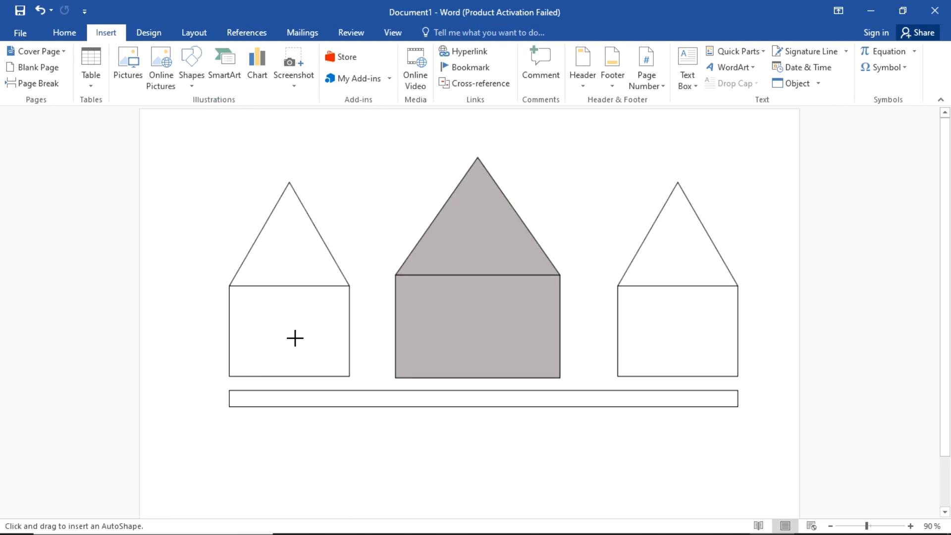
pyautogui.scroll(-5, 296, 337)
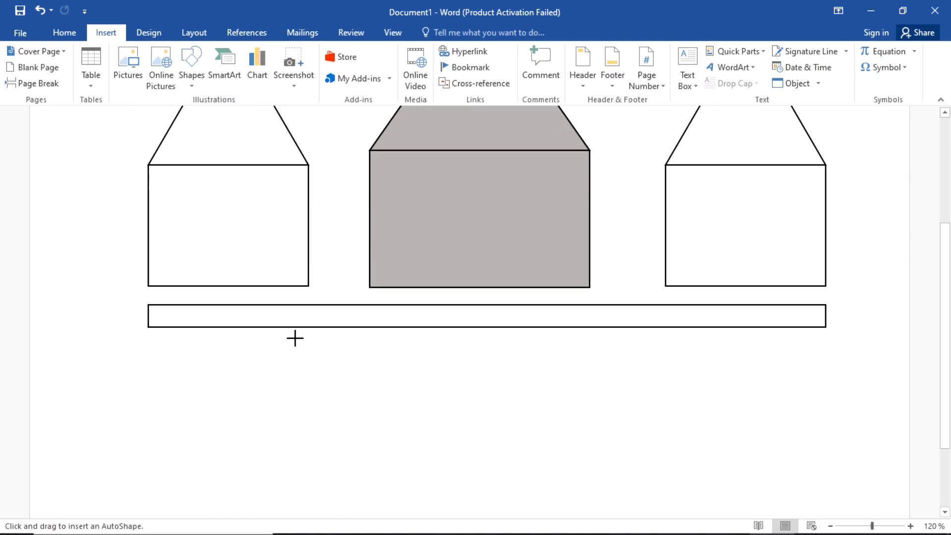
pyautogui.moveTo(200, 219); pyautogui.dragTo(232, 283)
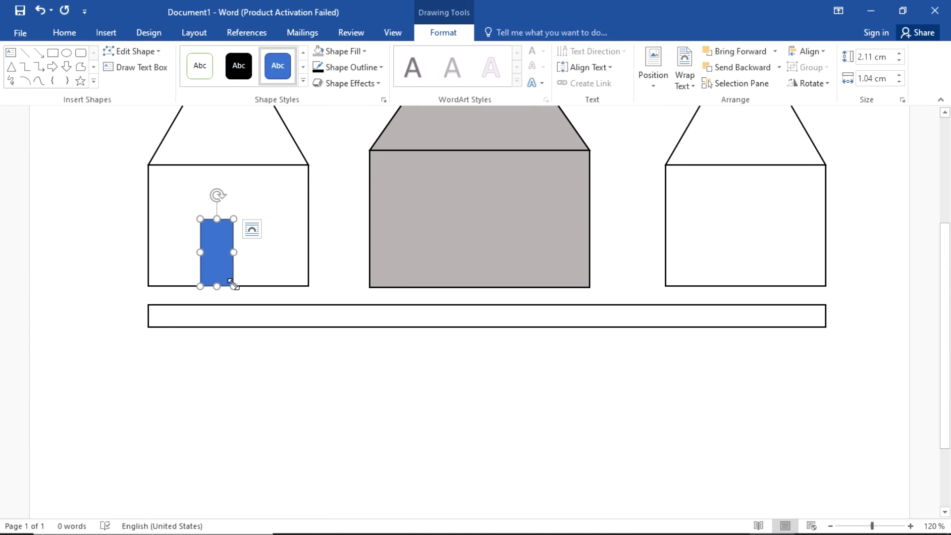
pyautogui.click(261, 365)
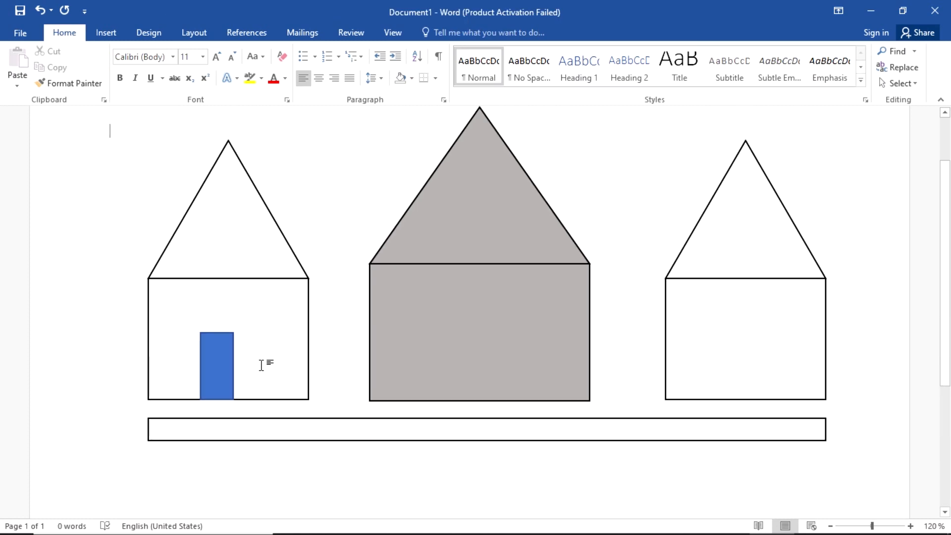
# Step: Copy the door into the middle house
pyautogui.click(226, 362)
pyautogui.scroll(-2, 225, 360)
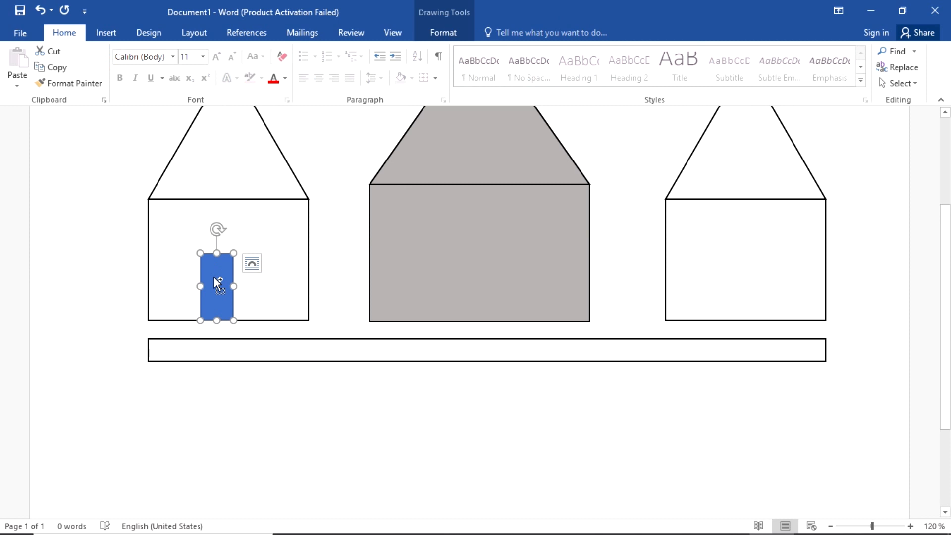
pyautogui.moveTo(214, 277); pyautogui.dragTo(467, 280)
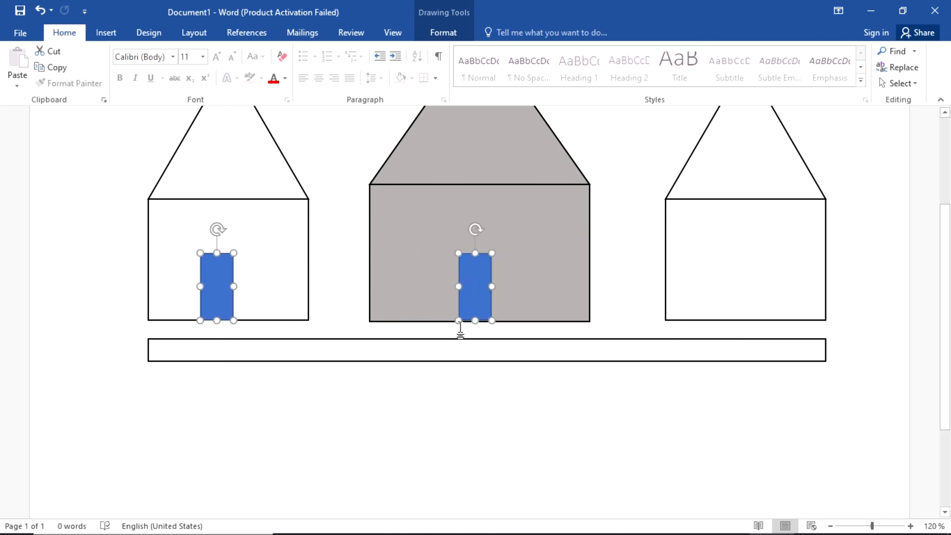
# Step: Copy the middle house's door into the right house
pyautogui.click(450, 420)
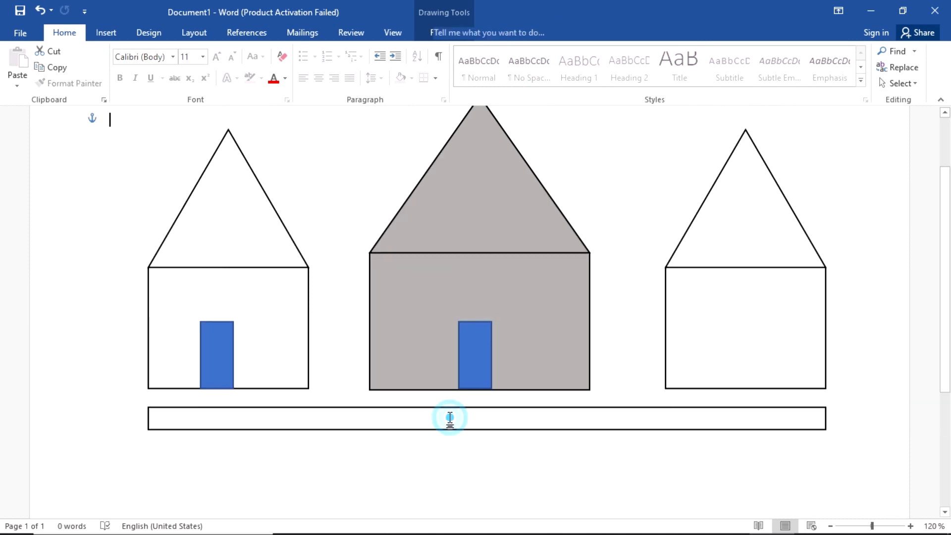
pyautogui.scroll(-2, 466, 289)
pyautogui.click(465, 289)
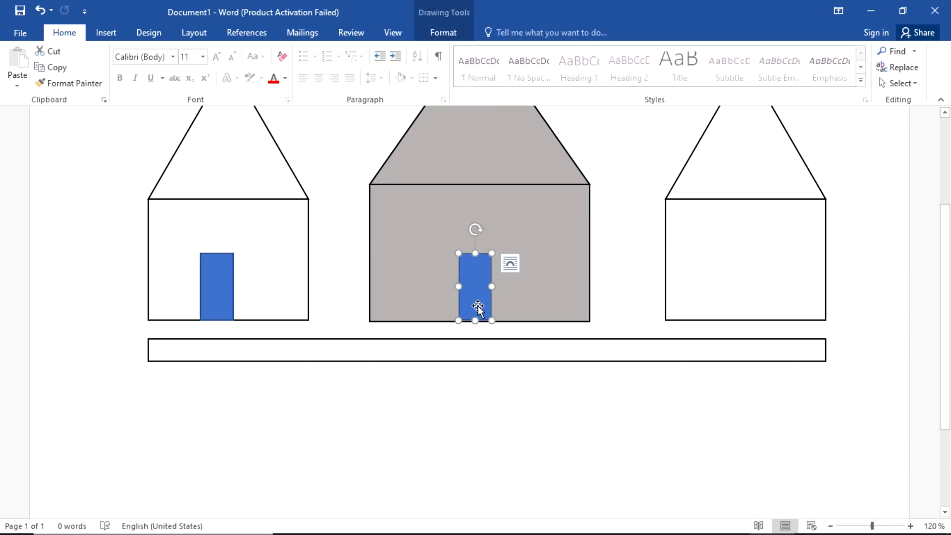
pyautogui.moveTo(479, 306); pyautogui.dragTo(751, 293)
pyautogui.click(518, 474)
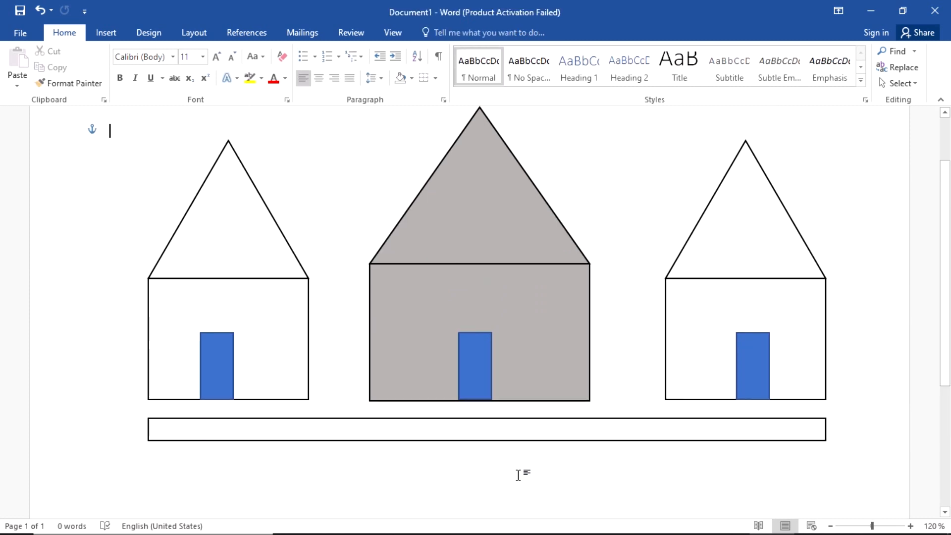
pyautogui.scroll(-3, 518, 473)
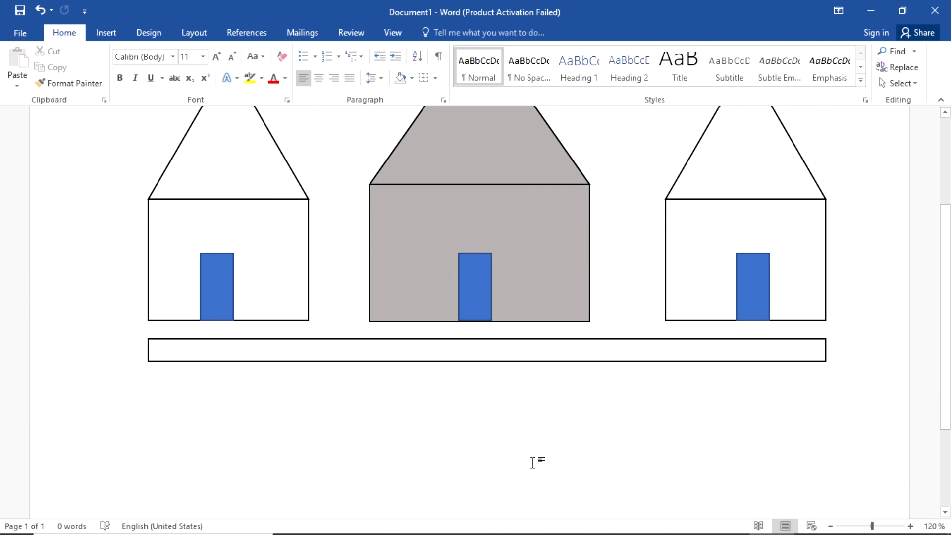
pyautogui.scroll(3, 729, 324)
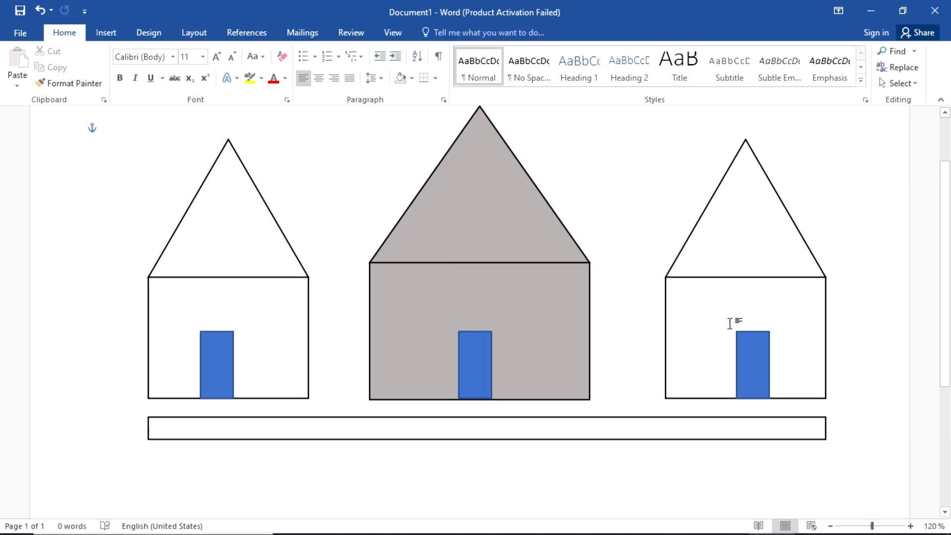
# Step: Centre the right house's door and shift the left house's door slightly right
pyautogui.click(753, 343)
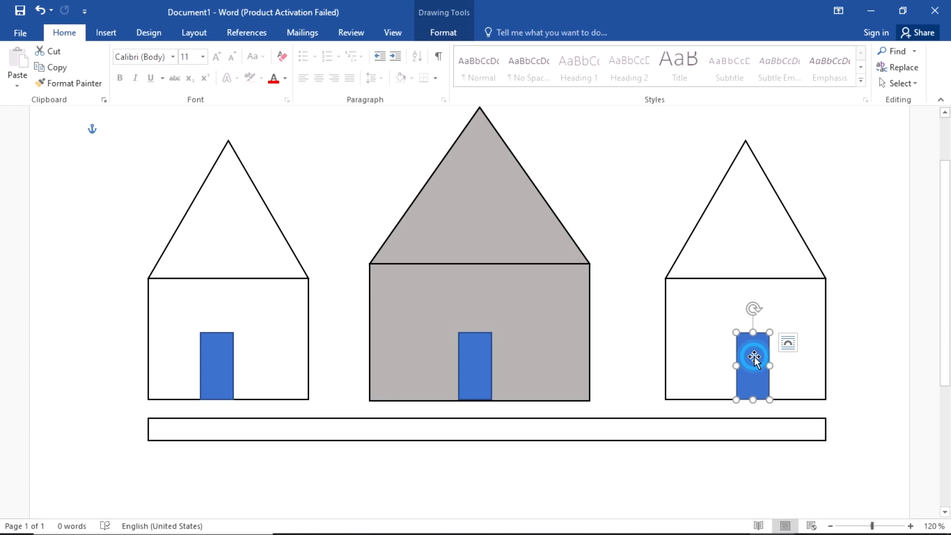
pyautogui.moveTo(754, 358)
pyautogui.mouseDown()
pyautogui.moveTo(702, 362)
pyautogui.moveTo(718, 360)
pyautogui.mouseUp()
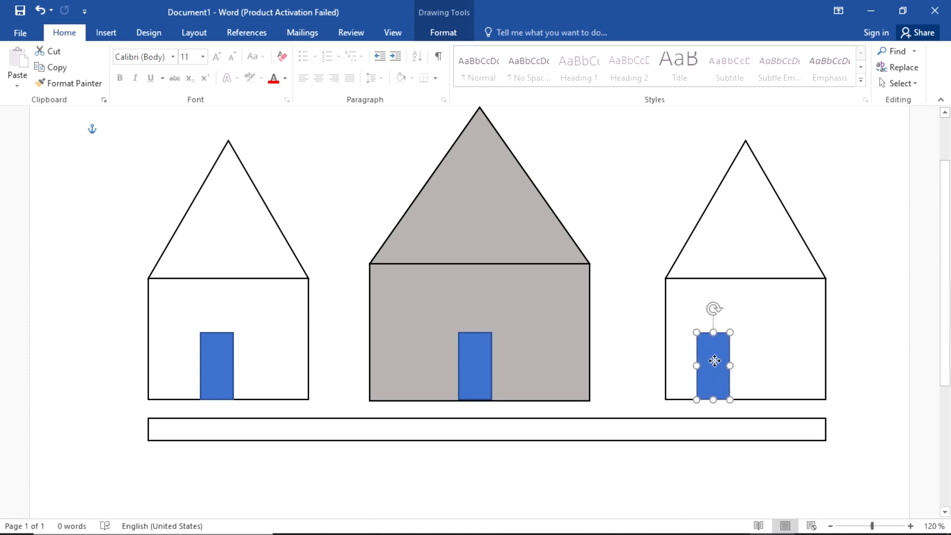
pyautogui.click(682, 454)
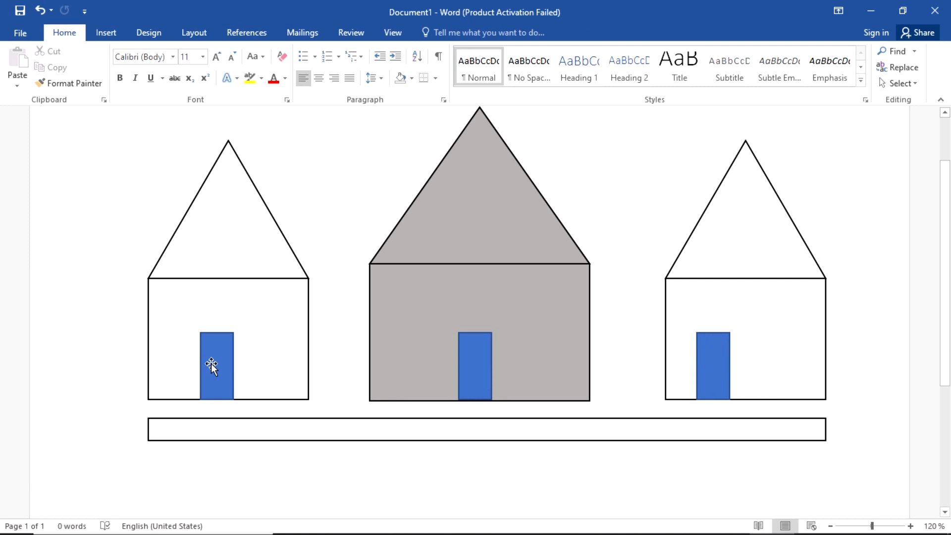
pyautogui.moveTo(210, 365); pyautogui.dragTo(221, 365)
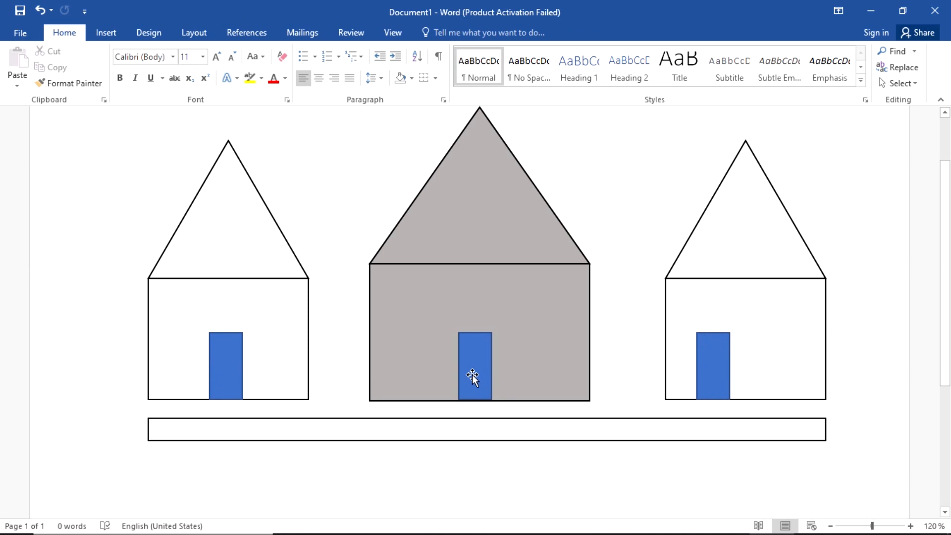
pyautogui.scroll(-3, 663, 321)
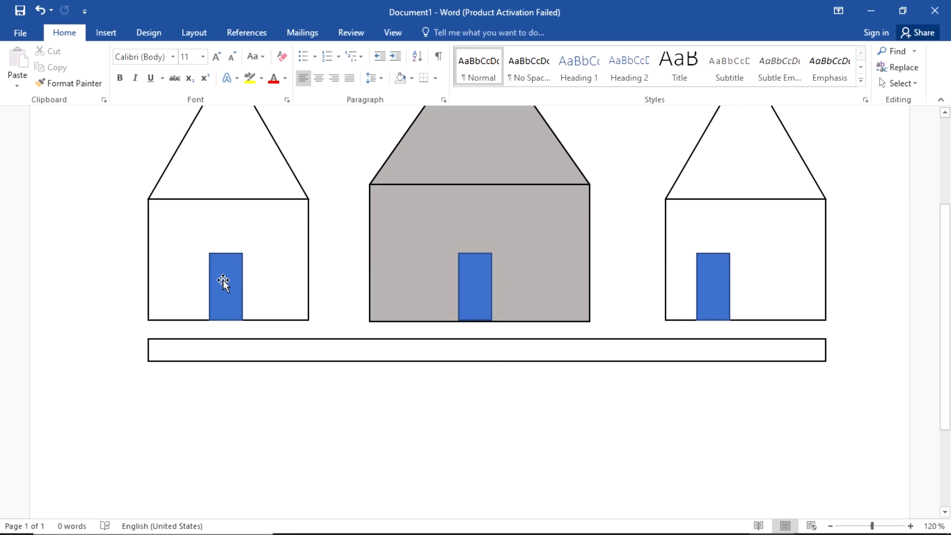
pyautogui.keyDown('ctrl'); pyautogui.scroll(3, 276, 304); pyautogui.keyUp('ctrl')
pyautogui.scroll(-2, 276, 304)
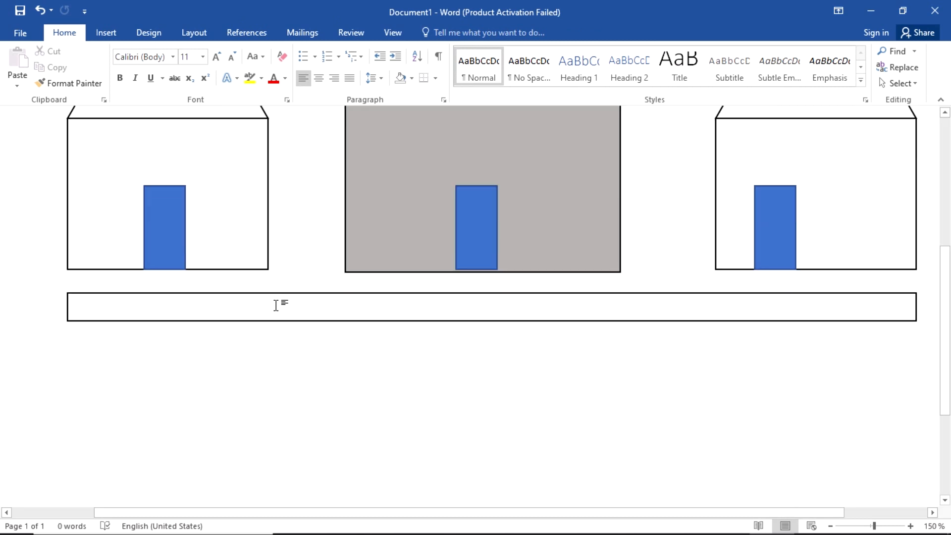
# Step: Nudge the middle door down onto the house's base and review the whole page
pyautogui.click(476, 214)
pyautogui.click(534, 385)
pyautogui.scroll(-1, 497, 340)
pyautogui.scroll(-1, 497, 361)
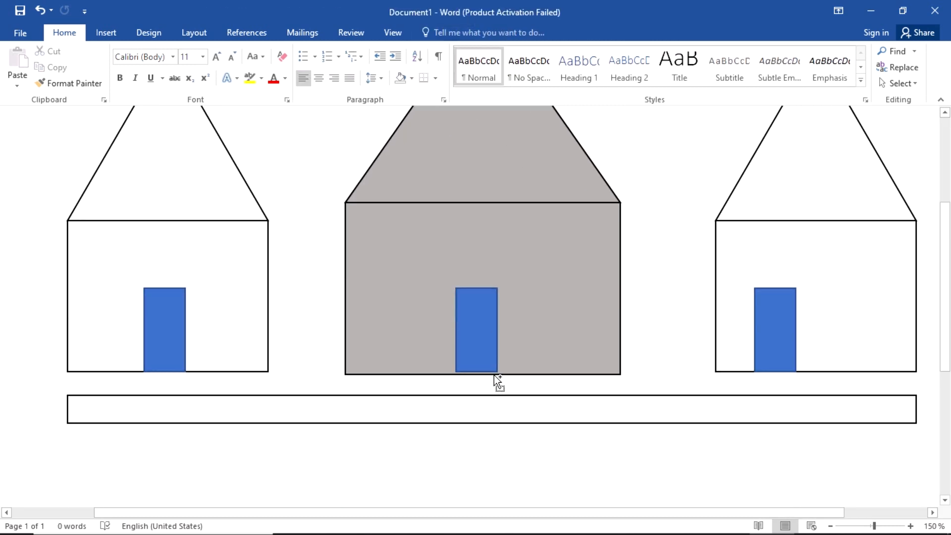
pyautogui.keyDown('ctrl'); pyautogui.scroll(3, 494, 376); pyautogui.keyUp('ctrl')
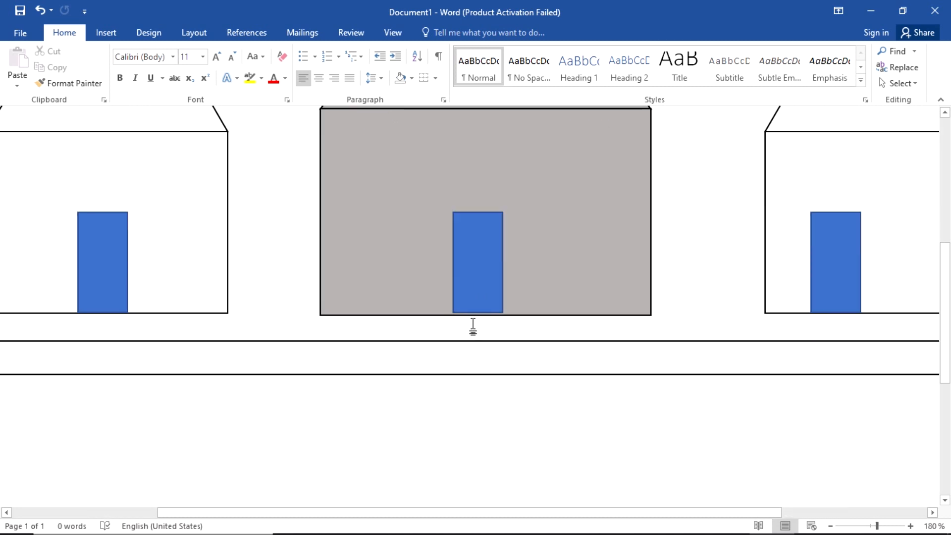
pyautogui.click(478, 275)
pyautogui.press('Down')
pyautogui.press('Down')
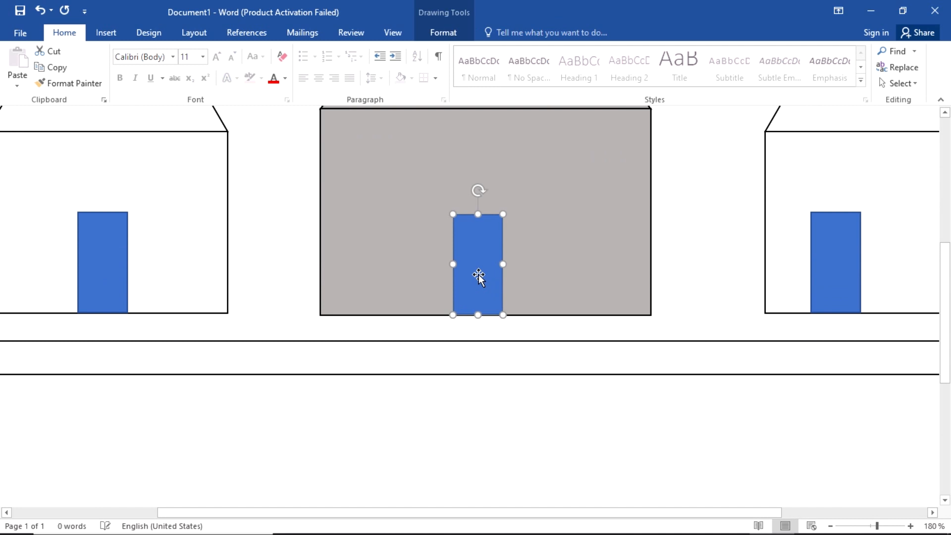
pyautogui.press('Down')
pyautogui.click(586, 325)
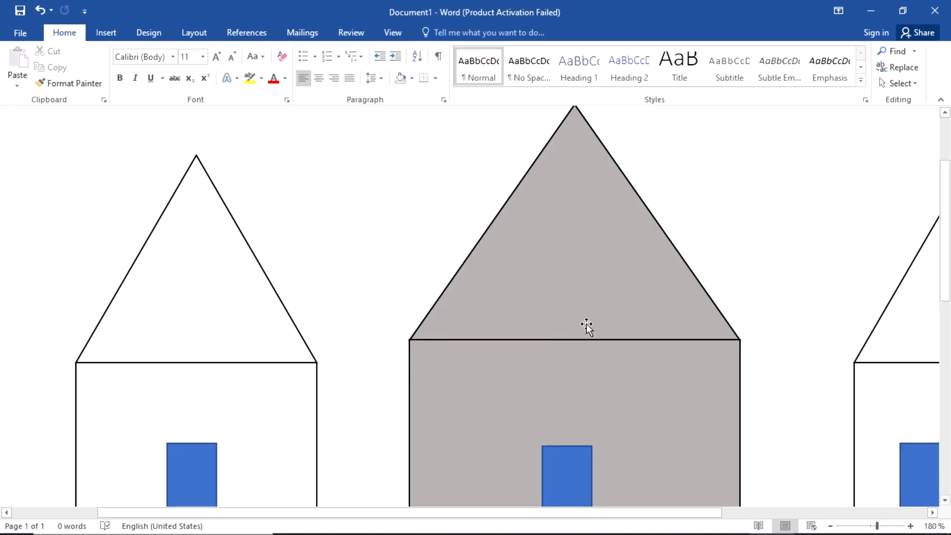
pyautogui.scroll(-3, 586, 325)
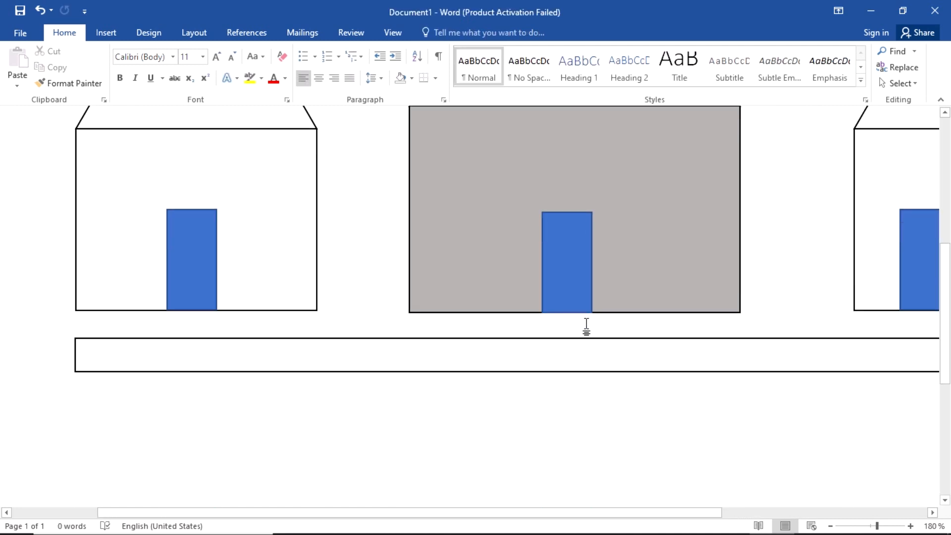
pyautogui.scroll(-7, 587, 325)
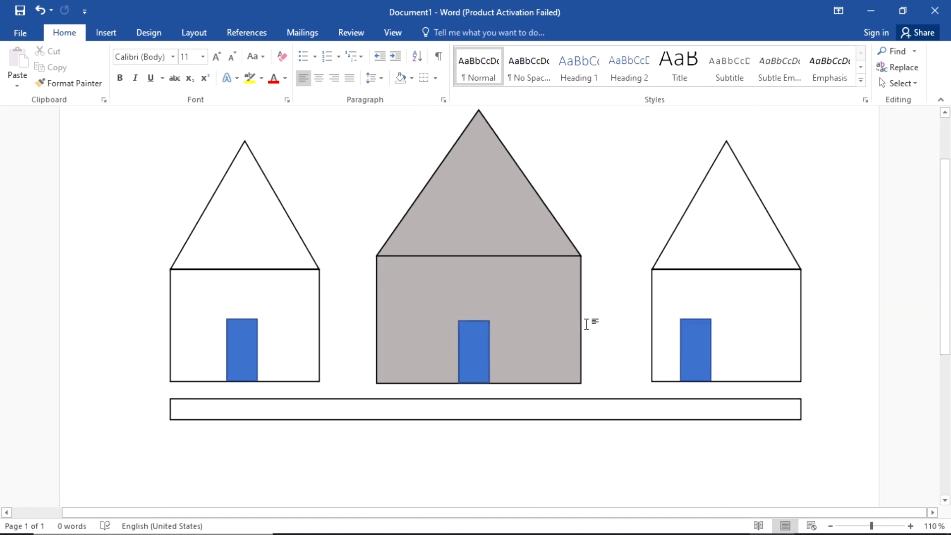
pyautogui.scroll(-1, 586, 324)
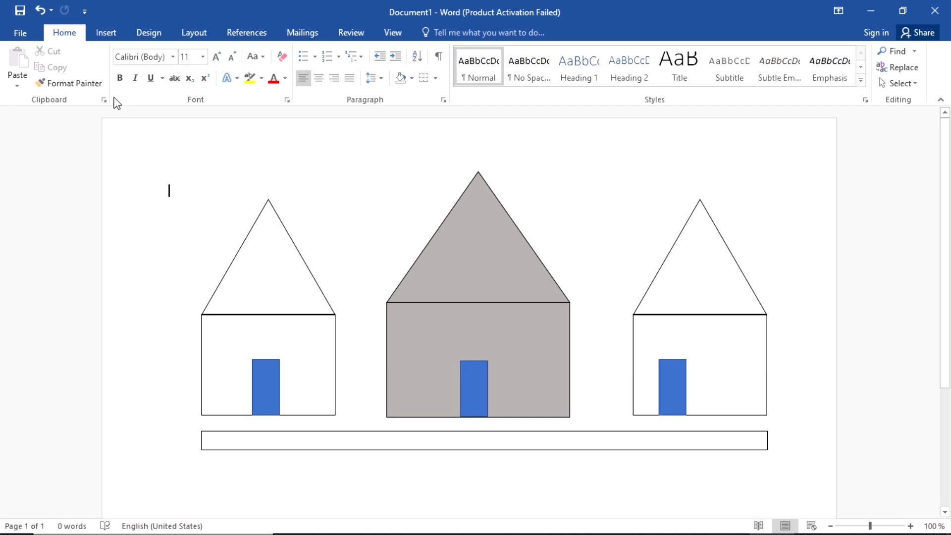
# Step: Save the house drawing to the Desktop as 'word part 1', then switch to the exam PDF
pyautogui.click(22, 34)
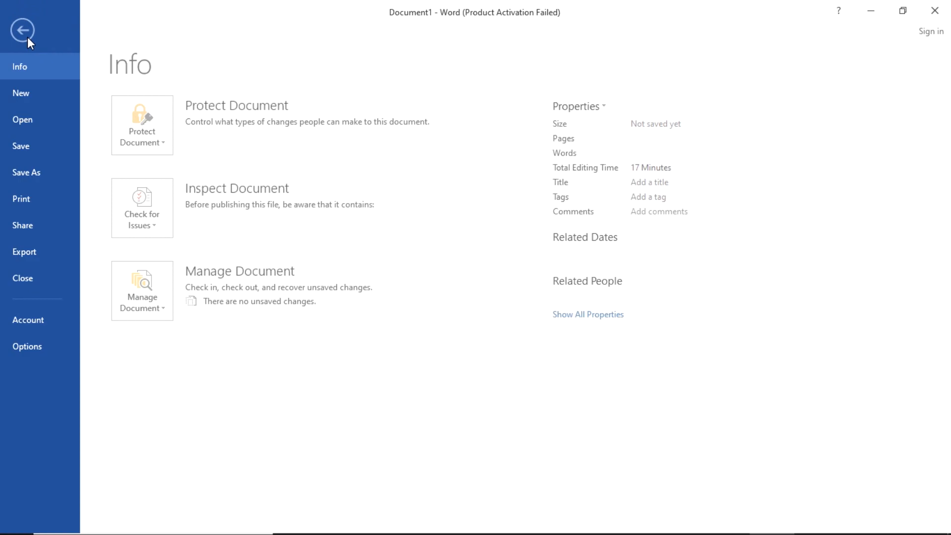
pyautogui.click(40, 175)
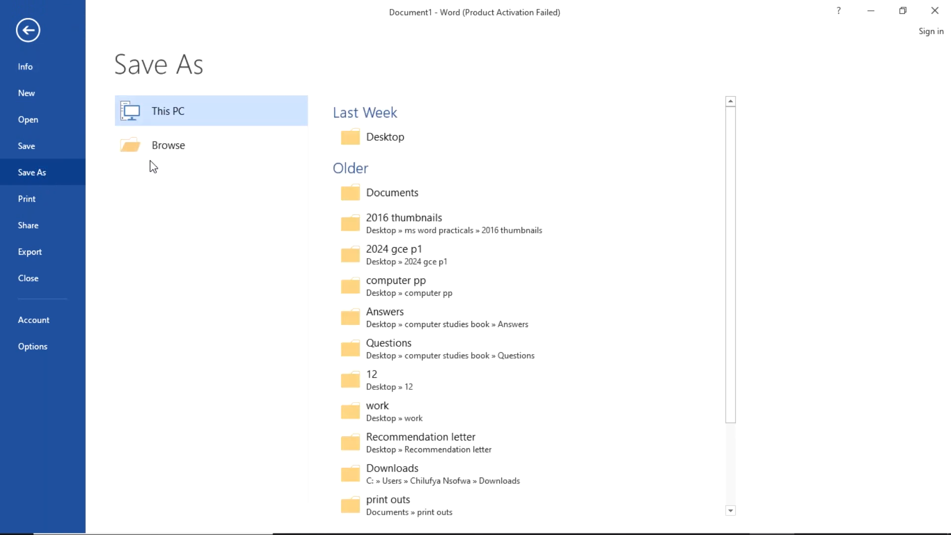
pyautogui.click(393, 147)
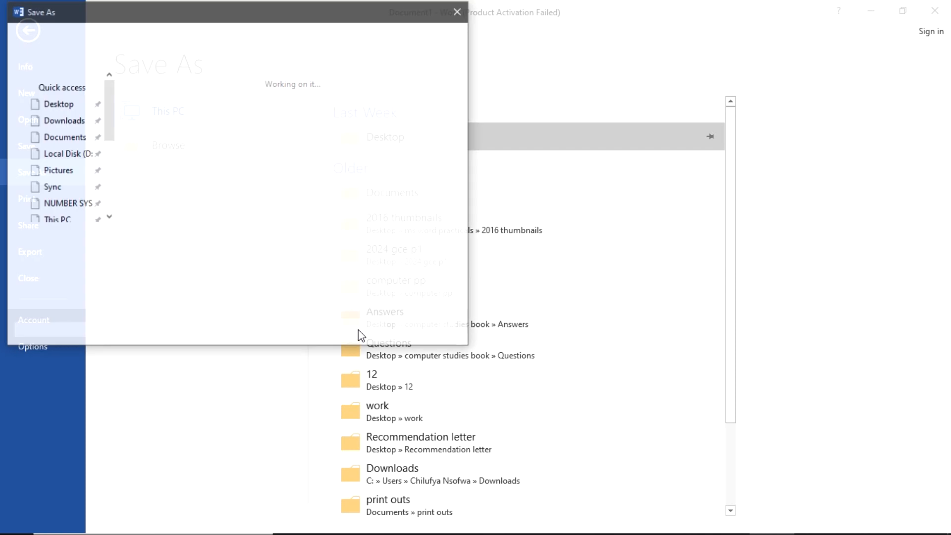
pyautogui.write('word')
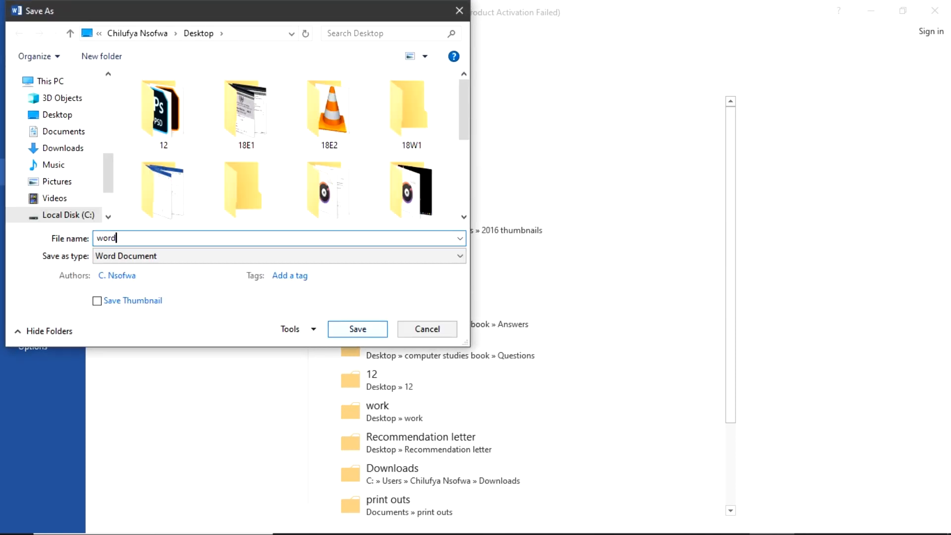
pyautogui.write(' a')
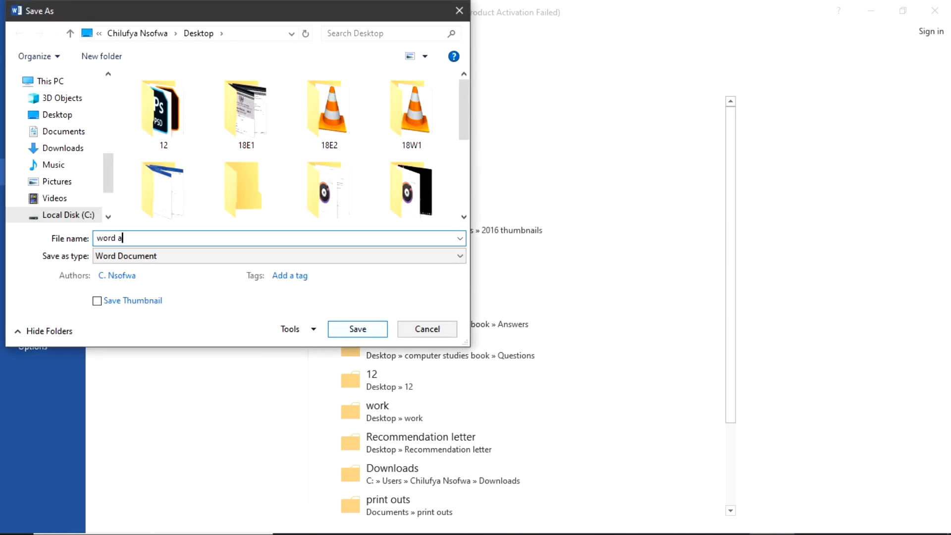
pyautogui.press('BackSpace')
pyautogui.write('part 1')
pyautogui.click(358, 329)
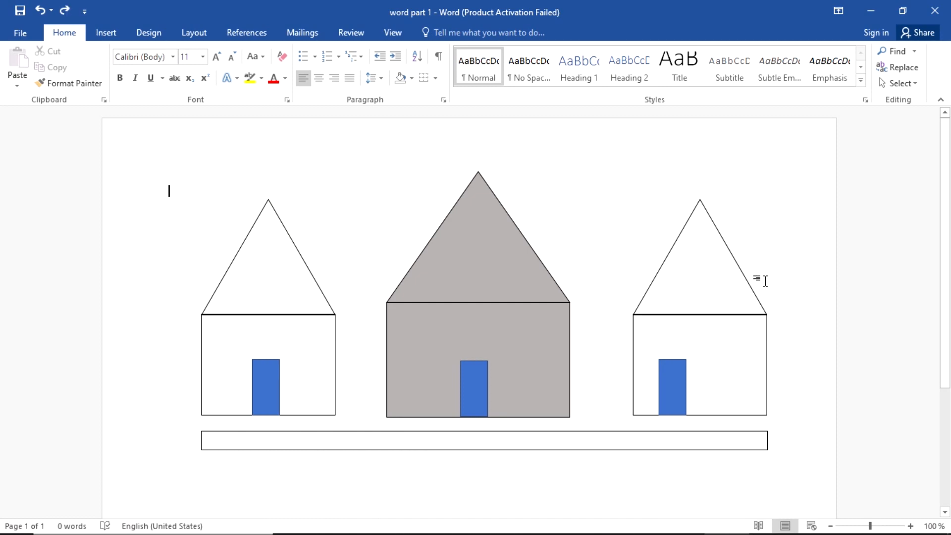
pyautogui.hotkey('alt', 'Tab')
pyautogui.hotkey('alt', 'Tab')
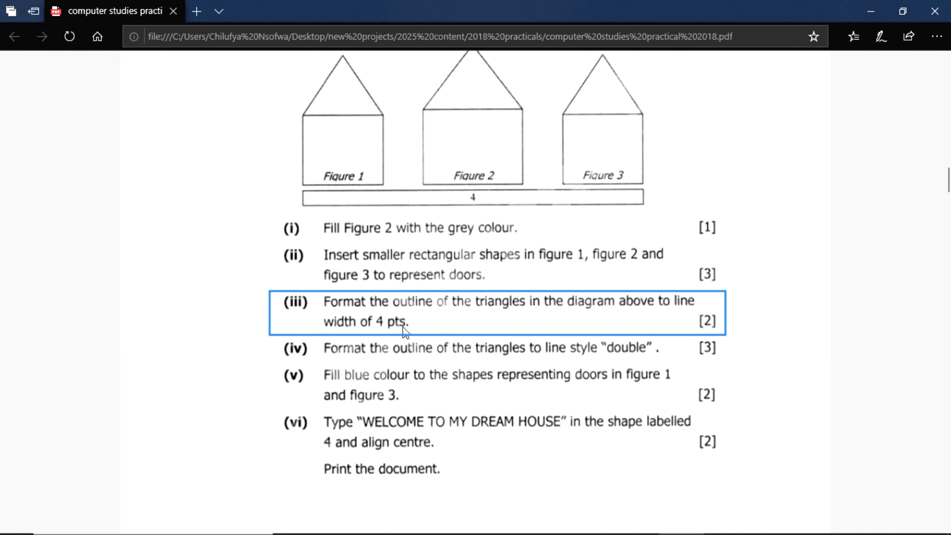
# Step: Scroll through the exam questions in Edge, then return to the Word document
pyautogui.scroll(3, 403, 332)
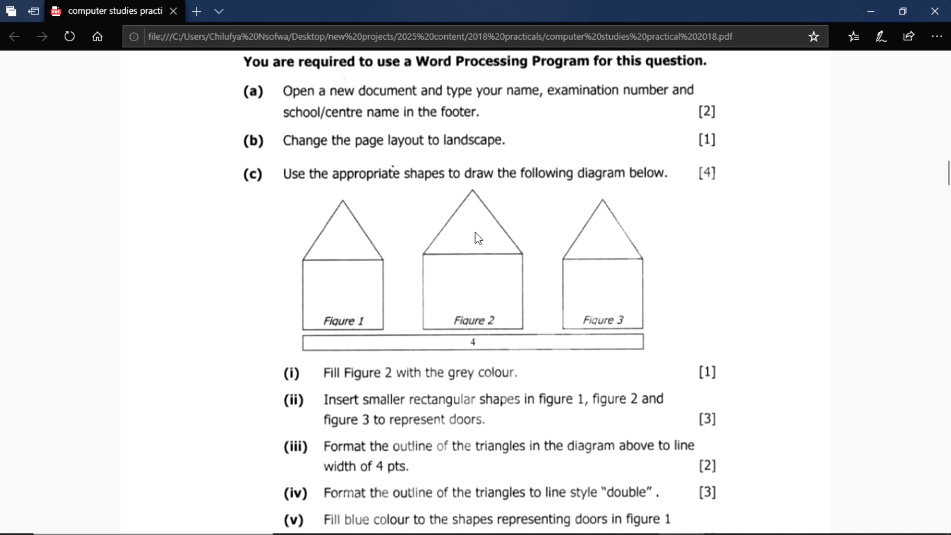
pyautogui.scroll(-3, 458, 423)
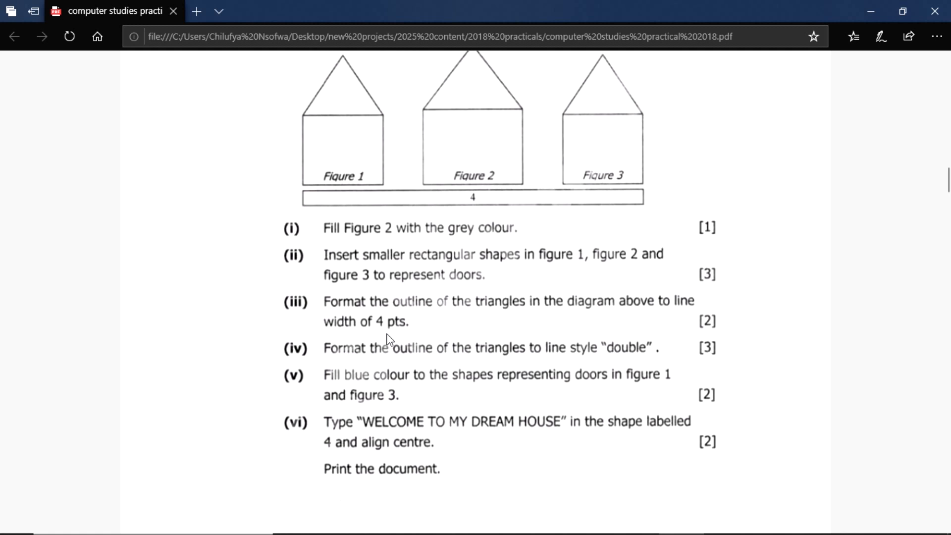
pyautogui.hotkey('alt', 'Tab')
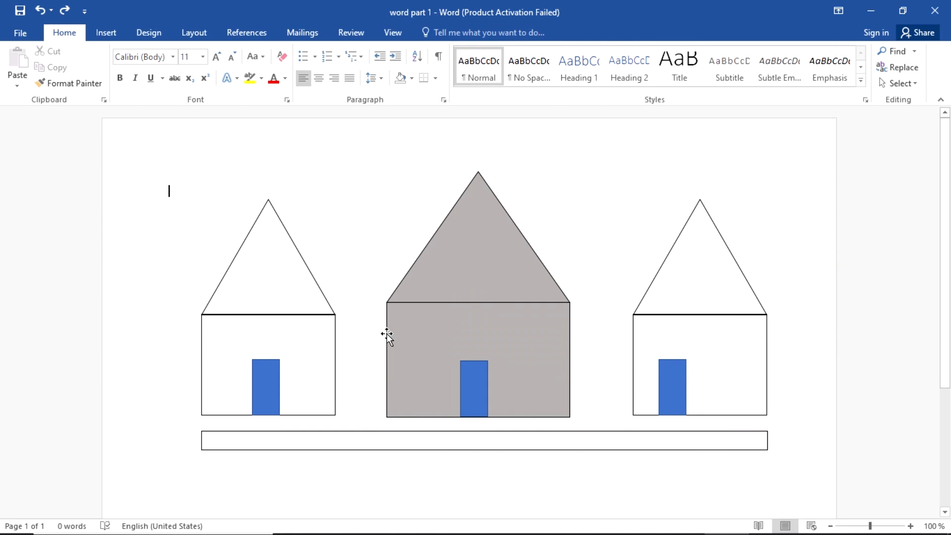
# Step: Ungroup the left house into separate roof, body and door shapes
pyautogui.click(289, 241)
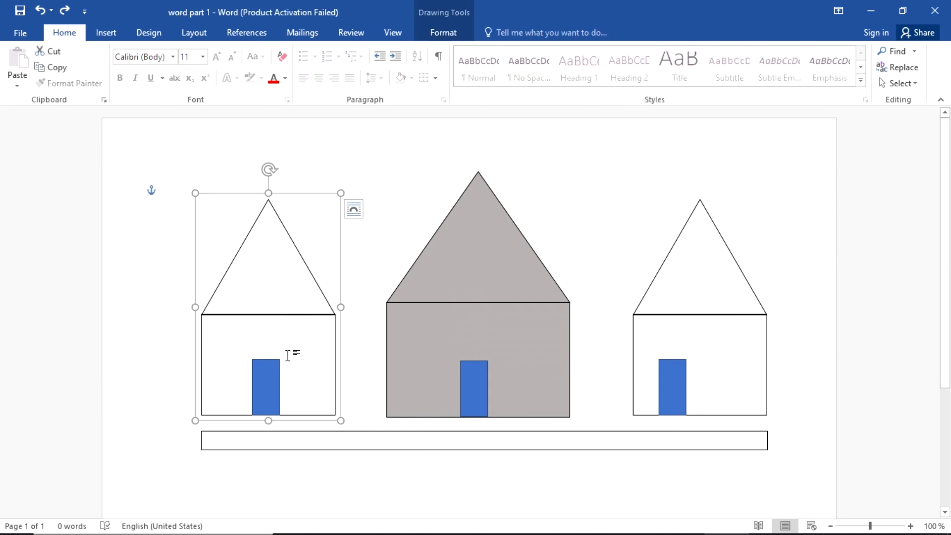
pyautogui.click(384, 217)
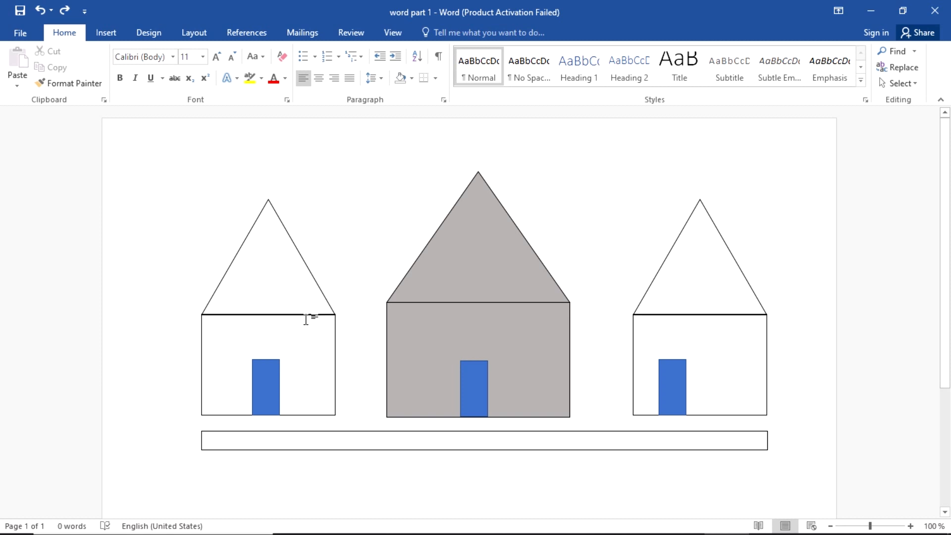
pyautogui.click(311, 271)
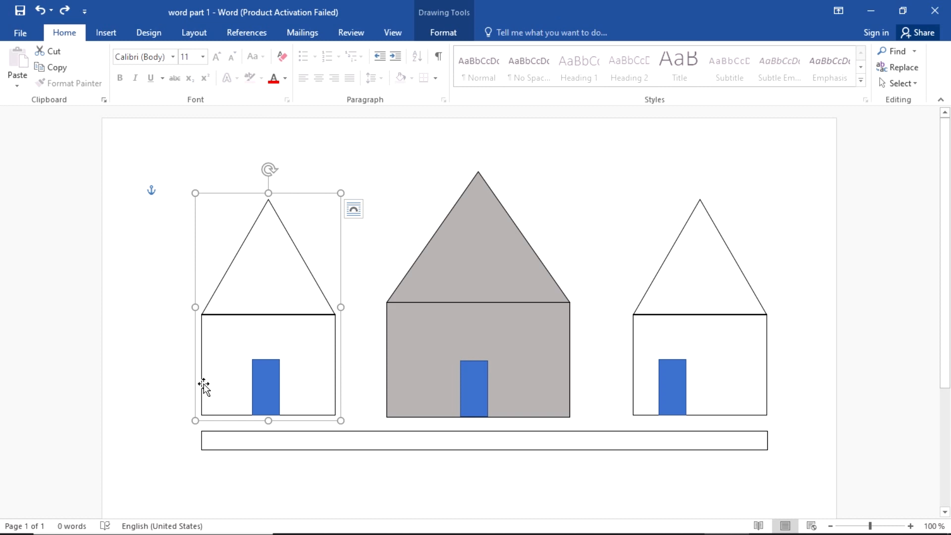
pyautogui.click(297, 226)
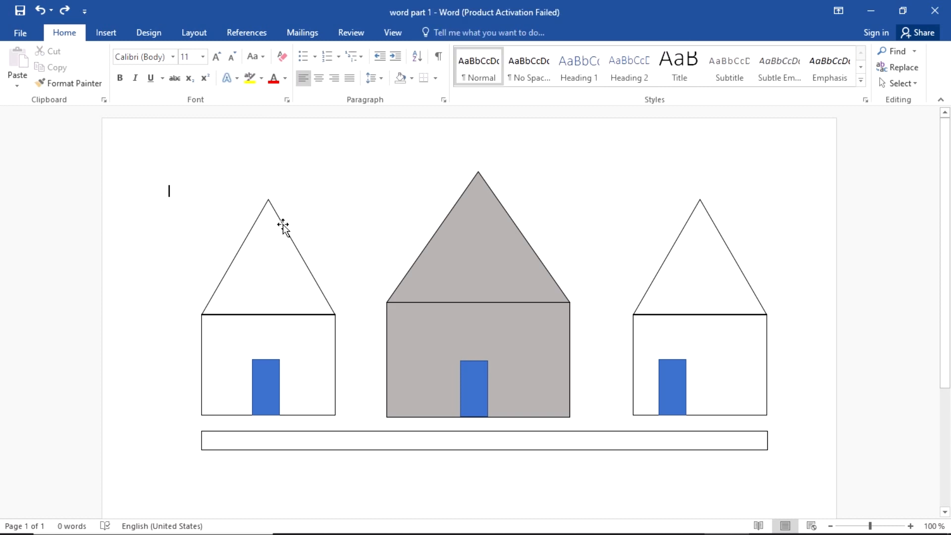
pyautogui.click(283, 227)
pyautogui.rightClick(283, 226)
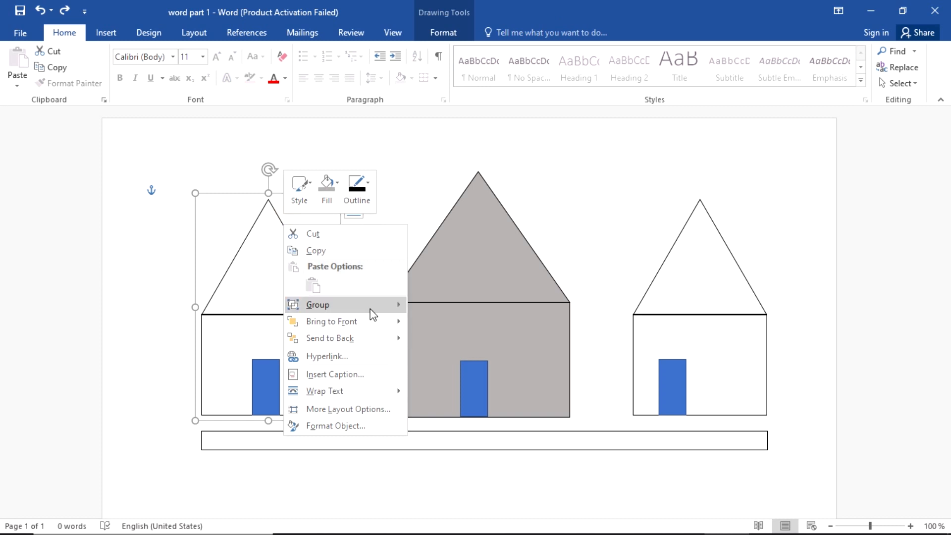
pyautogui.moveTo(373, 315)
pyautogui.click(444, 323)
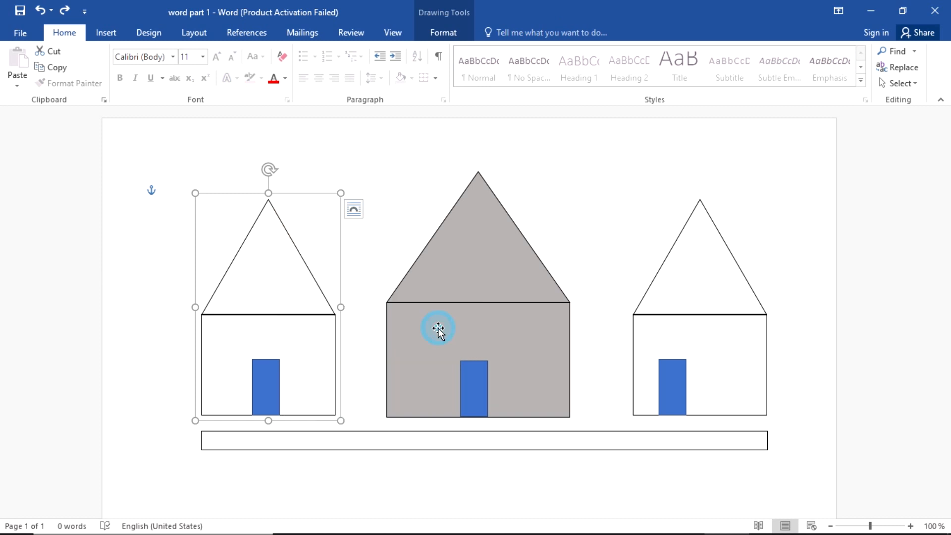
# Step: Ungroup the grey middle house into its separate shapes
pyautogui.click(523, 244)
pyautogui.rightClick(522, 244)
pyautogui.moveTo(575, 325)
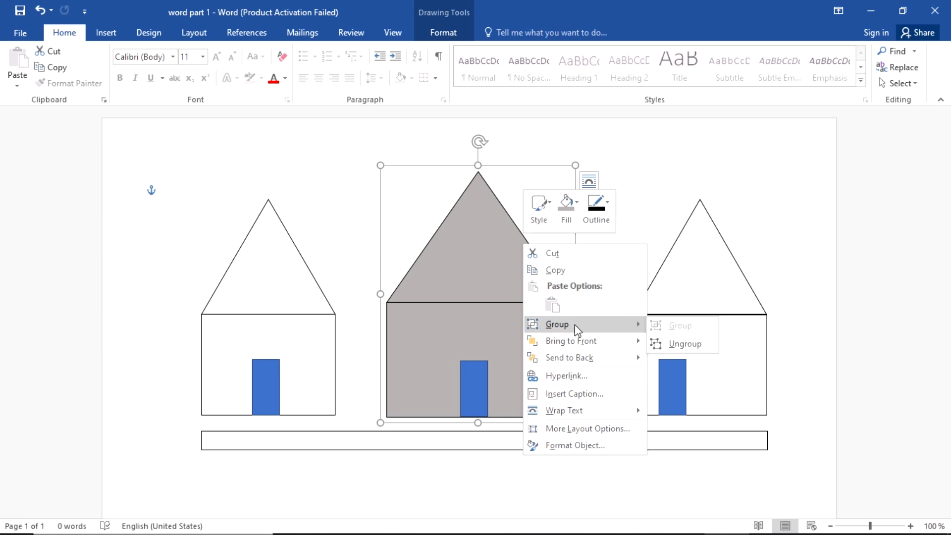
pyautogui.click(675, 343)
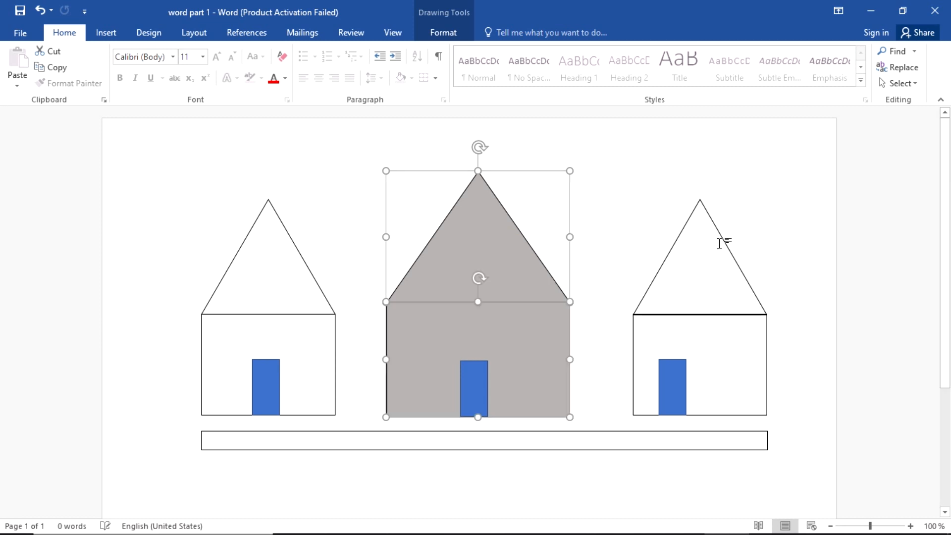
# Step: Ungroup the right house into a separate triangle roof and rectangle body
pyautogui.click(722, 239)
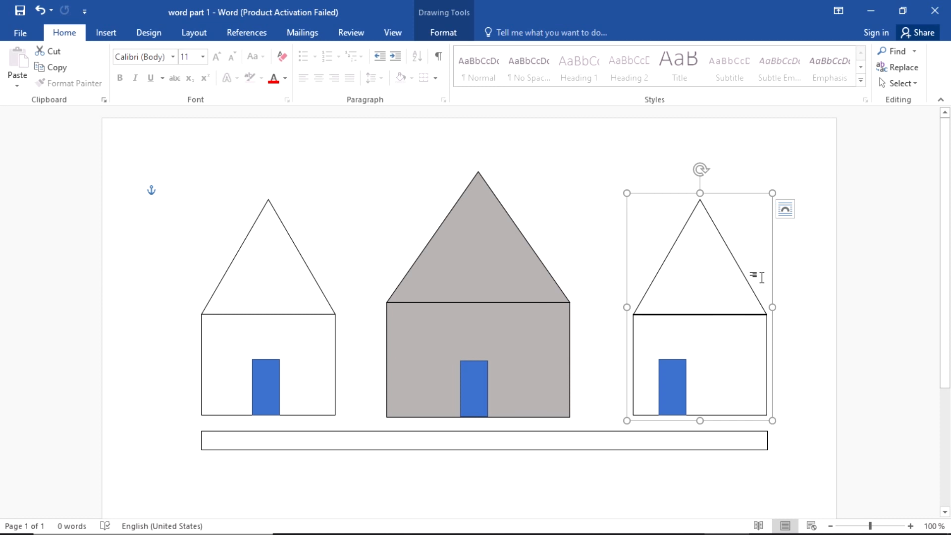
pyautogui.click(743, 276)
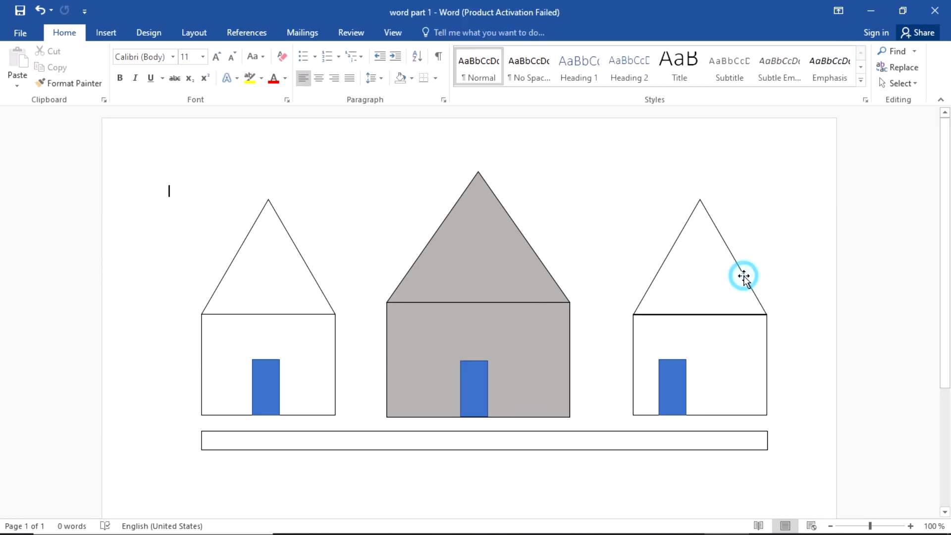
pyautogui.click(743, 276)
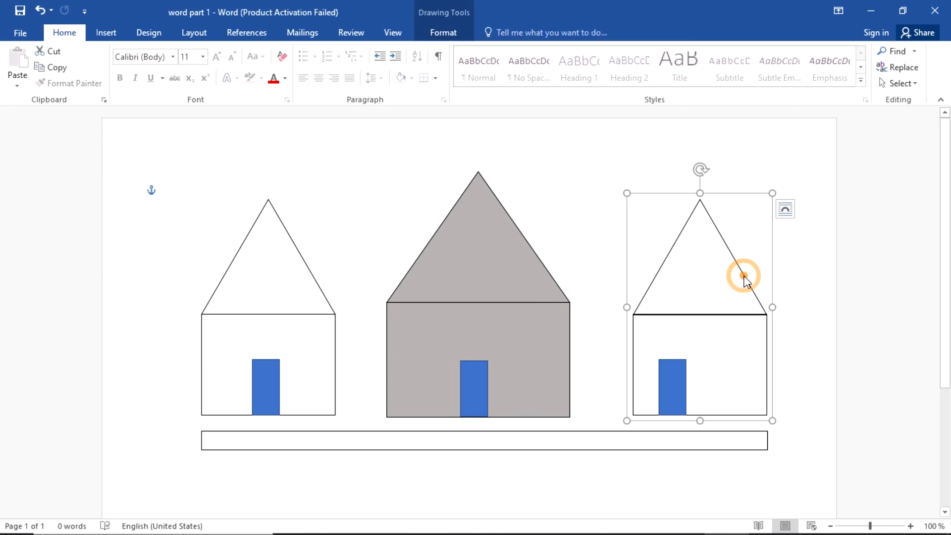
pyautogui.rightClick(743, 276)
pyautogui.moveTo(855, 360)
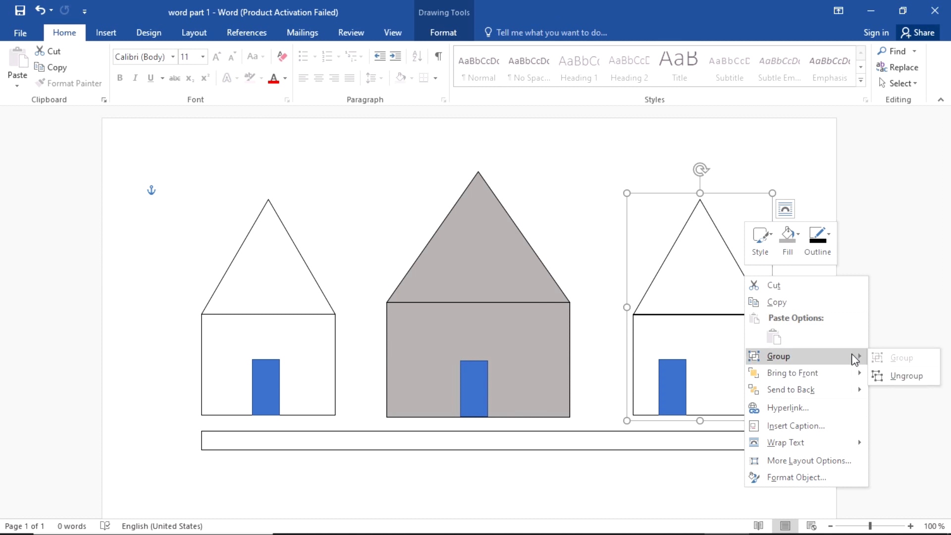
pyautogui.click(903, 380)
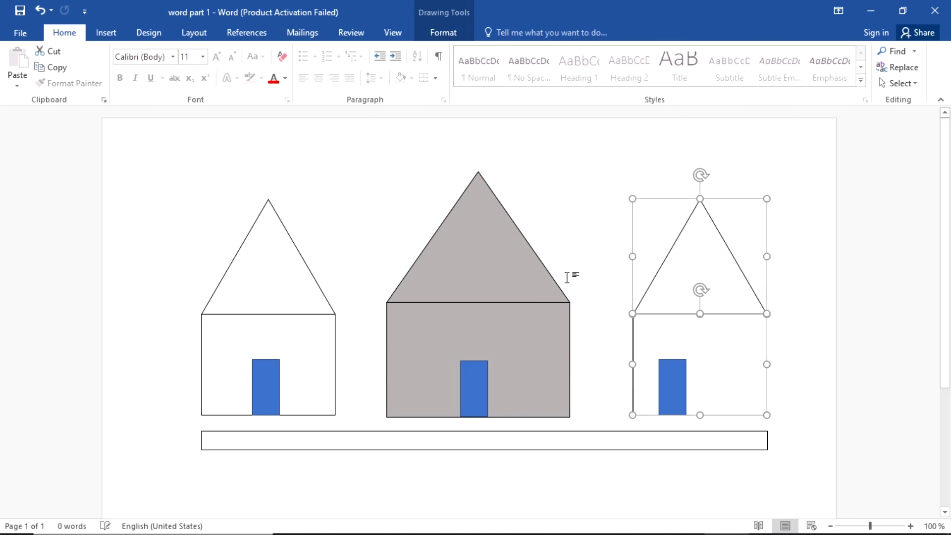
pyautogui.click(326, 187)
pyautogui.click(282, 221)
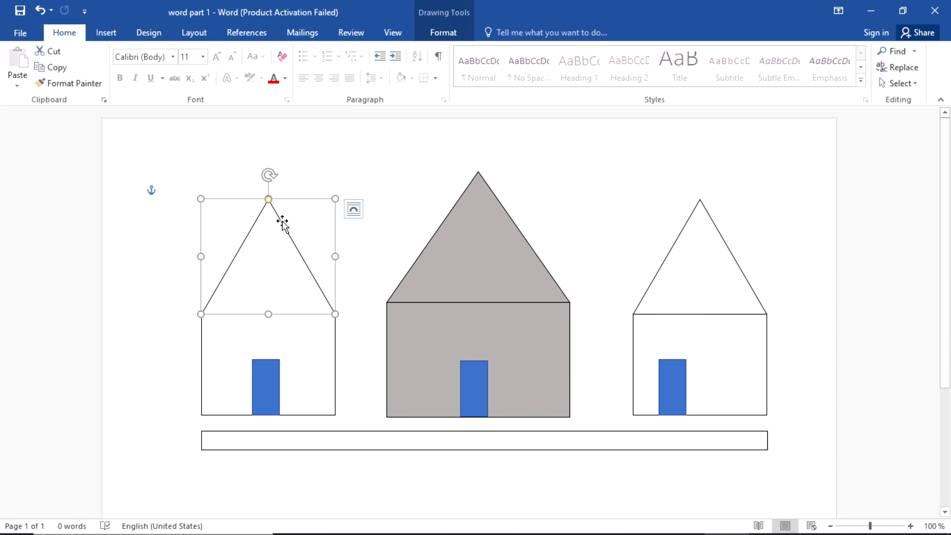
# Step: Select the left, grey middle and right roof triangles together for shape formatting
pyautogui.click(376, 181)
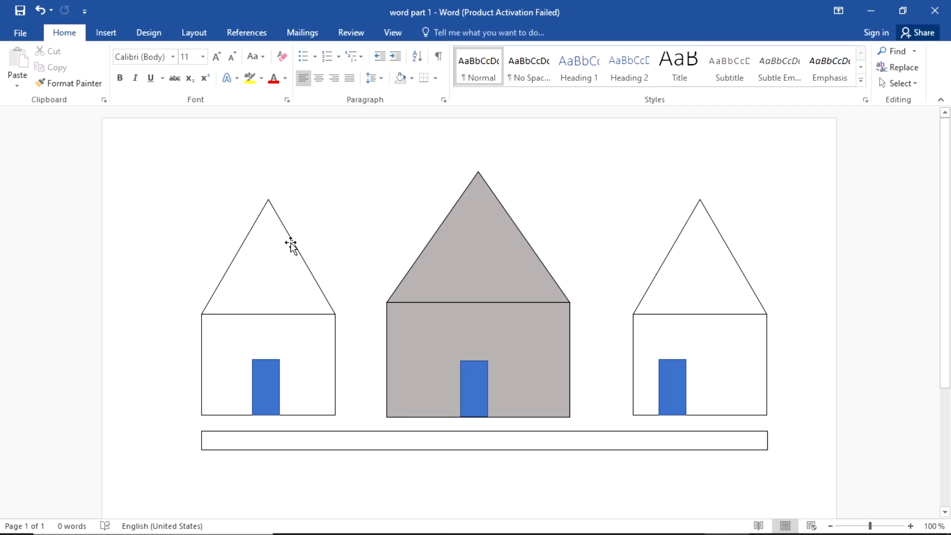
pyautogui.click(291, 239)
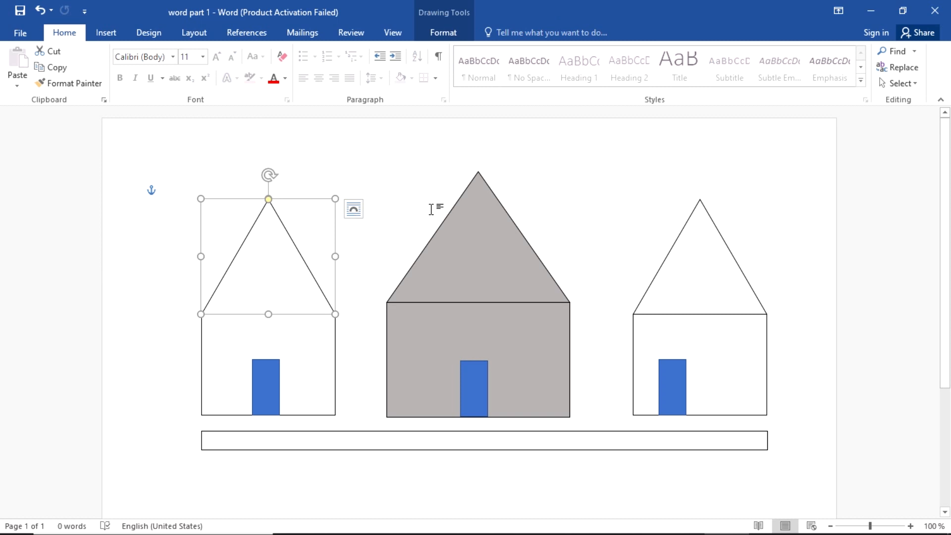
pyautogui.keyDown('shift'); pyautogui.click(456, 212); pyautogui.keyUp('shift')
pyautogui.keyDown('shift'); pyautogui.click(680, 231); pyautogui.keyUp('shift')
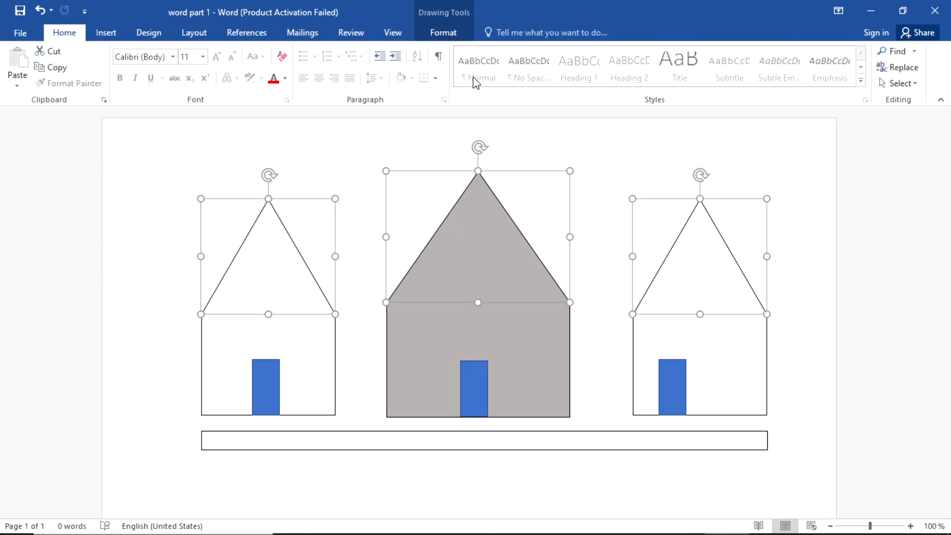
pyautogui.click(448, 36)
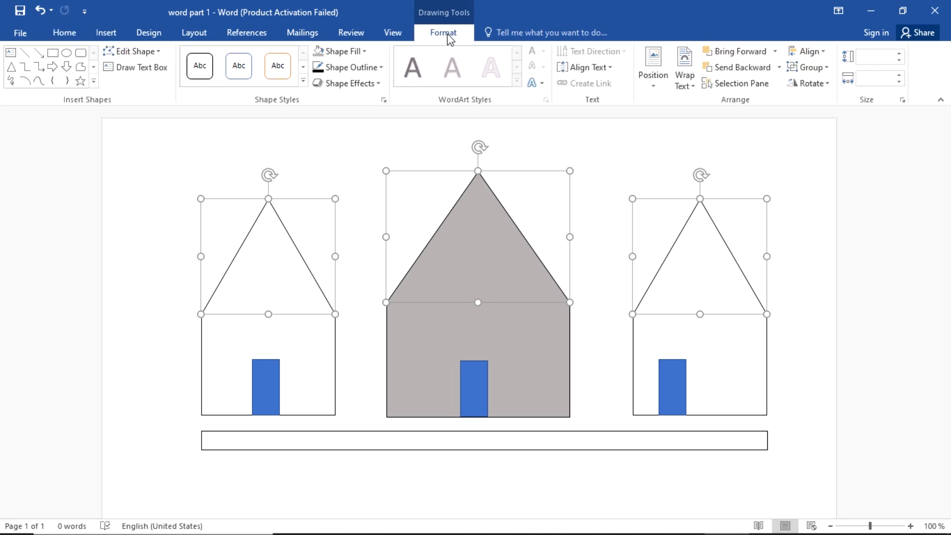
# Step: Open Shape Outline > Weight > More Lines for the three selected roofs
pyautogui.click(380, 70)
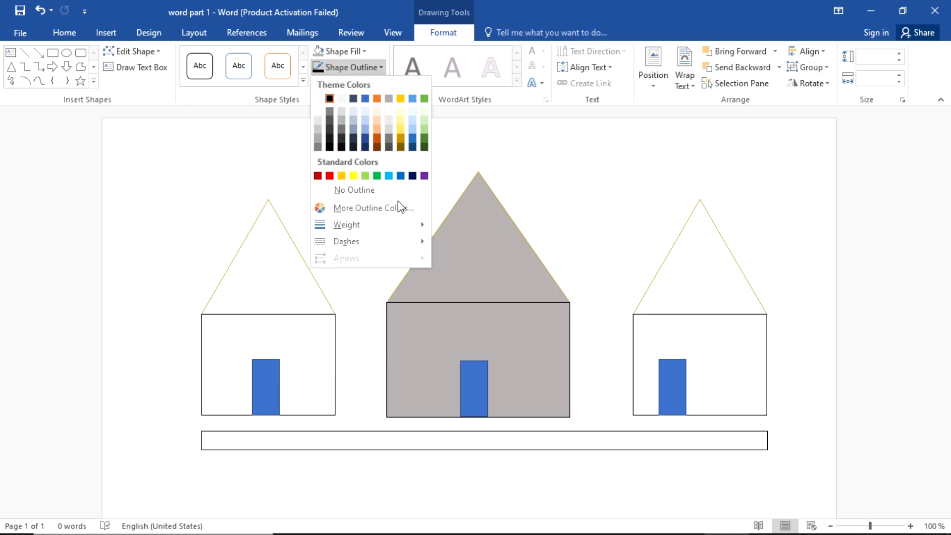
pyautogui.moveTo(397, 225)
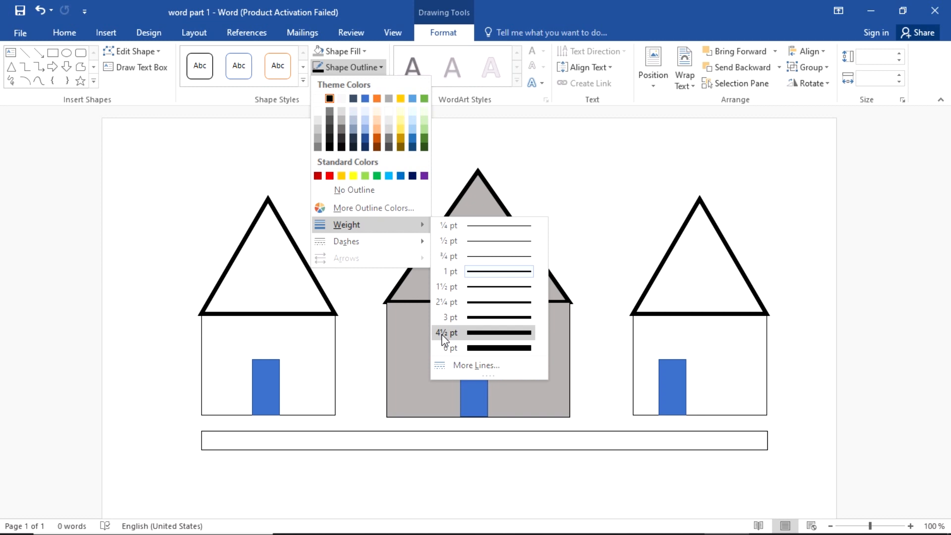
pyautogui.click(468, 365)
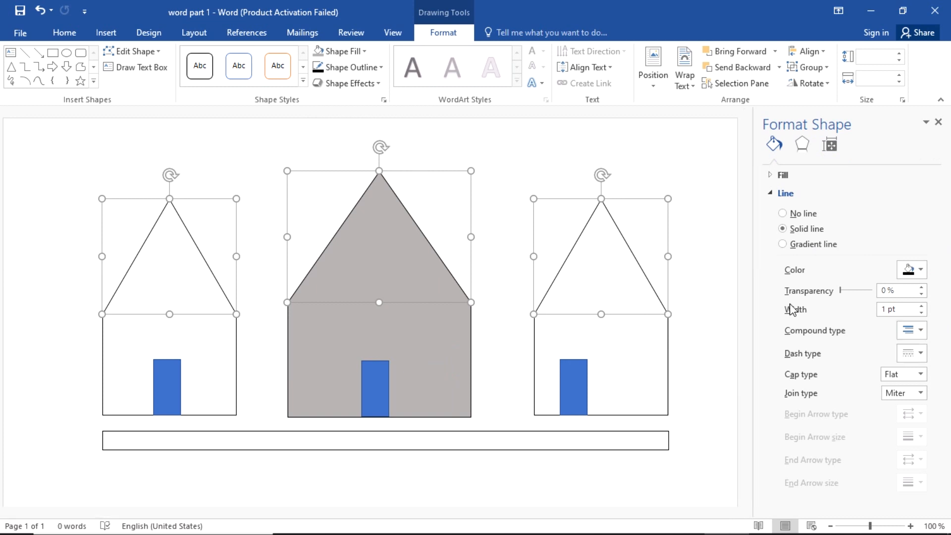
# Step: Raise the roof outline width step by step from 1 pt toward 4 pt
pyautogui.click(922, 307)
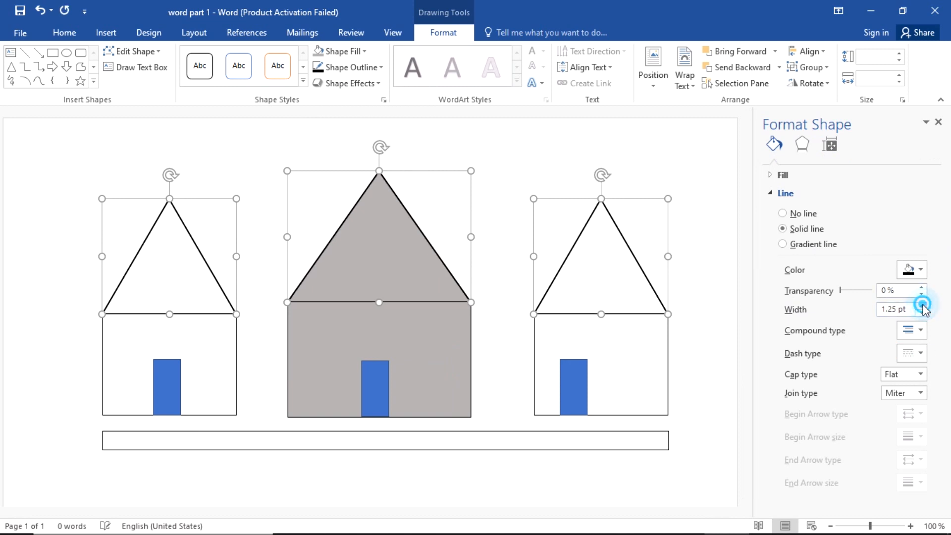
pyautogui.click(922, 306)
pyautogui.click(923, 306)
pyautogui.click(922, 306)
pyautogui.click(922, 306)
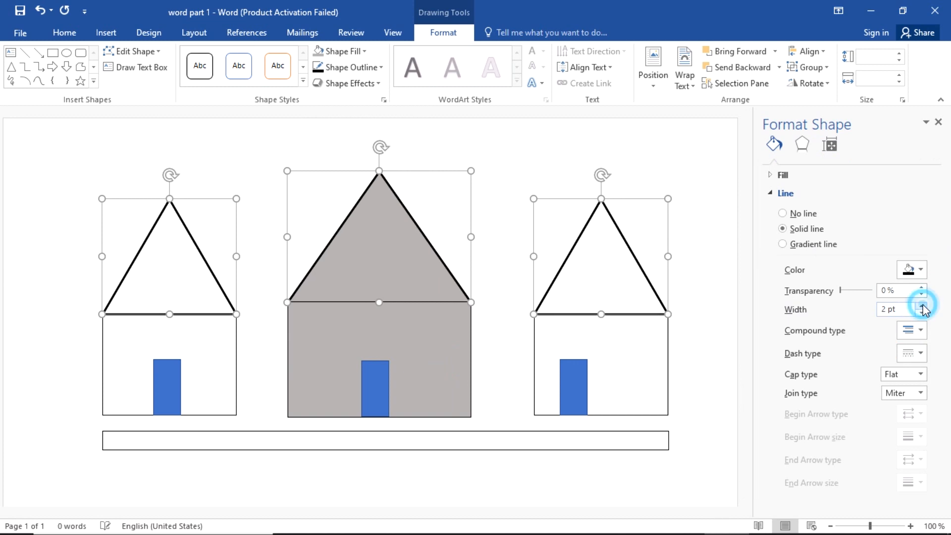
pyautogui.click(922, 306)
pyautogui.click(922, 306)
pyautogui.click(923, 306)
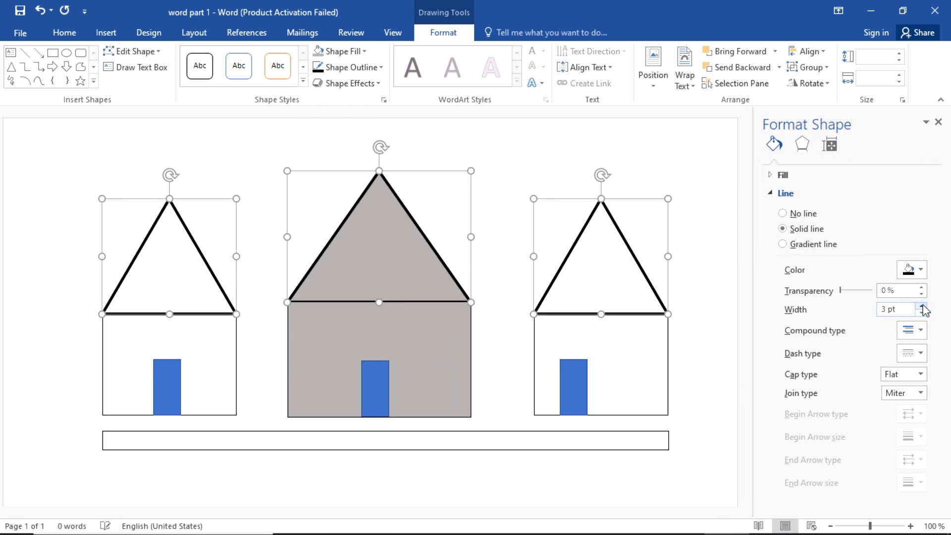
pyautogui.click(922, 306)
pyautogui.click(922, 306)
pyautogui.click(922, 306)
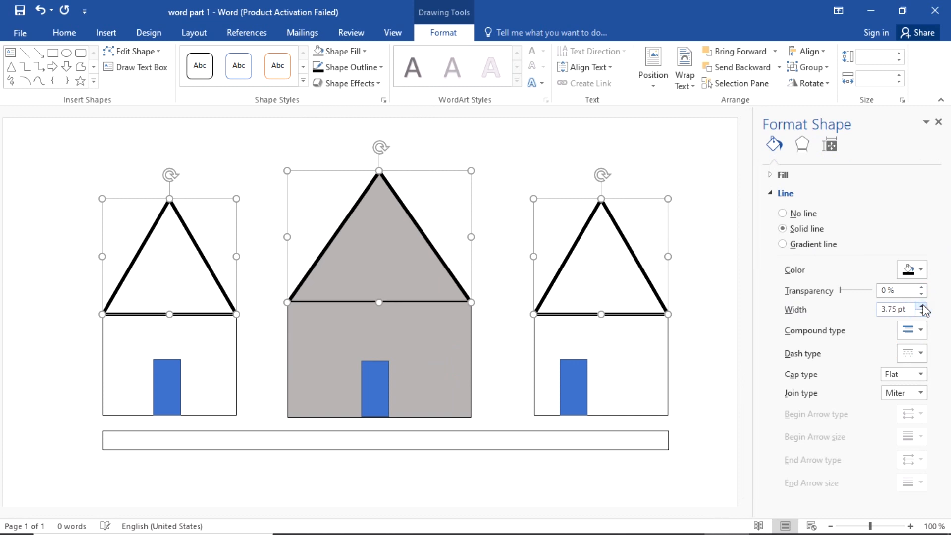
pyautogui.click(922, 306)
# Step: Enter exactly 4 pt as the roof outline width, close the pane and deselect
pyautogui.click(893, 309)
pyautogui.doubleClick(886, 310)
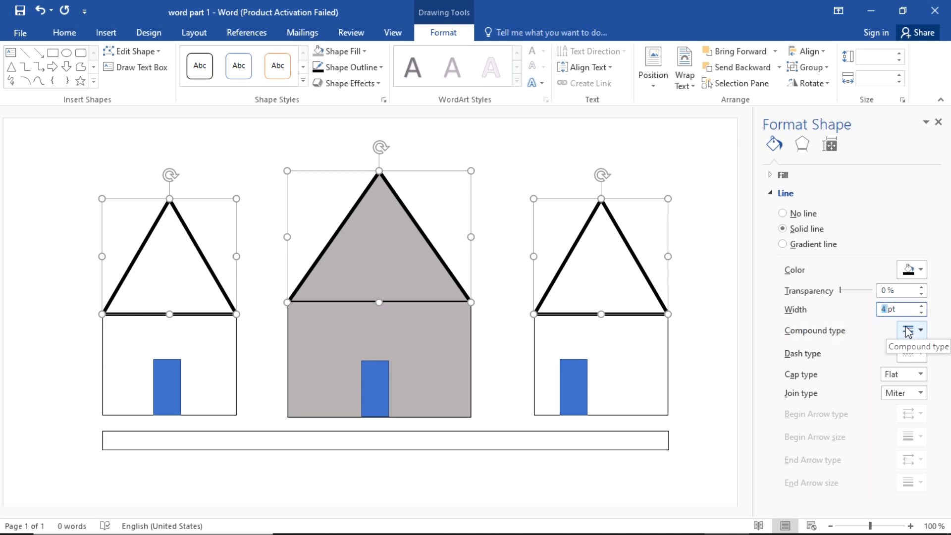
pyautogui.write('4')
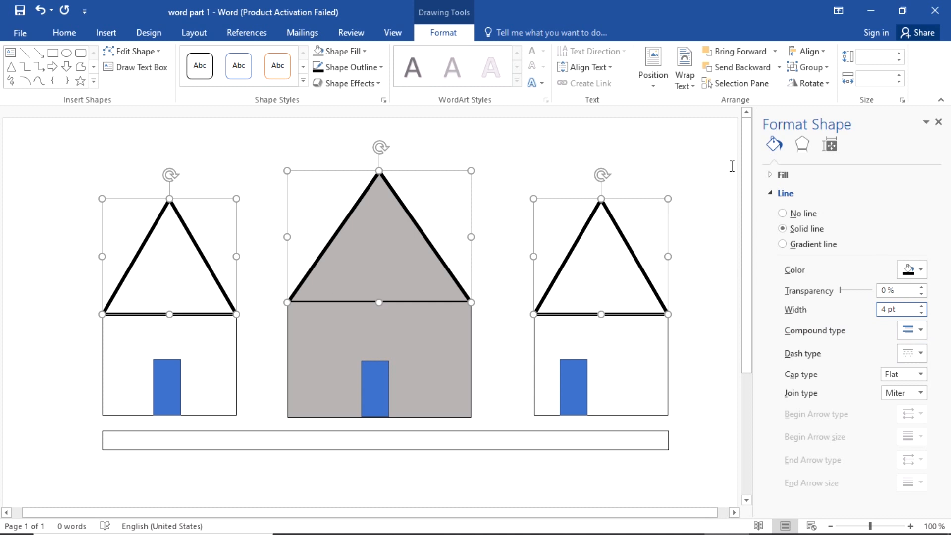
pyautogui.click(939, 122)
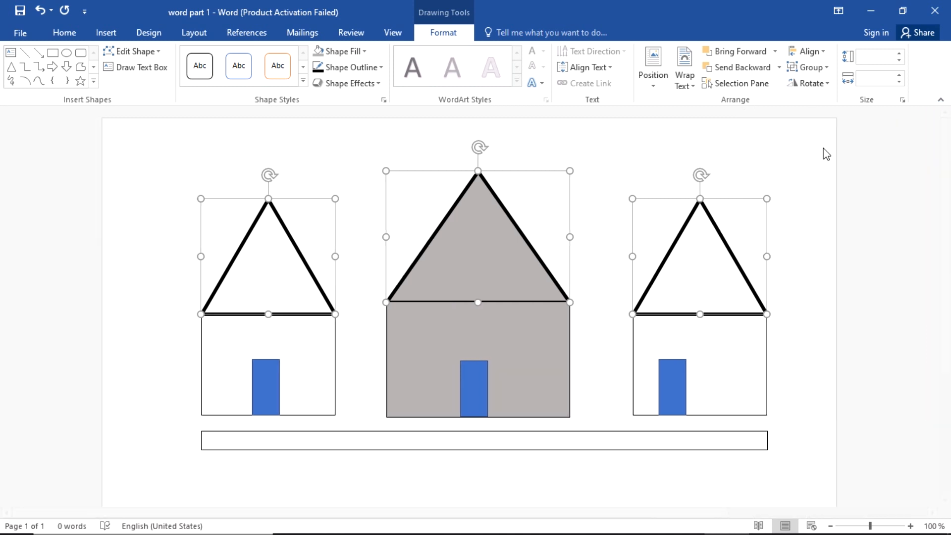
pyautogui.click(683, 166)
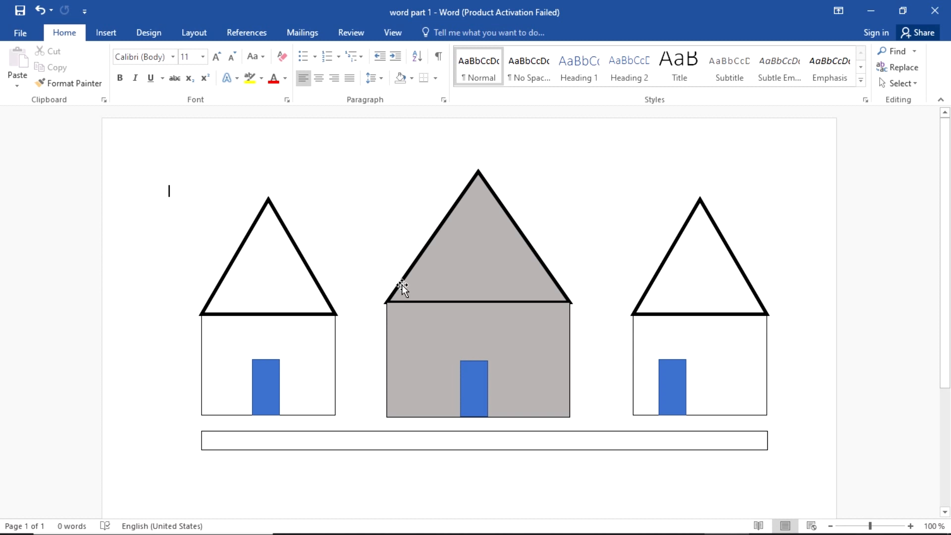
# Step: Nudge the middle roof triangle slightly higher on the grey house
pyautogui.click(404, 339)
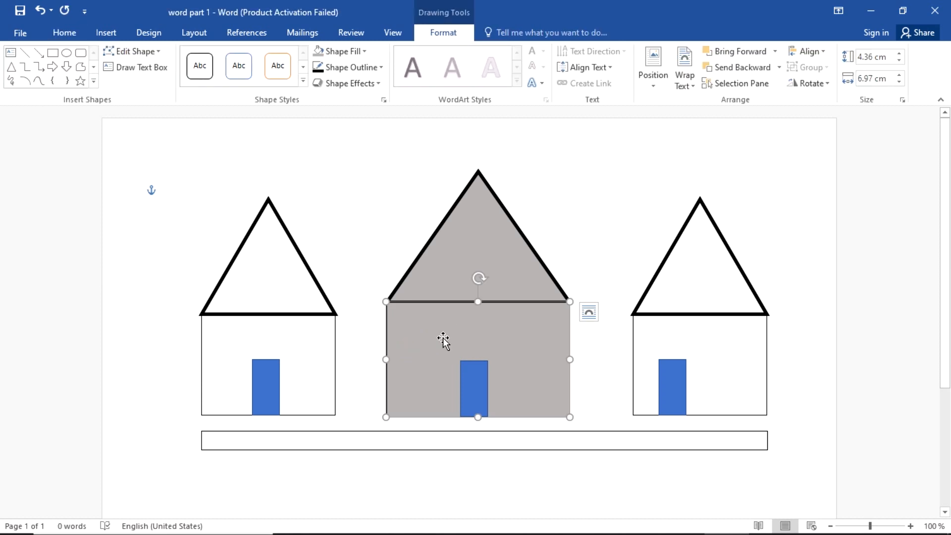
pyautogui.click(524, 232)
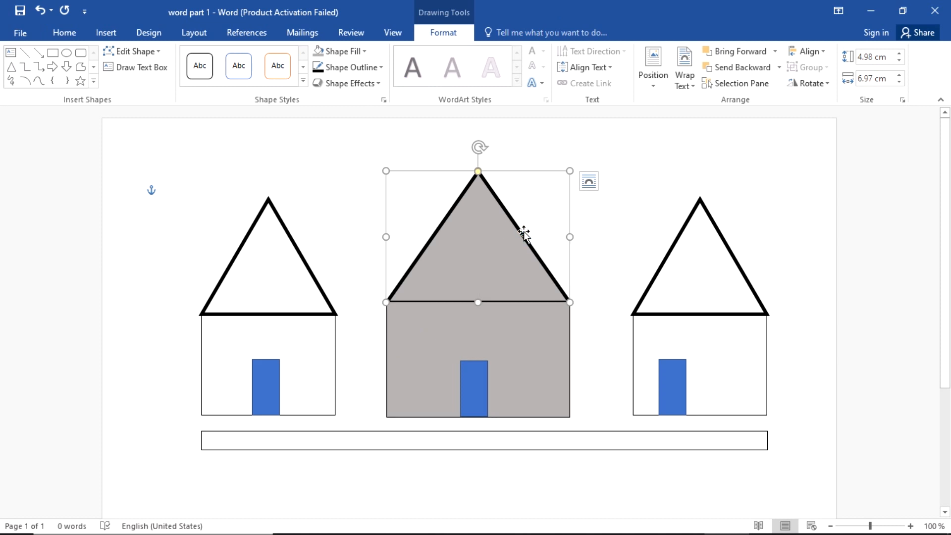
pyautogui.hotkey('ctrl', 'Up')
pyautogui.hotkey('ctrl', 'Up')
pyautogui.hotkey('ctrl', 'Up')
pyautogui.hotkey('ctrl', 'Up')
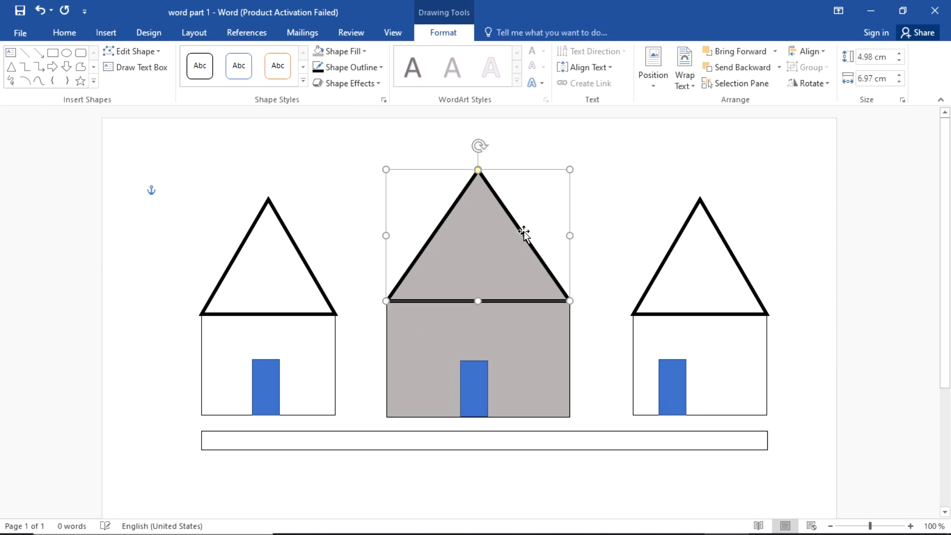
pyautogui.click(600, 223)
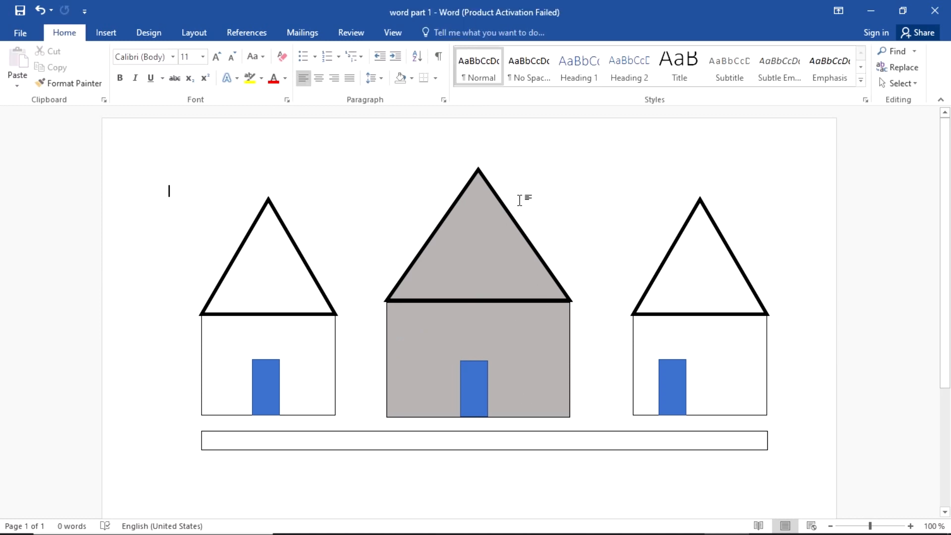
pyautogui.click(513, 208)
pyautogui.click(500, 200)
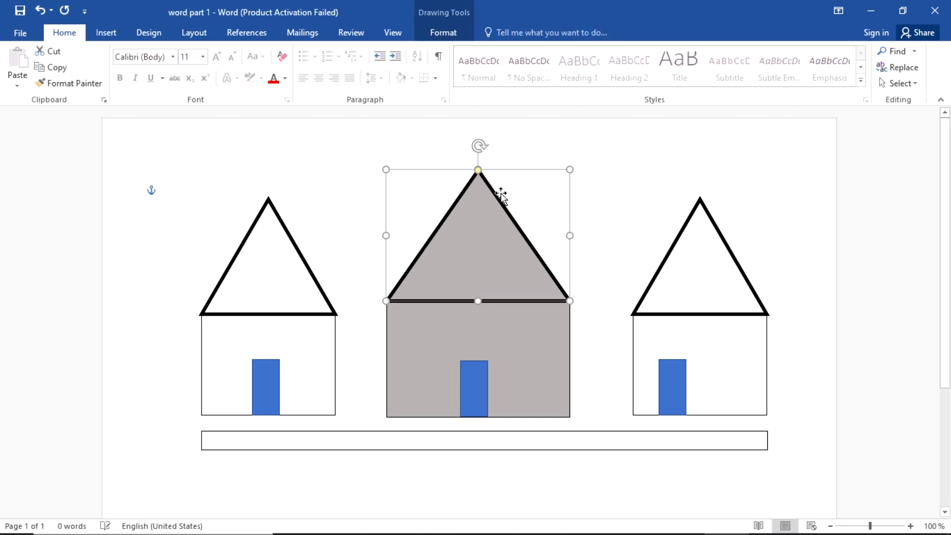
pyautogui.click(604, 203)
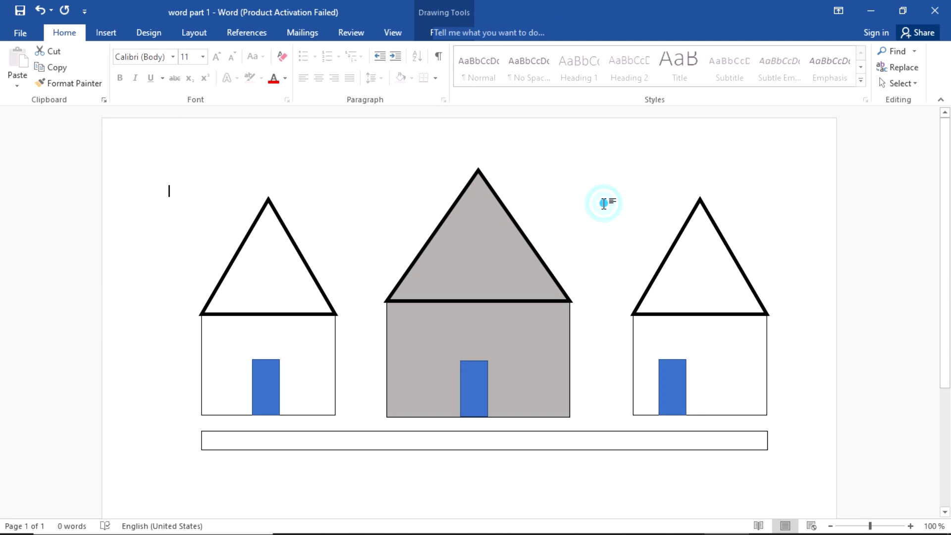
# Step: Check the middle roof's position, then save word part 1 with Ctrl+S
pyautogui.keyDown('ctrl'); pyautogui.scroll(6, 438, 333); pyautogui.keyUp('ctrl')
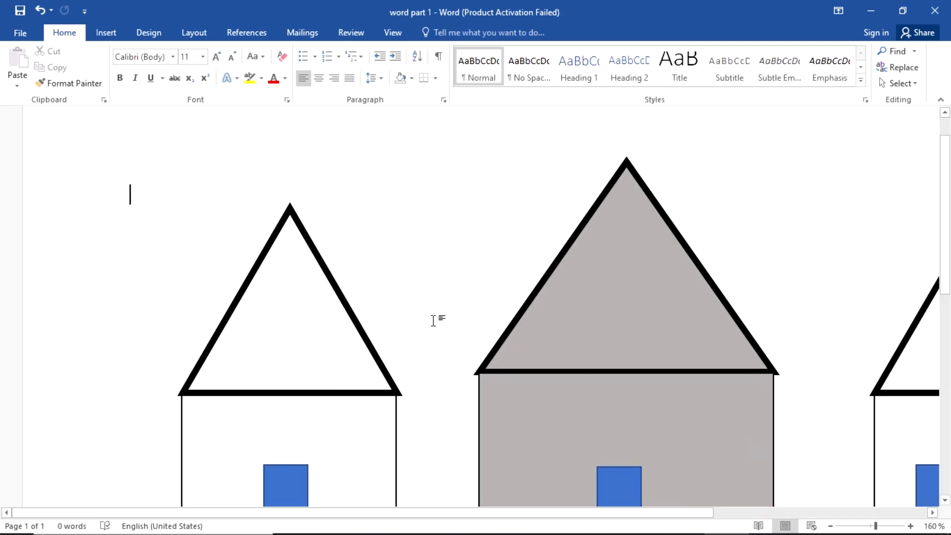
pyautogui.scroll(-5, 433, 321)
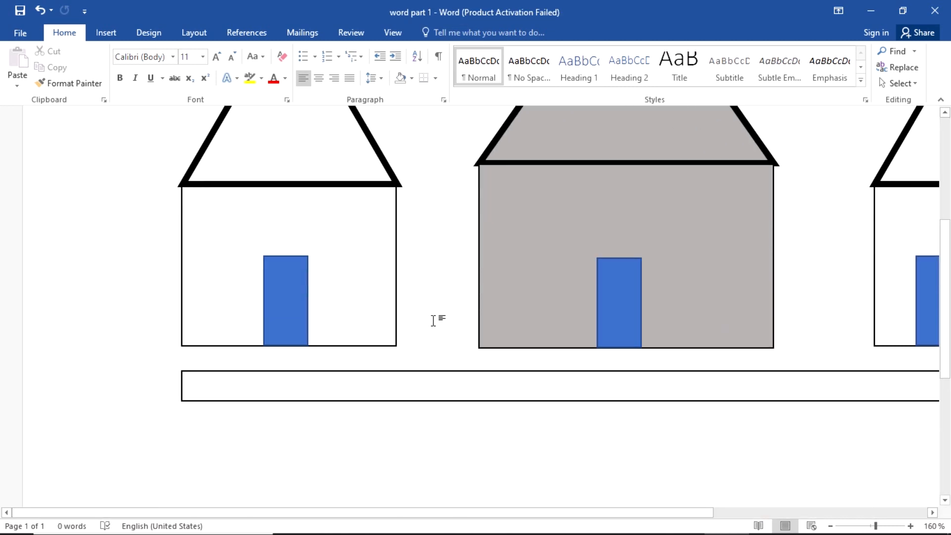
pyautogui.keyDown('ctrl'); pyautogui.scroll(-2, 428, 312); pyautogui.keyUp('ctrl')
pyautogui.keyDown('ctrl'); pyautogui.scroll(-1, 428, 313); pyautogui.keyUp('ctrl')
pyautogui.scroll(3, 495, 287)
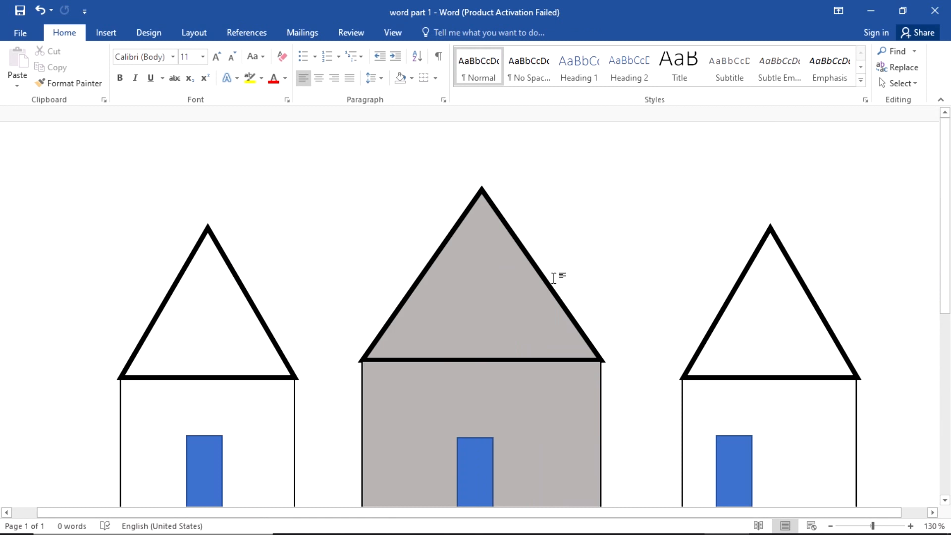
pyautogui.click(553, 279)
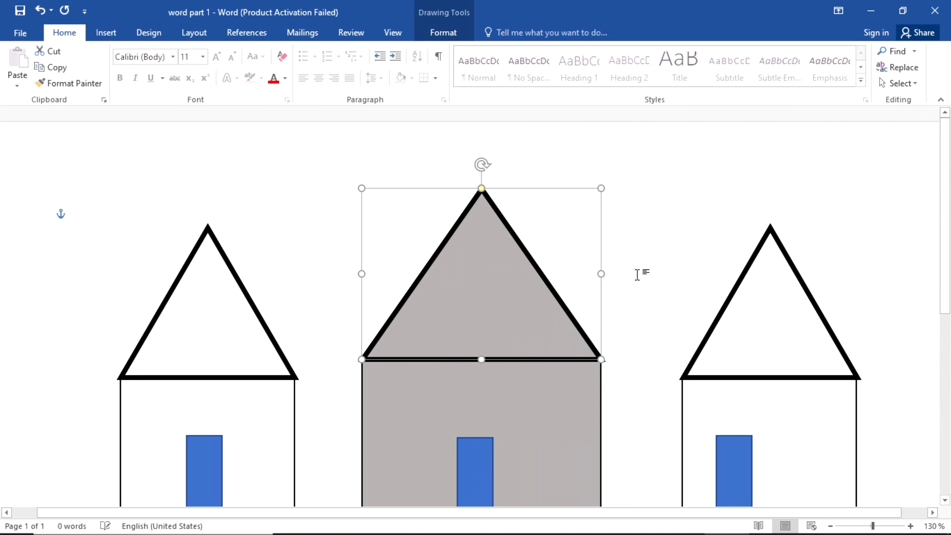
pyautogui.click(573, 272)
pyautogui.press('alt')
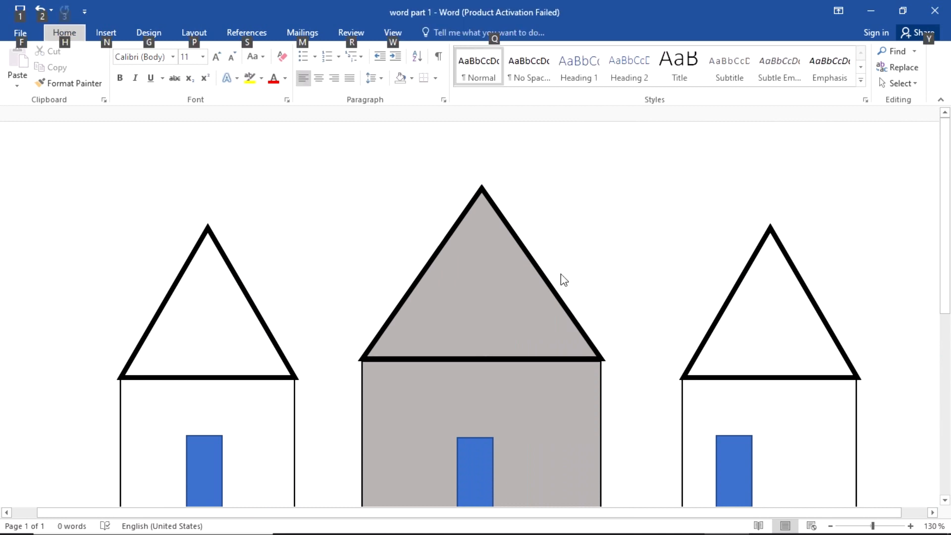
pyautogui.keyDown('ctrl'); pyautogui.scroll(-3, 561, 273); pyautogui.keyUp('ctrl')
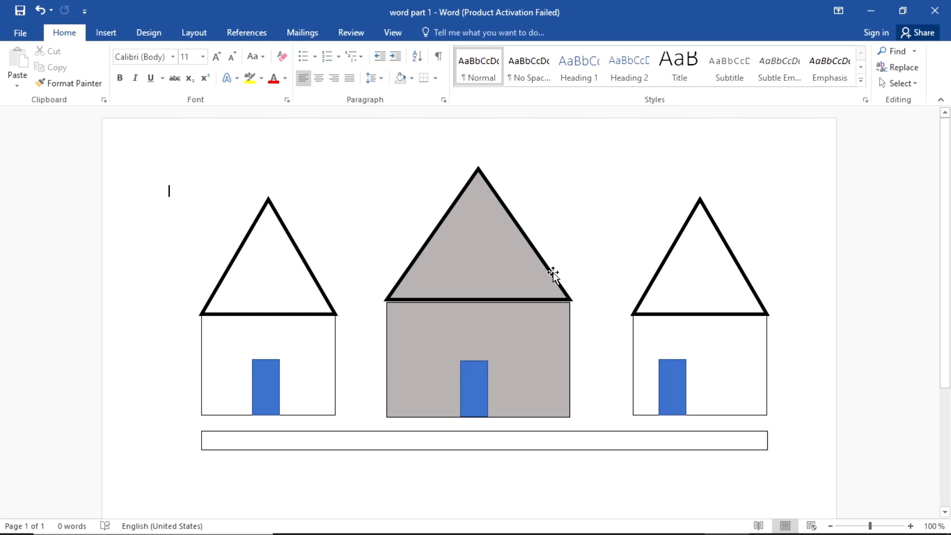
pyautogui.click(553, 274)
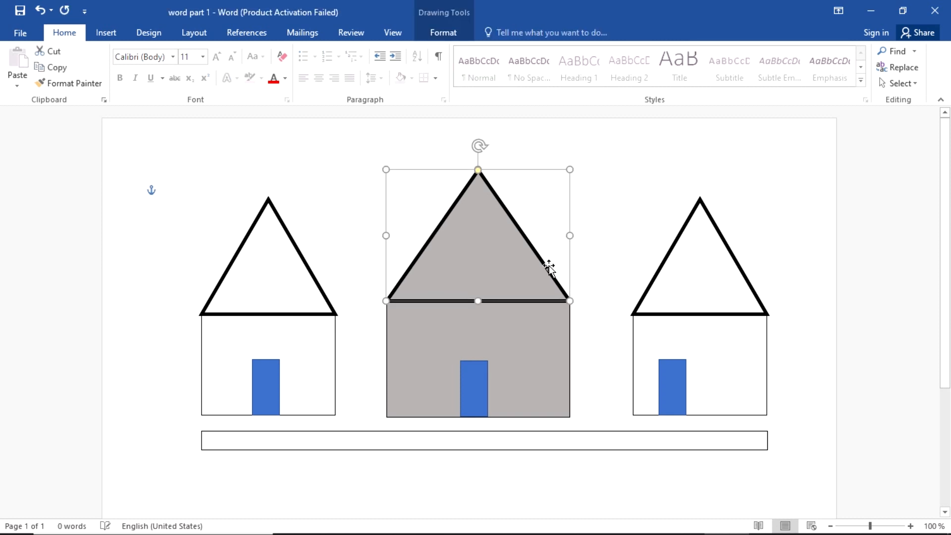
pyautogui.click(632, 228)
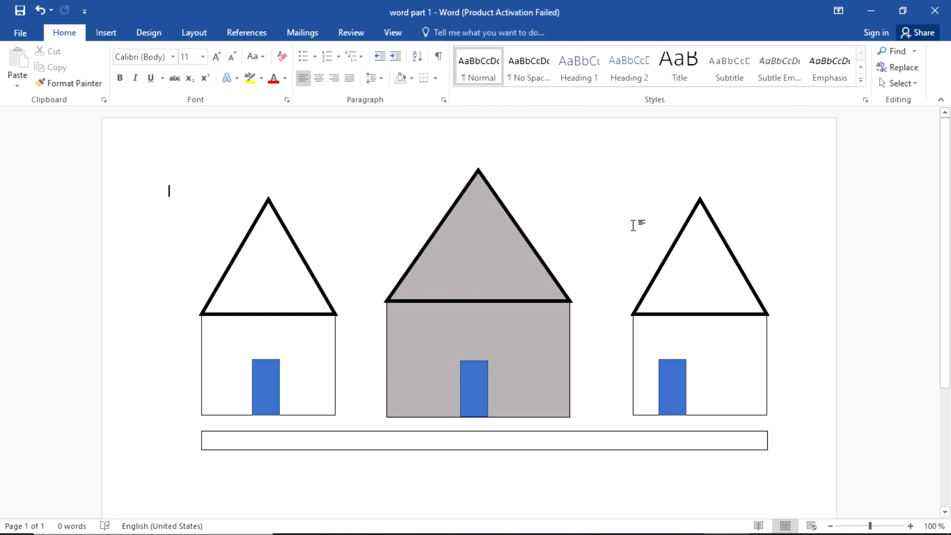
pyautogui.hotkey('ctrl', 's')
# Step: Switch to Edge and scroll the exam PDF down to the task list (i)–(vi)
pyautogui.hotkey('alt', 'Tab')
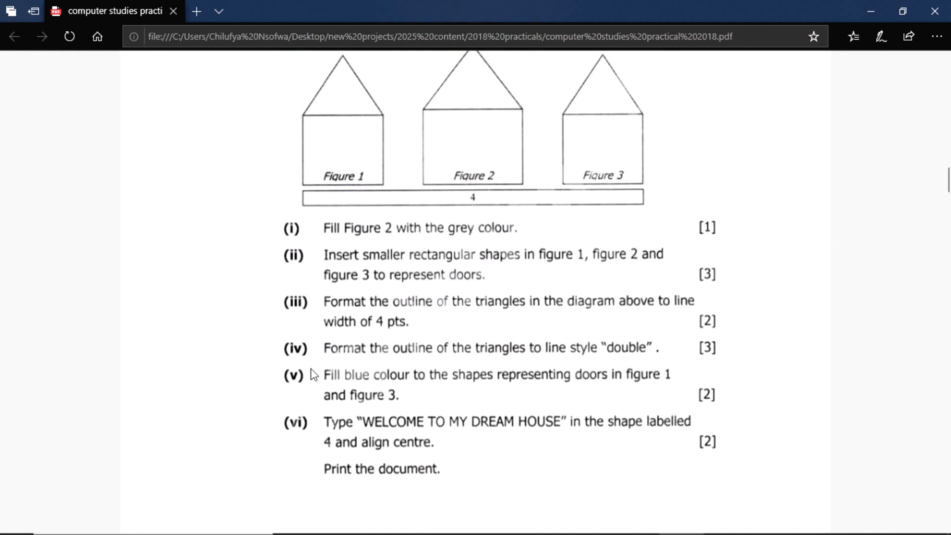
pyautogui.scroll(-3, 317, 346)
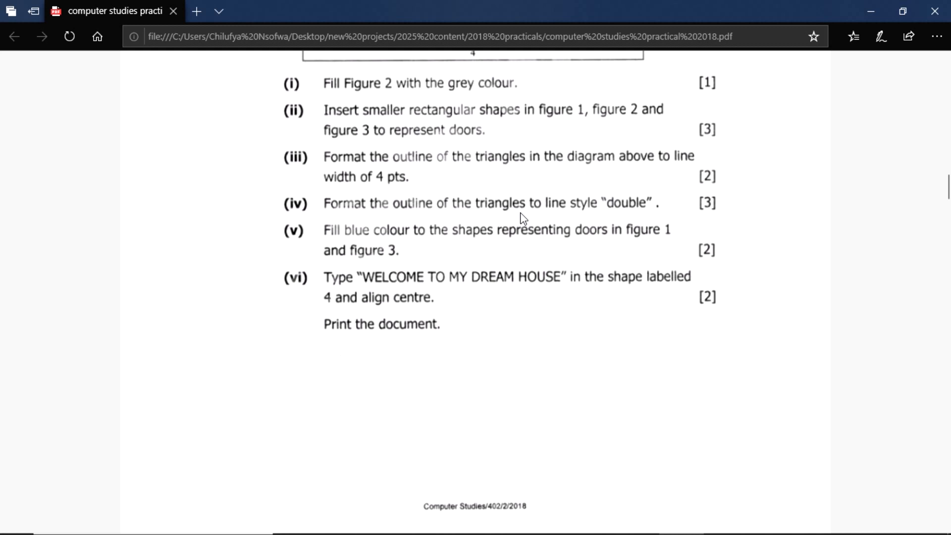
# Step: Return from the Edge PDF to the Word drawing of the three houses
pyautogui.hotkey('alt', 'Tab')
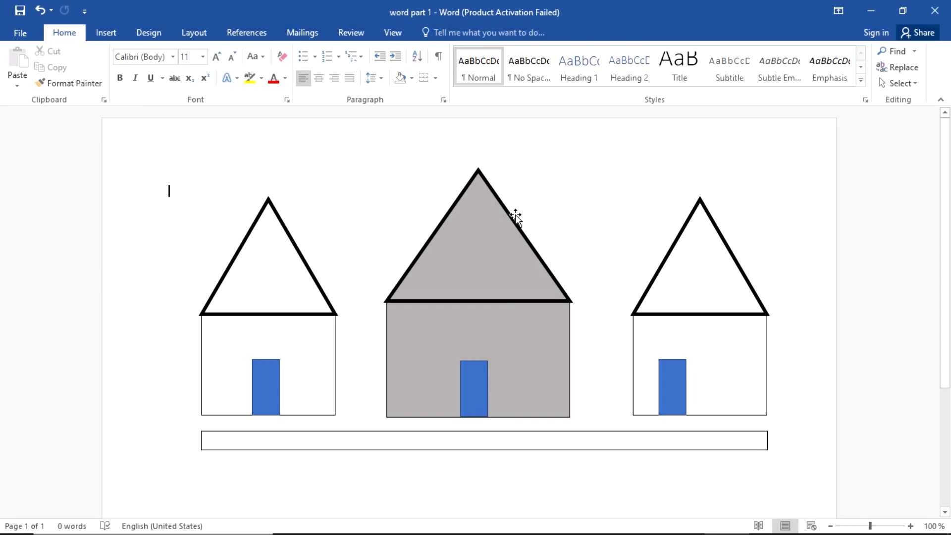
# Step: Give all three roof triangles a Double compound outline at 4 pt
pyautogui.click(287, 235)
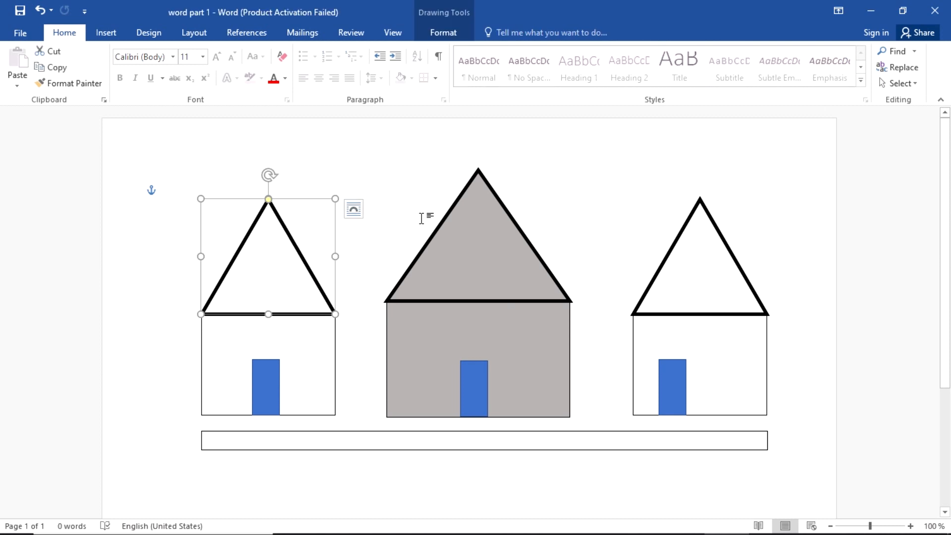
pyautogui.keyDown('shift'); pyautogui.click(510, 218); pyautogui.keyUp('shift')
pyautogui.keyDown('shift'); pyautogui.click(689, 213); pyautogui.keyUp('shift')
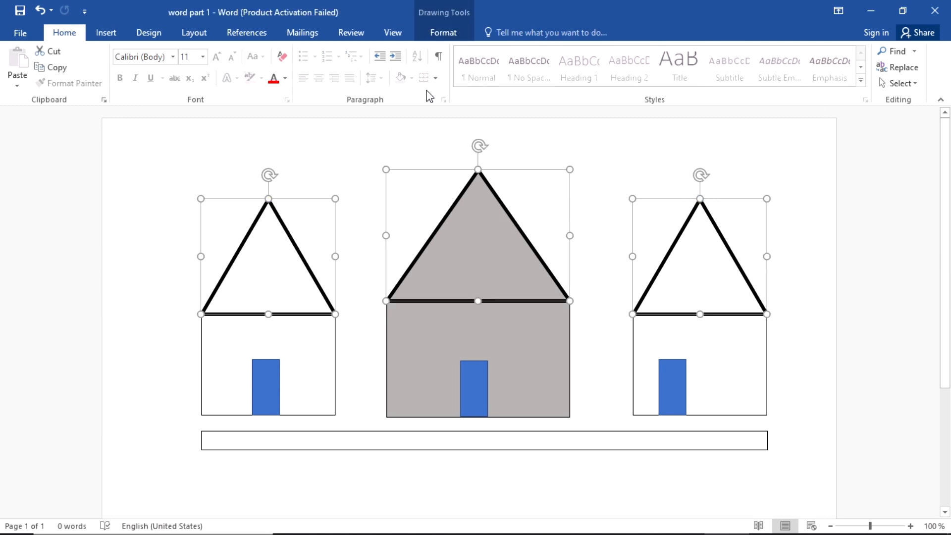
pyautogui.click(440, 35)
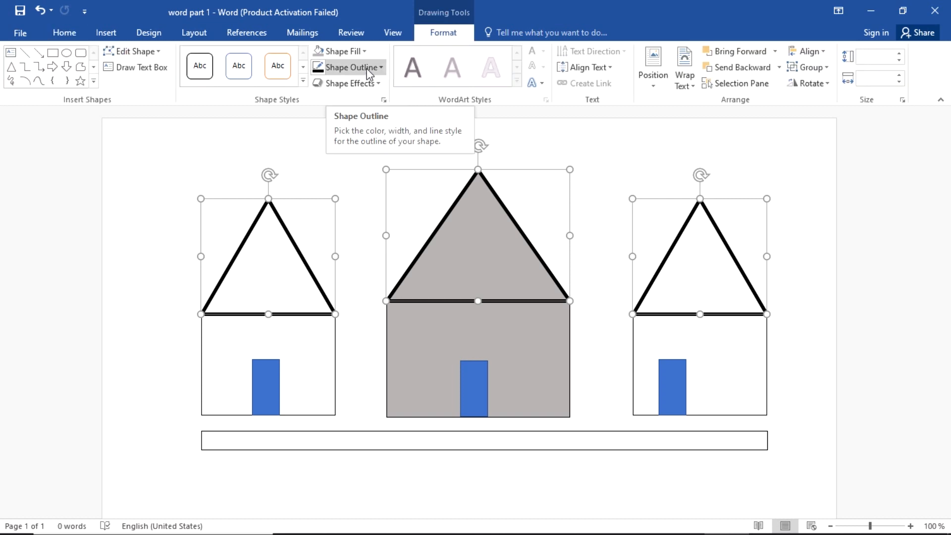
pyautogui.click(368, 68)
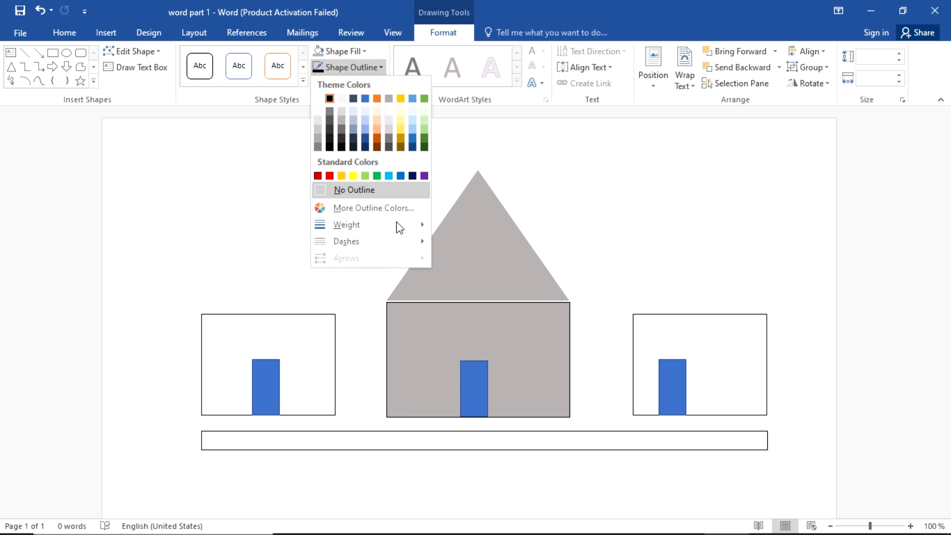
pyautogui.moveTo(405, 249)
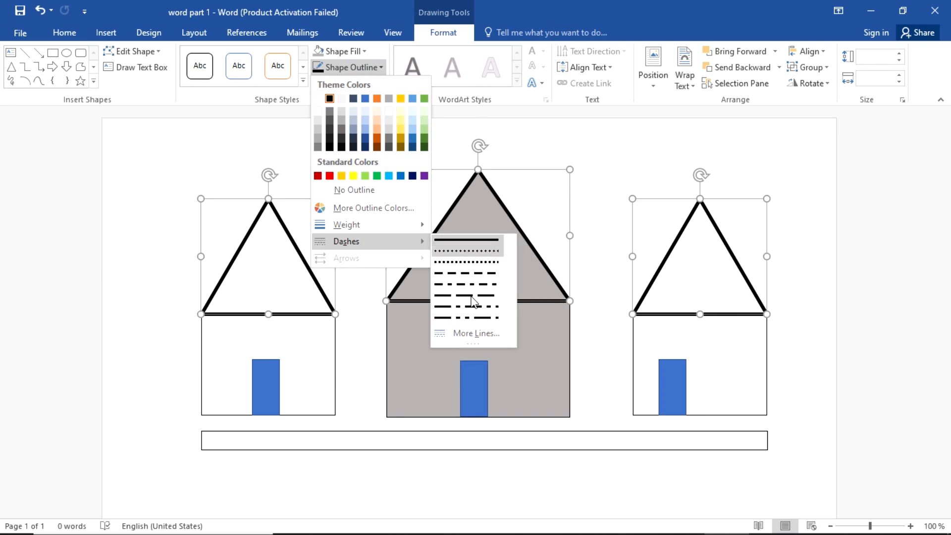
pyautogui.click(473, 335)
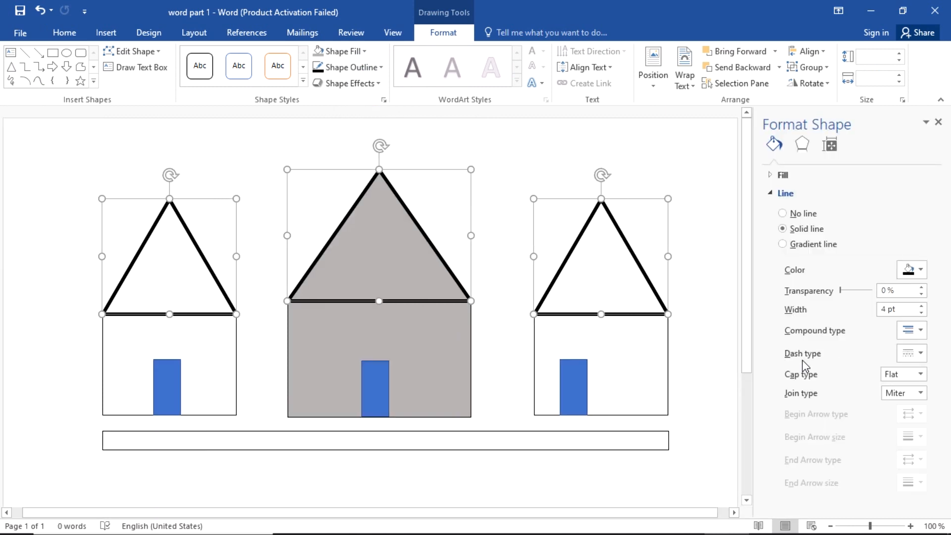
pyautogui.click(920, 331)
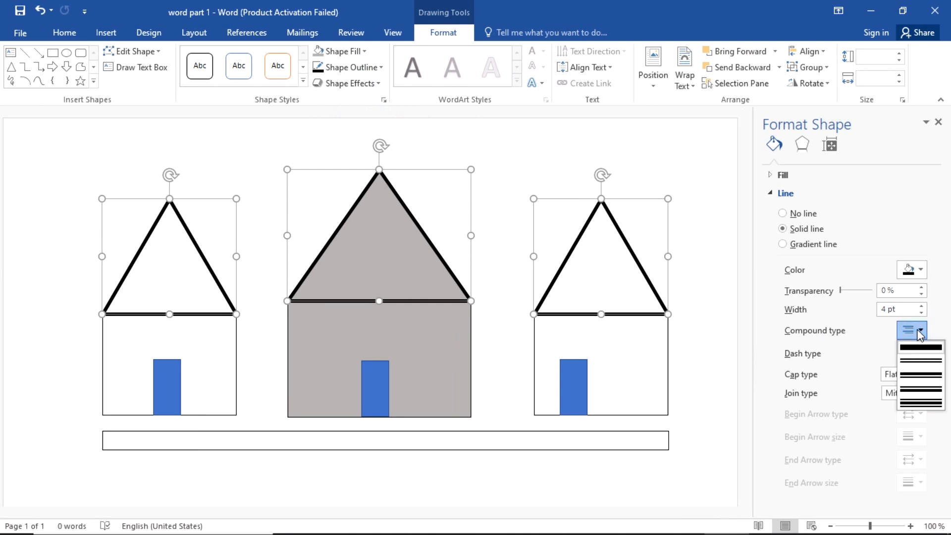
pyautogui.click(918, 361)
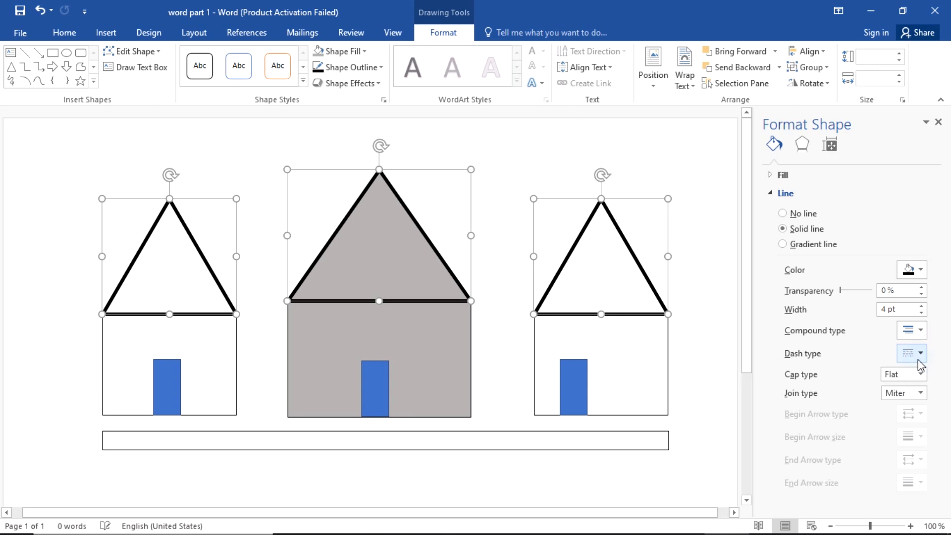
pyautogui.click(938, 122)
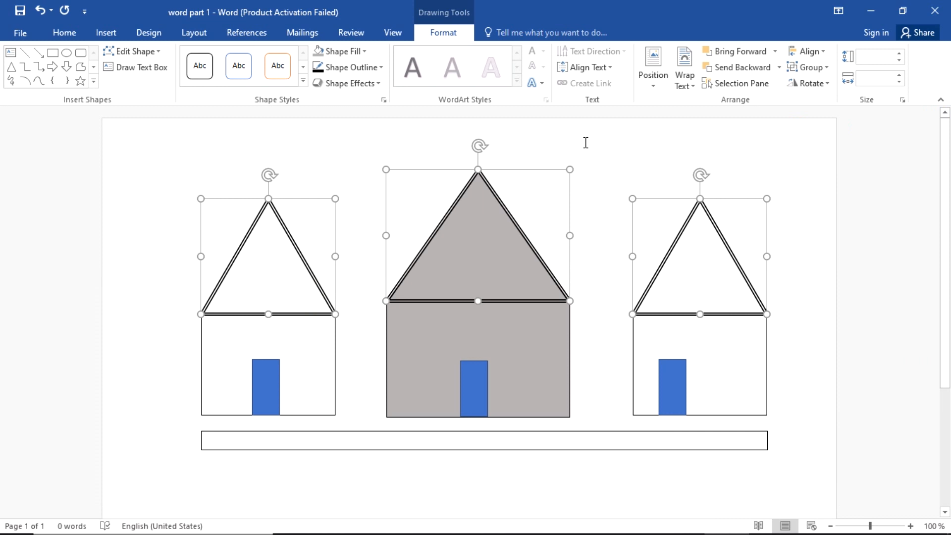
pyautogui.click(580, 140)
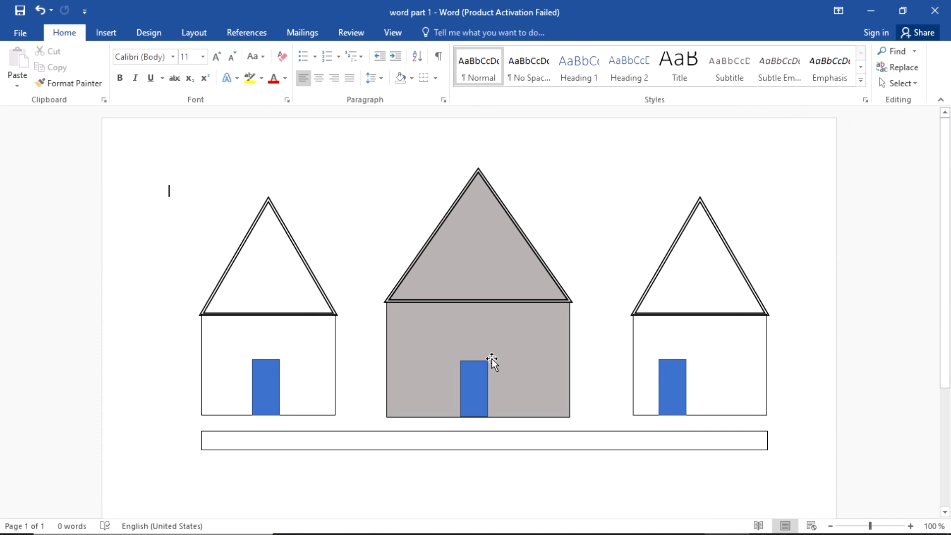
# Step: Nudge the left and right roof triangles up slightly onto their houses
pyautogui.scroll(4, 492, 361)
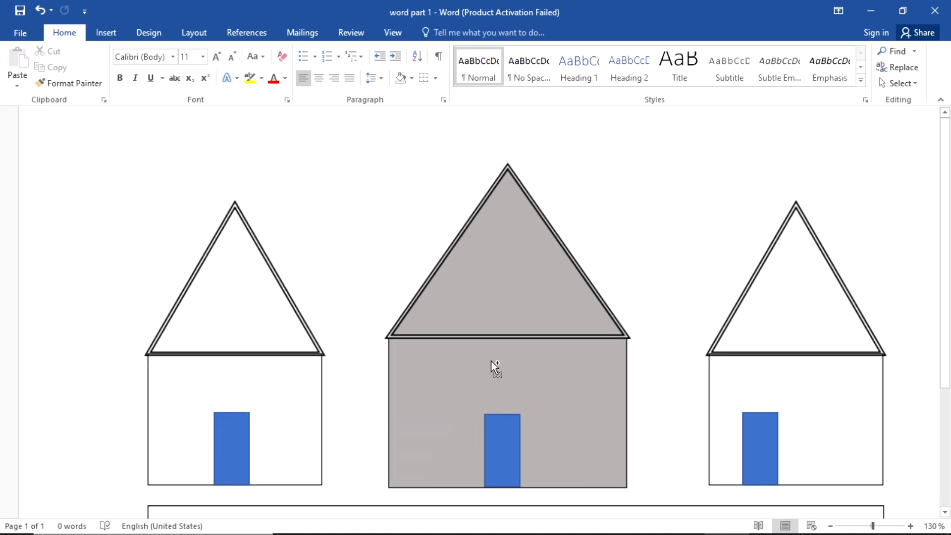
pyautogui.scroll(6, 454, 394)
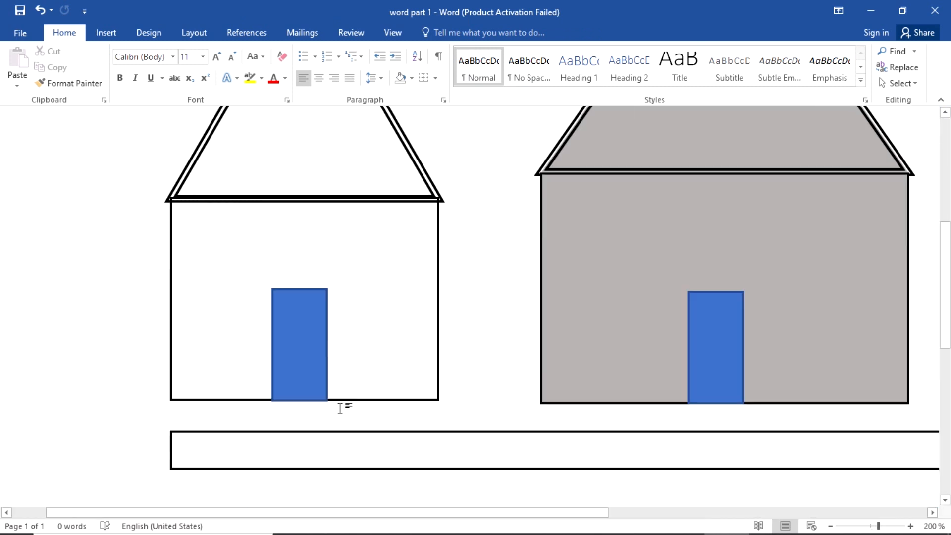
pyautogui.scroll(3, 341, 408)
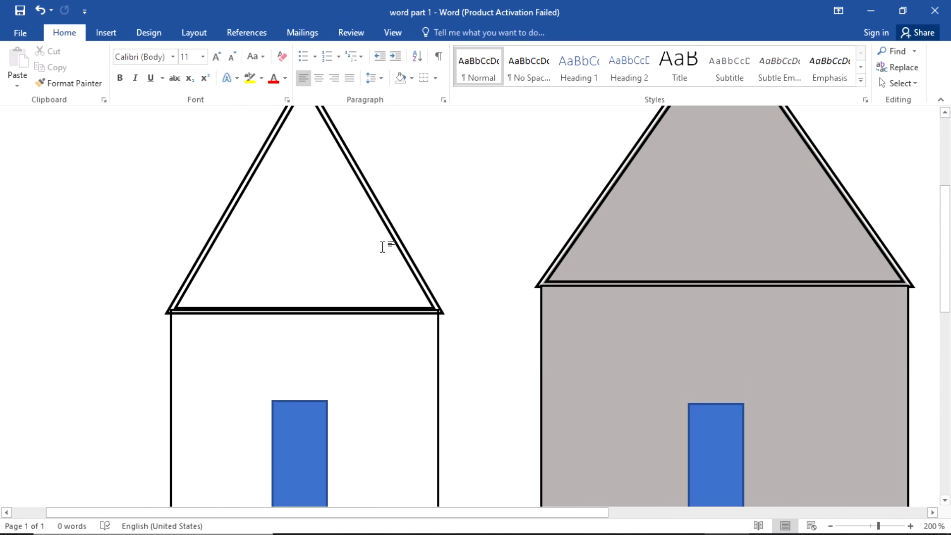
pyautogui.scroll(3, 382, 246)
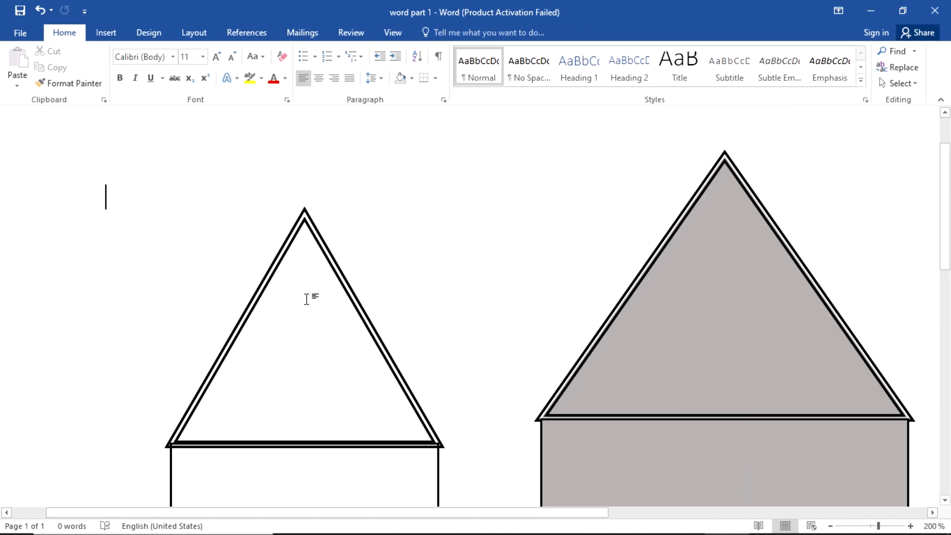
pyautogui.click(304, 210)
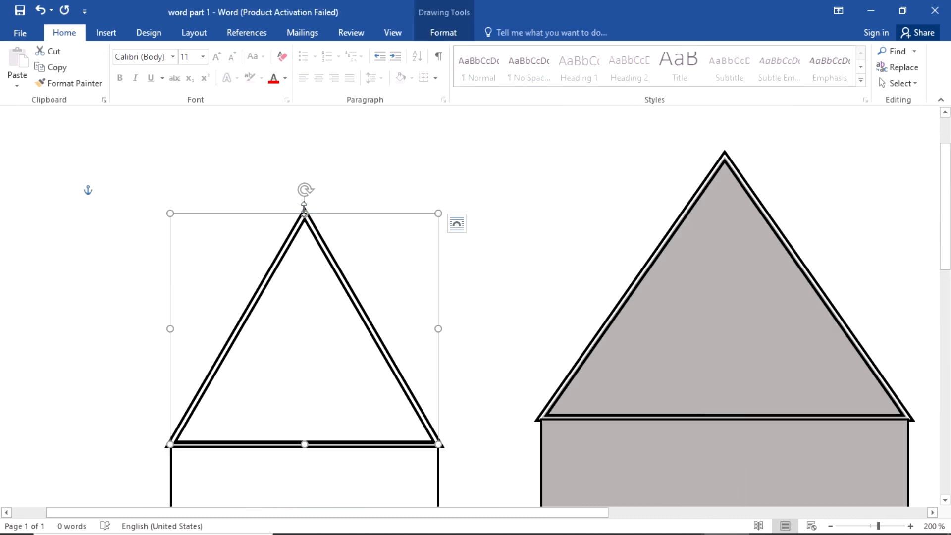
pyautogui.moveTo(304, 212); pyautogui.dragTo(304, 210)
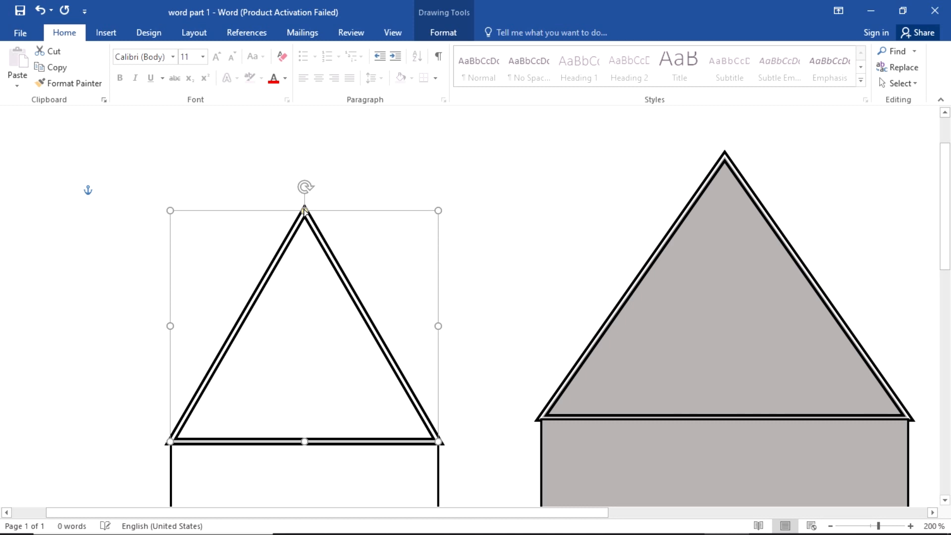
pyautogui.click(503, 223)
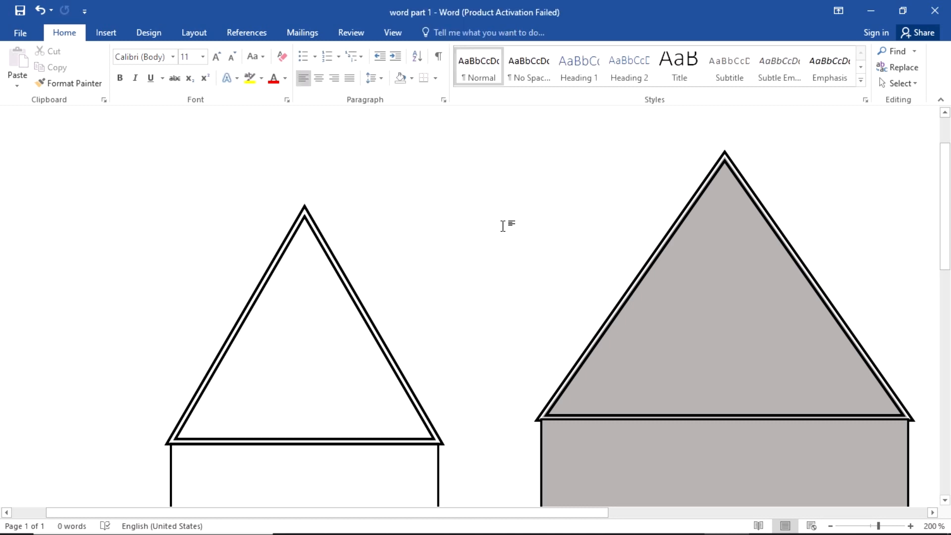
pyautogui.scroll(-2, 503, 225)
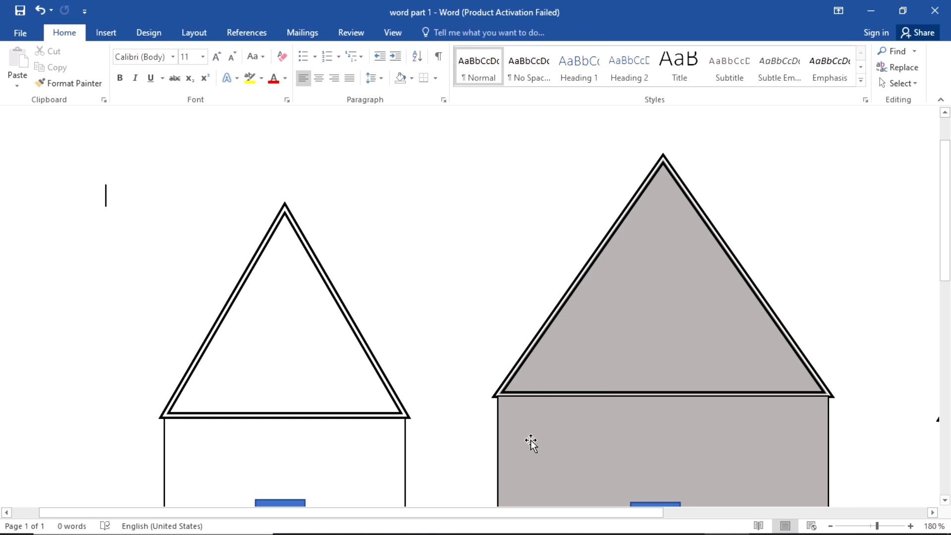
pyautogui.moveTo(526, 514); pyautogui.dragTo(747, 514)
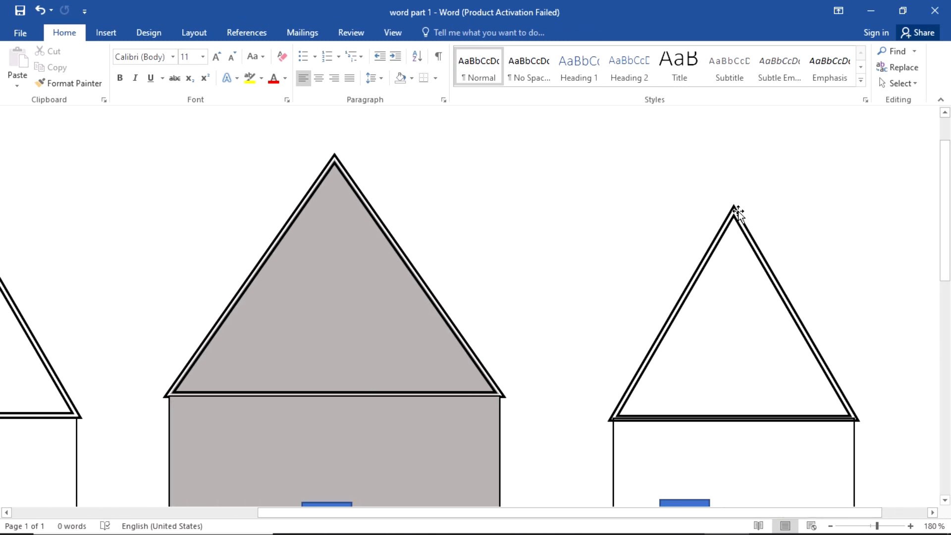
pyautogui.click(736, 210)
pyautogui.moveTo(738, 210); pyautogui.dragTo(738, 210)
pyautogui.click(577, 168)
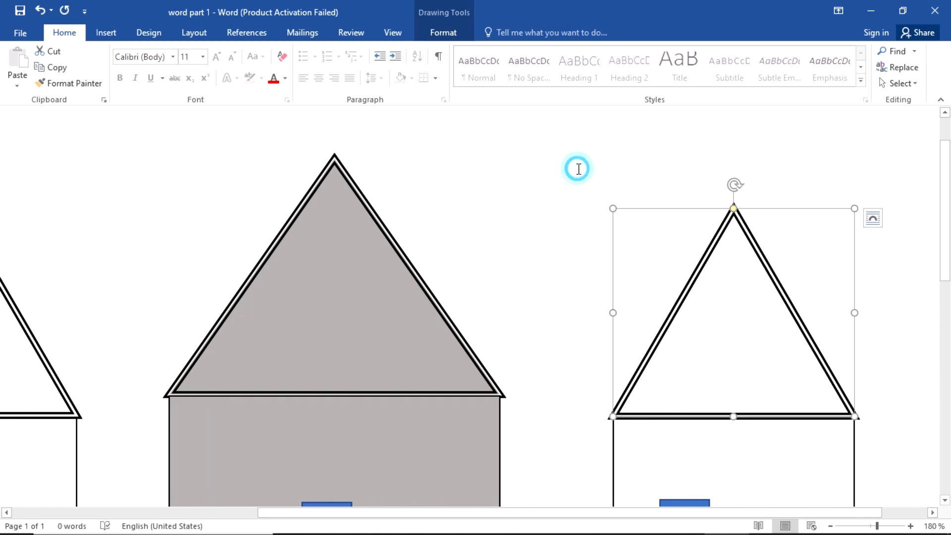
# Step: Seat the grey middle roof flush on its house body with small arrow-key nudges
pyautogui.scroll(1, 563, 282)
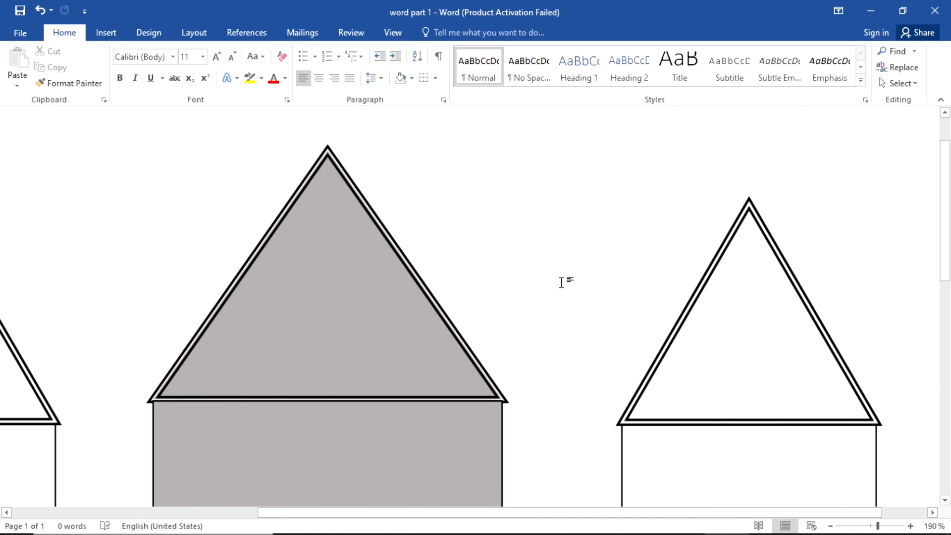
pyautogui.scroll(3, 511, 266)
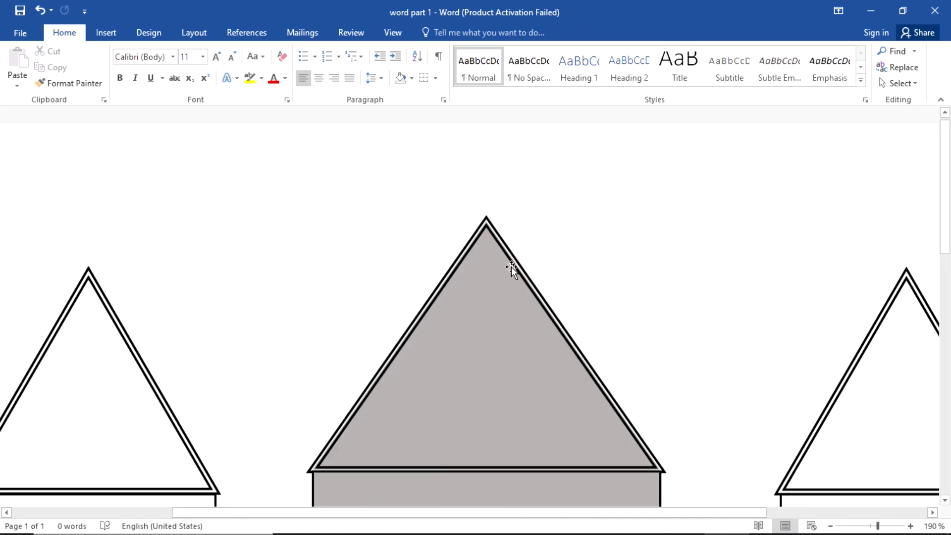
pyautogui.click(490, 230)
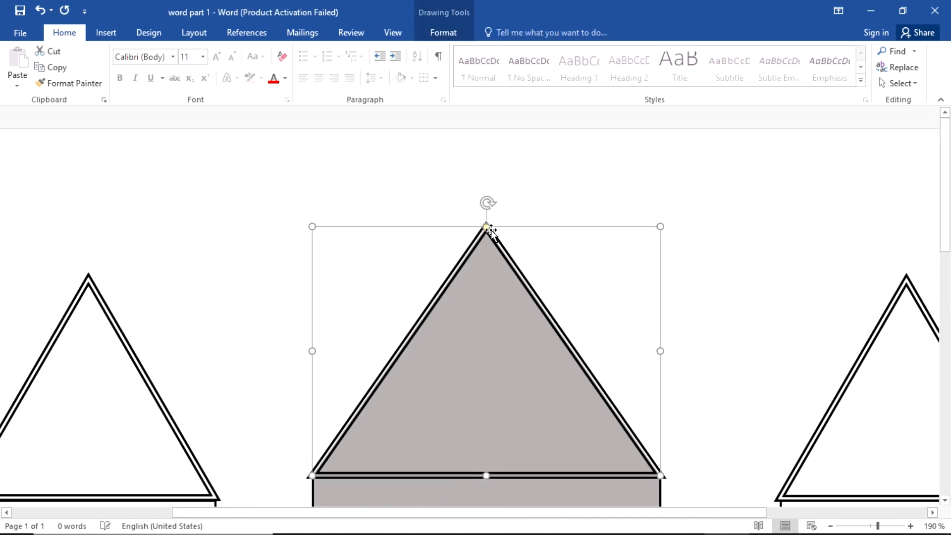
pyautogui.press('Up')
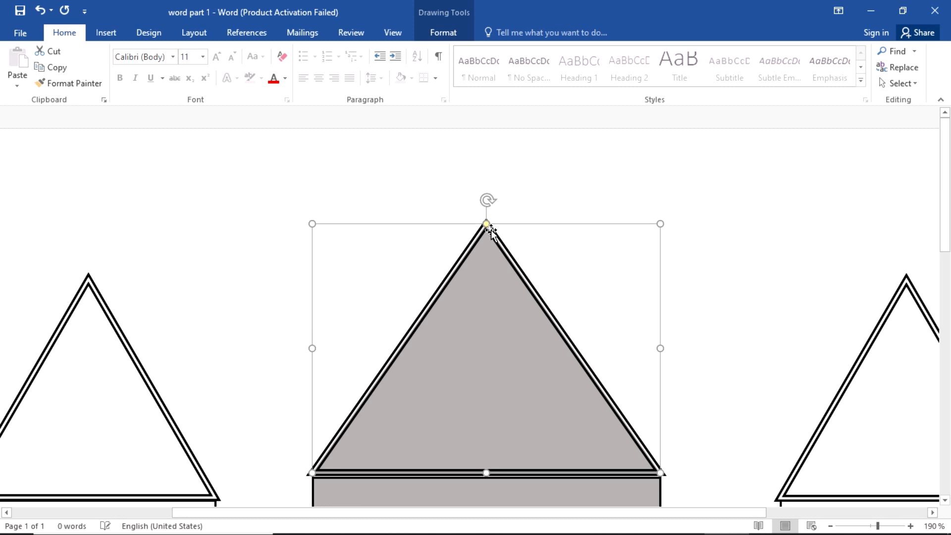
pyautogui.press('Down')
pyautogui.press('Down')
pyautogui.press('Down')
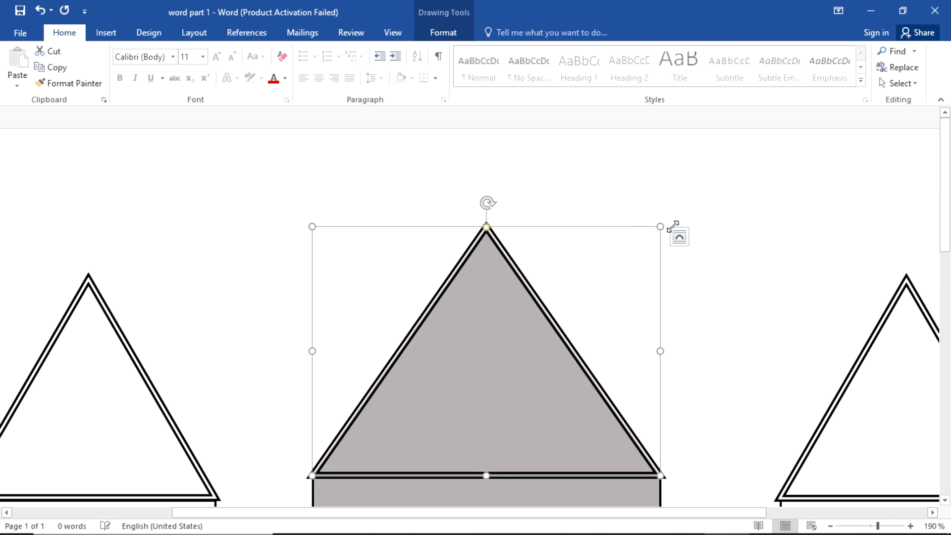
pyautogui.click(748, 243)
# Step: Zoom back out and switch to the practical's question PDF in Edge
pyautogui.keyDown('ctrl'); pyautogui.scroll(-4, 534, 329); pyautogui.keyUp('ctrl')
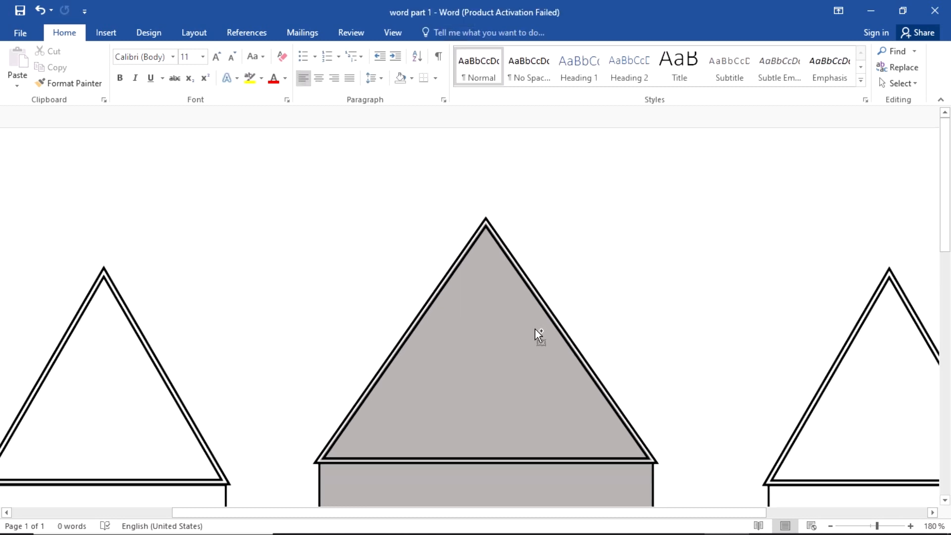
pyautogui.keyDown('ctrl'); pyautogui.scroll(-4, 535, 329); pyautogui.keyUp('ctrl')
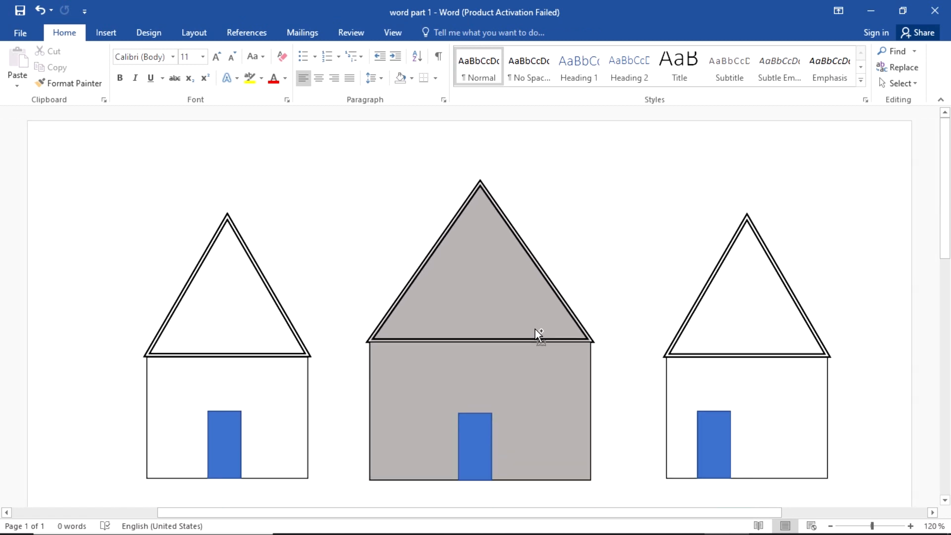
pyautogui.keyDown('ctrl'); pyautogui.scroll(-1, 534, 329); pyautogui.keyUp('ctrl')
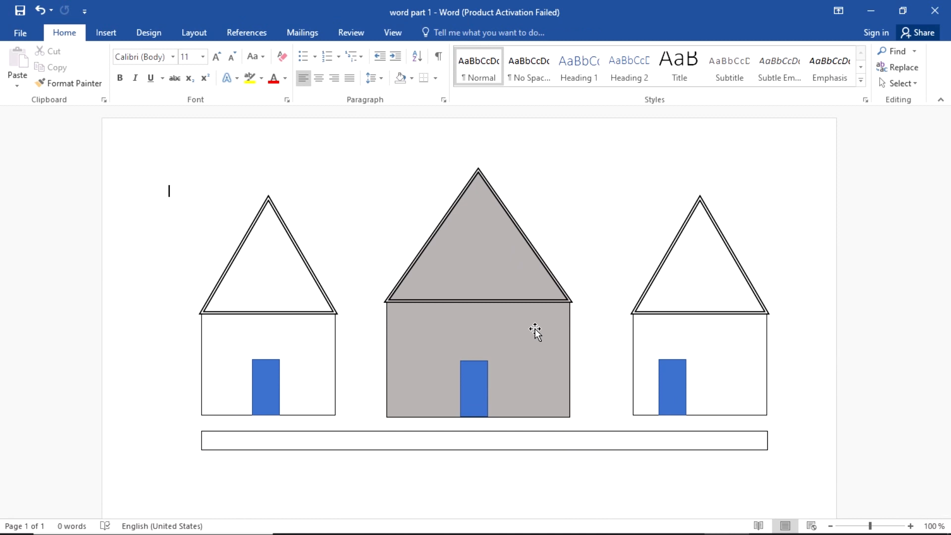
pyautogui.hotkey('alt', 'Tab')
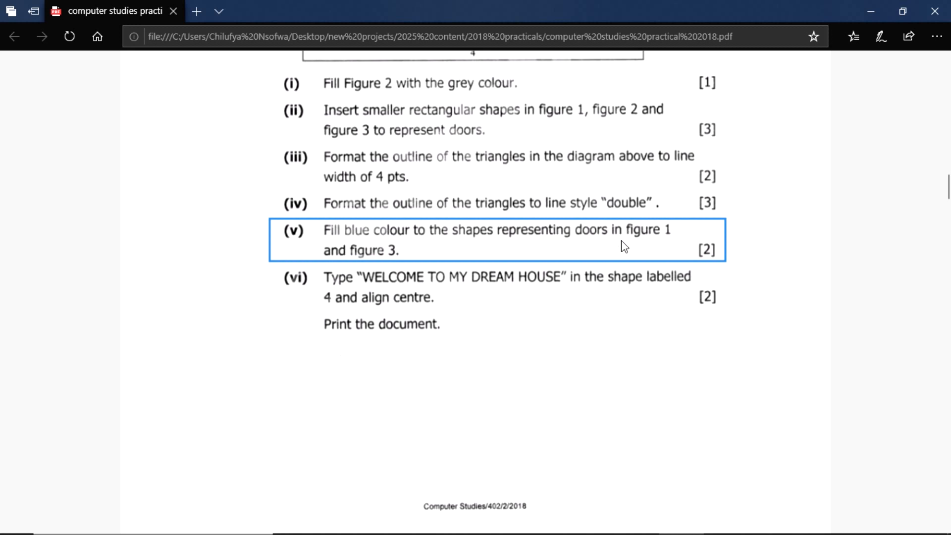
# Step: Review the house diagram and question list in the PDF, then return to Word
pyautogui.scroll(6, 448, 280)
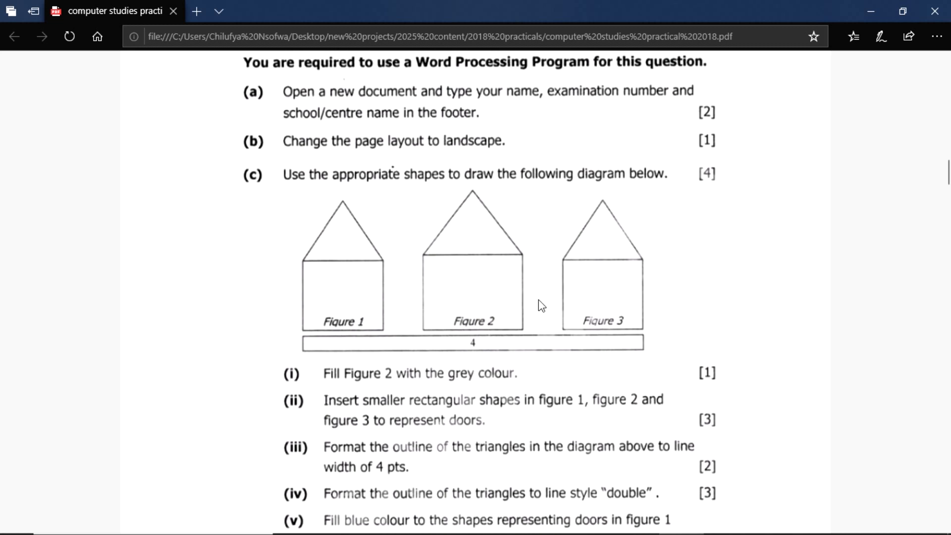
pyautogui.scroll(-5, 577, 301)
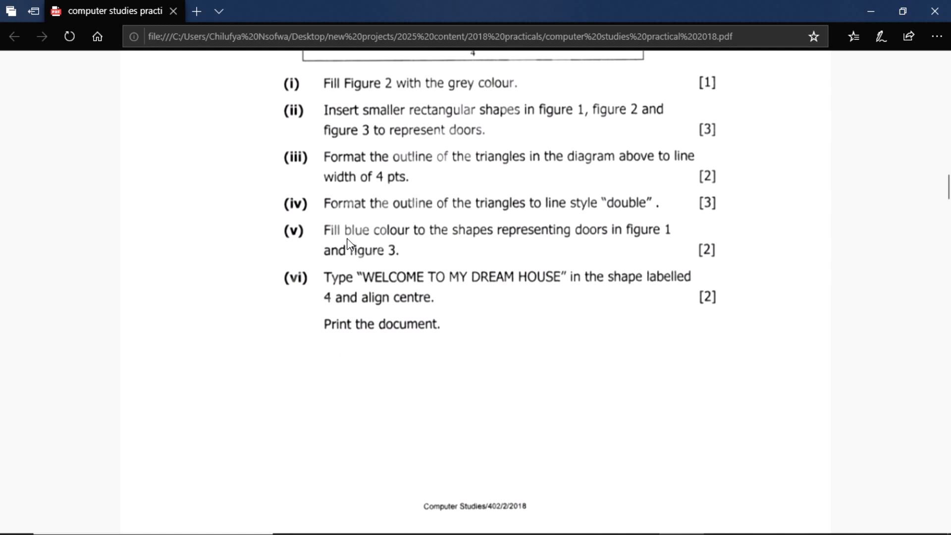
pyautogui.hotkey('alt', 'Tab')
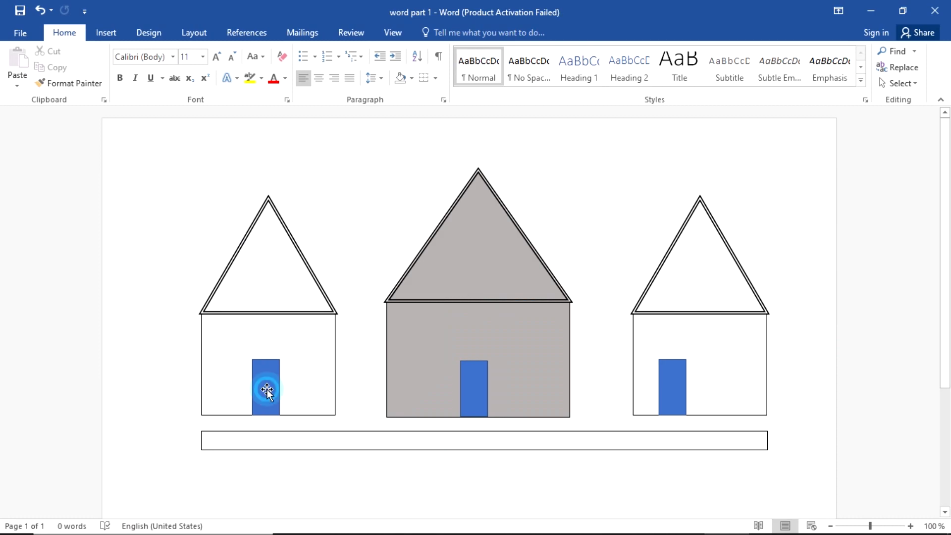
# Step: Select the left and right houses' doors together, then switch to the task list PDF
pyautogui.click(266, 391)
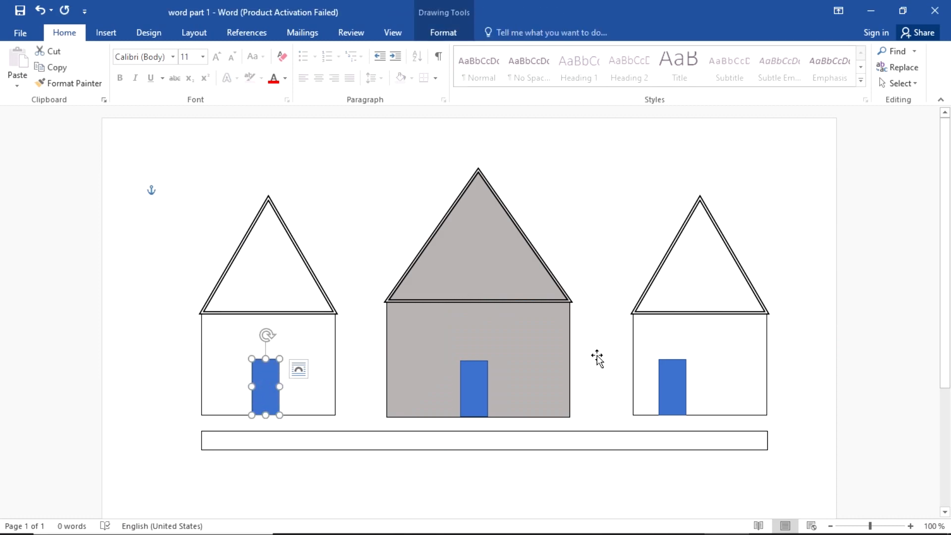
pyautogui.keyDown('shift'); pyautogui.click(667, 387); pyautogui.keyUp('shift')
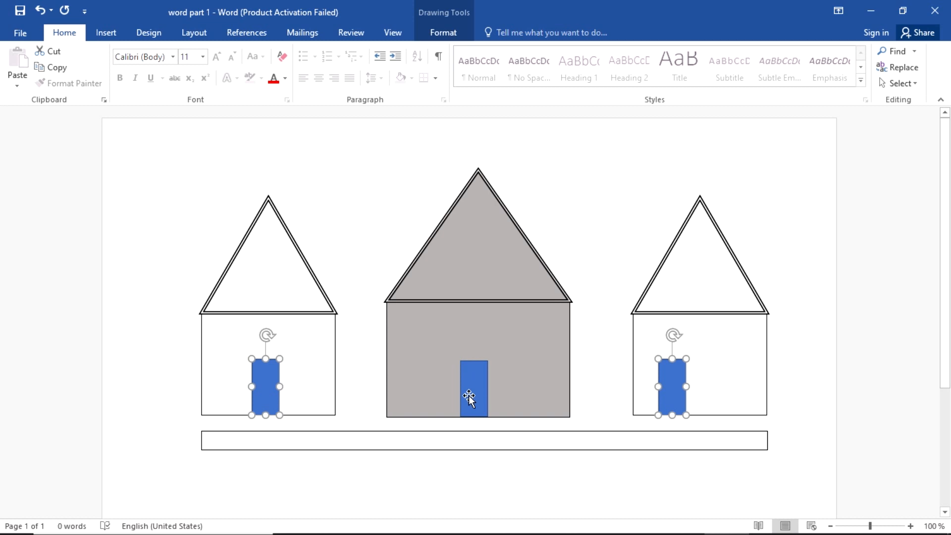
pyautogui.hotkey('alt', 'Tab')
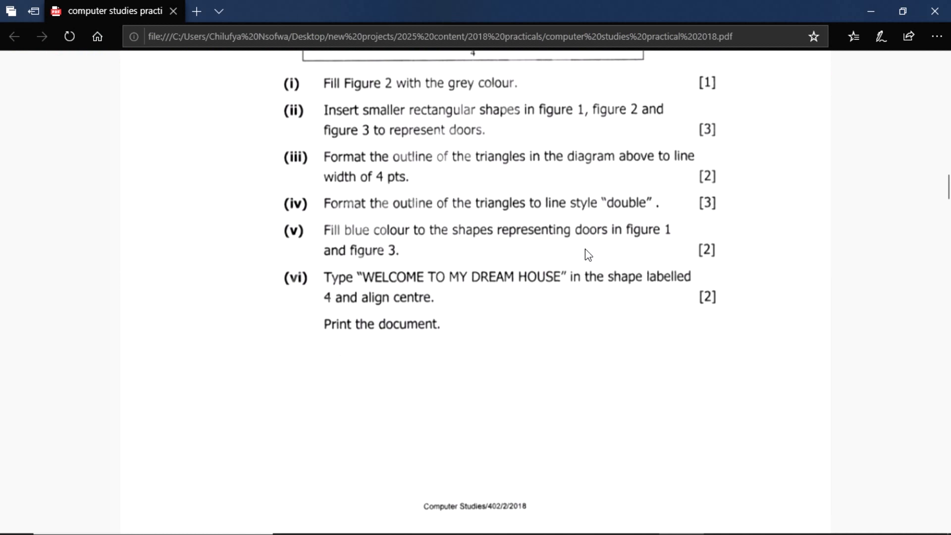
# Step: Check the three house figures in the PDF and return to the Word drawing
pyautogui.scroll(3, 497, 272)
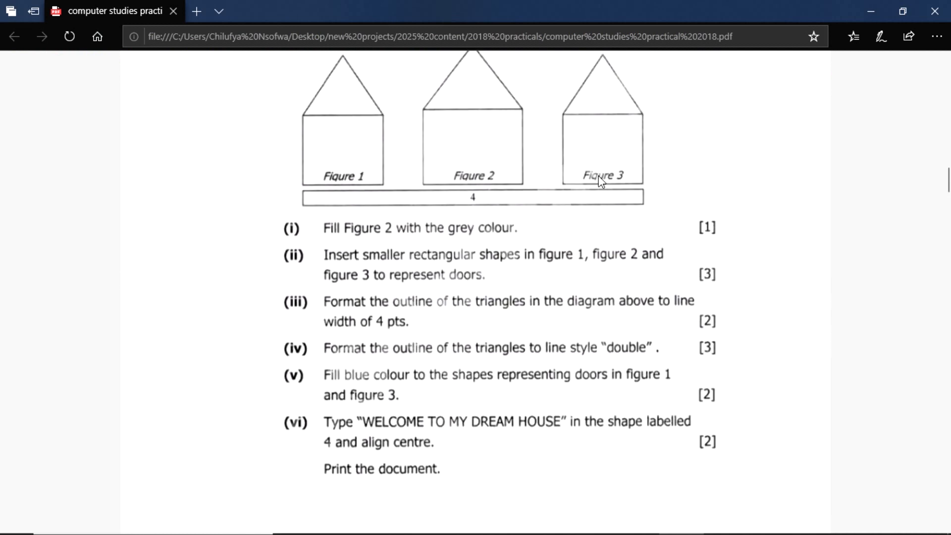
pyautogui.hotkey('alt', 'Tab')
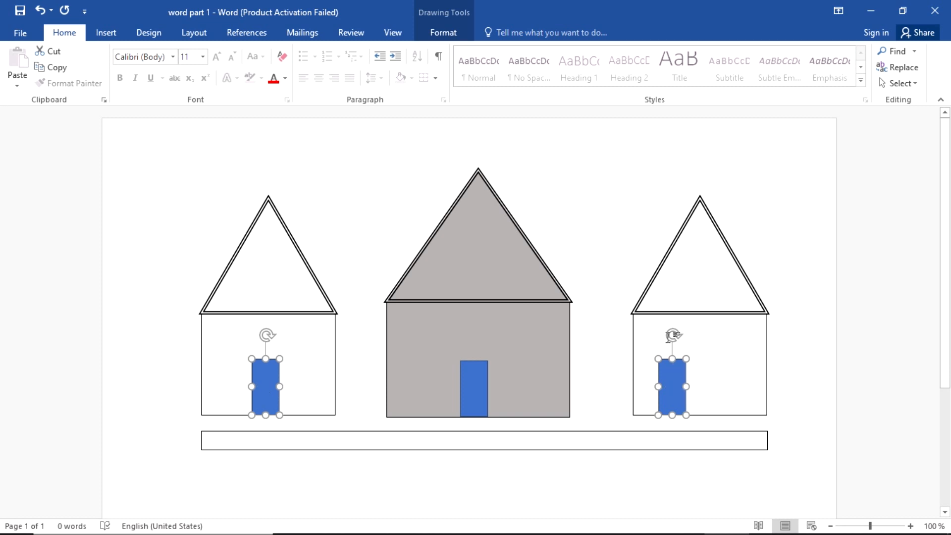
# Step: Fill both side doors with Blue, Accent 1, Darker 50%, then switch back to the PDF
pyautogui.click(443, 33)
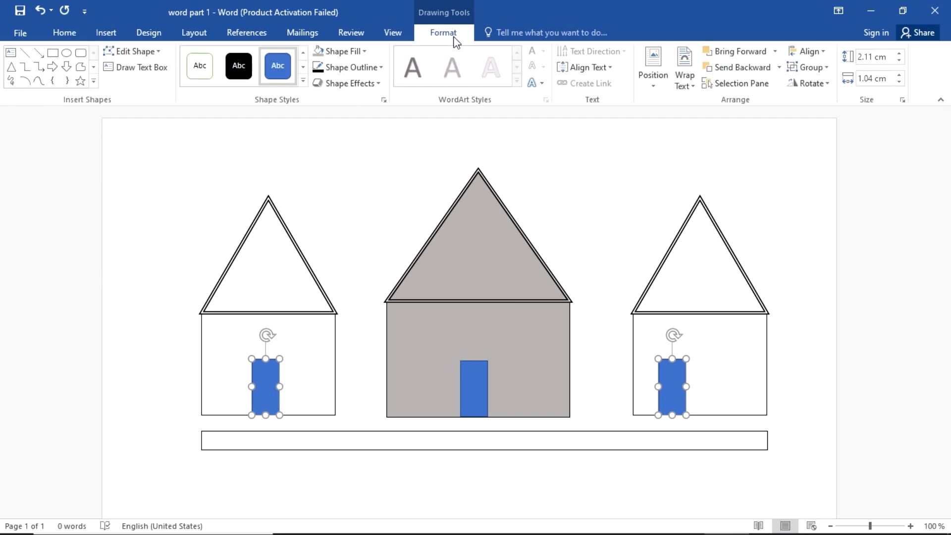
pyautogui.click(342, 54)
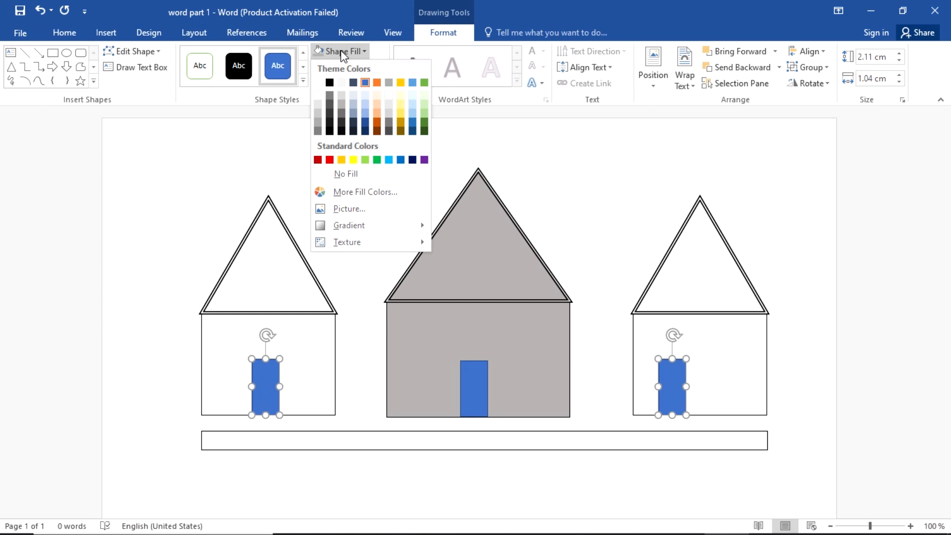
pyautogui.click(365, 131)
pyautogui.click(598, 187)
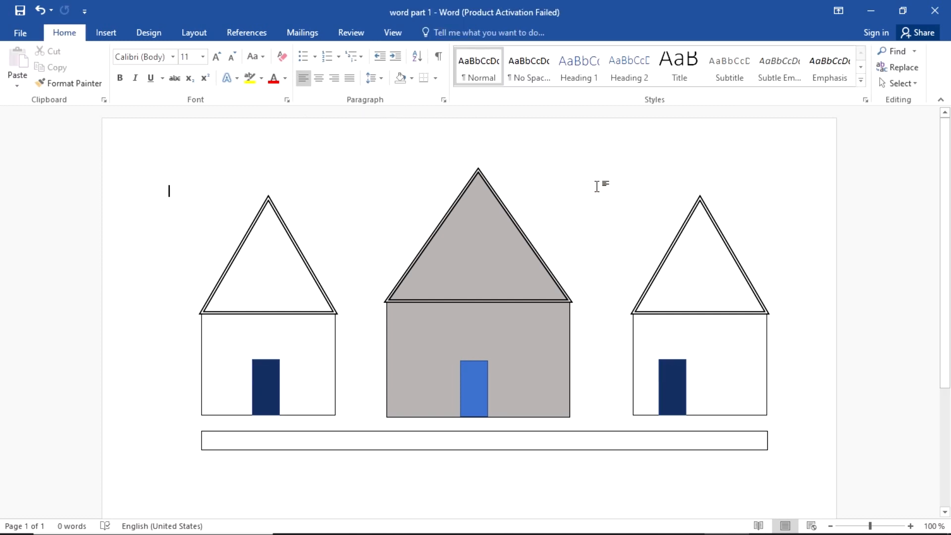
pyautogui.hotkey('alt', 'Tab')
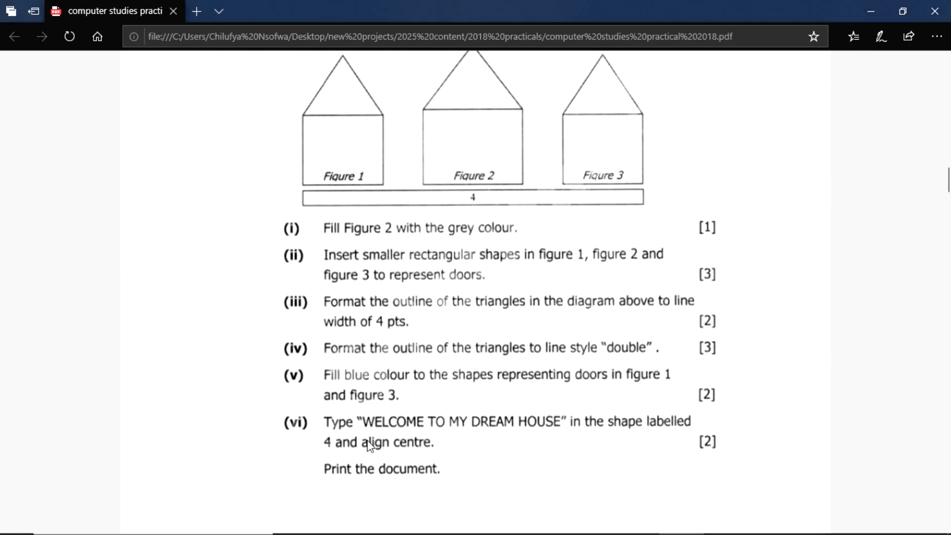
# Step: Read instruction (vi) about placing the welcome text in shape 4, then return to Word
pyautogui.scroll(-3, 376, 430)
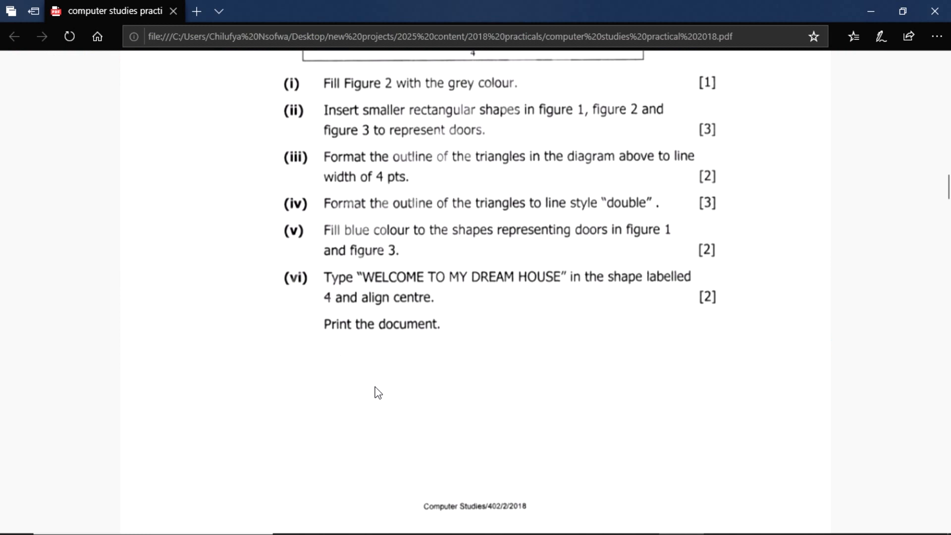
pyautogui.click(299, 274)
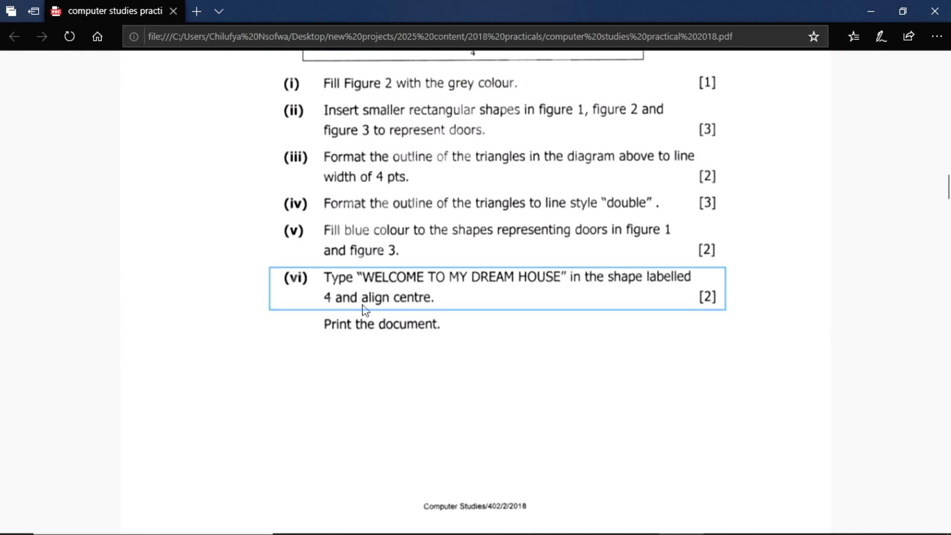
pyautogui.scroll(3, 396, 310)
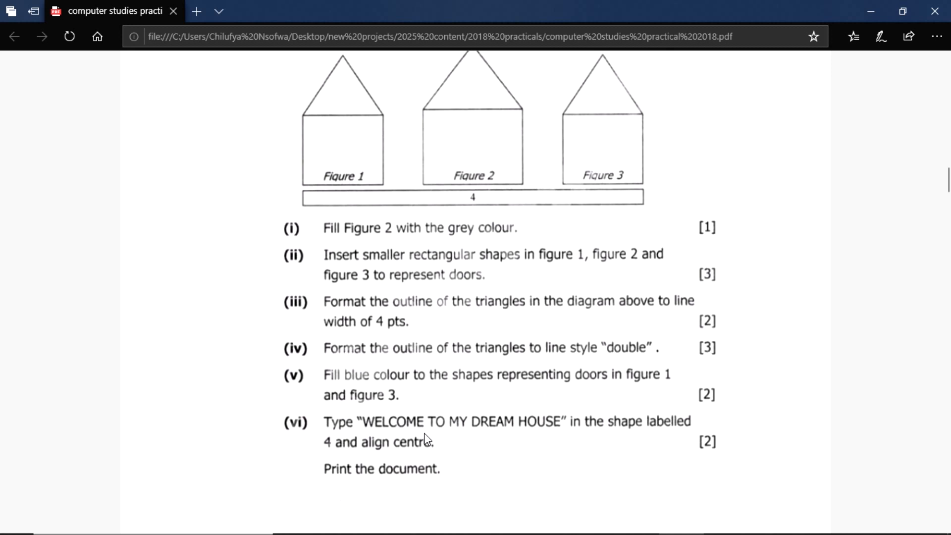
pyautogui.hotkey('alt', 'Tab')
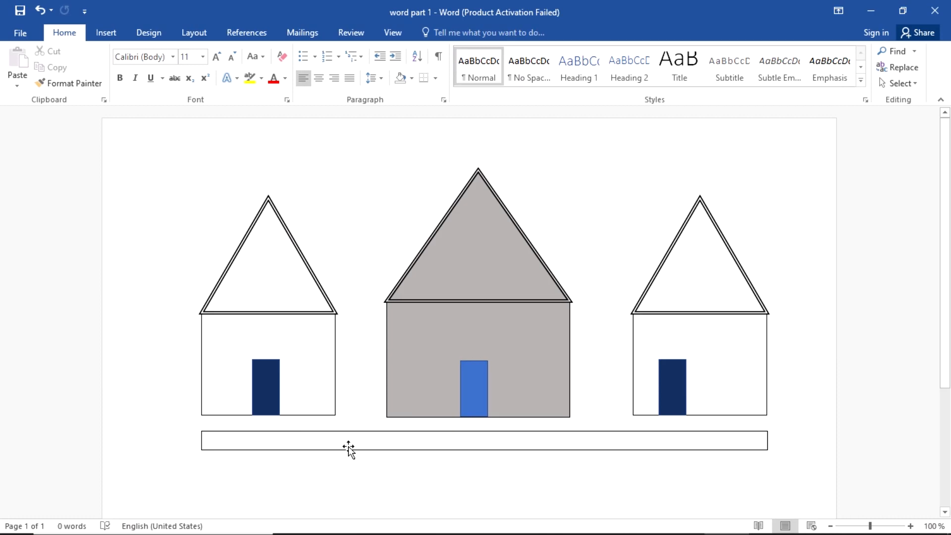
# Step: Start adding text to the long bar below the houses and clear its stray spaces
pyautogui.scroll(-2, 348, 447)
pyautogui.scroll(-2, 349, 446)
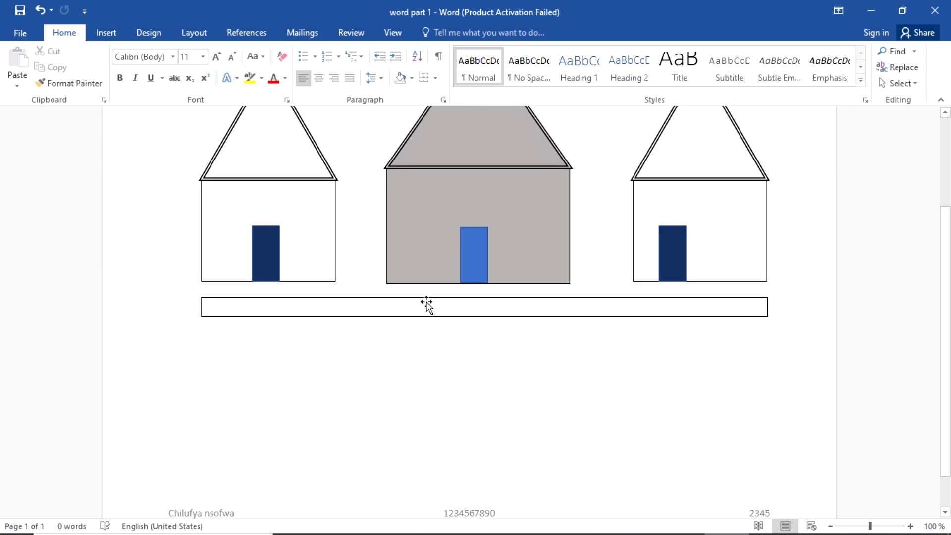
pyautogui.click(426, 302)
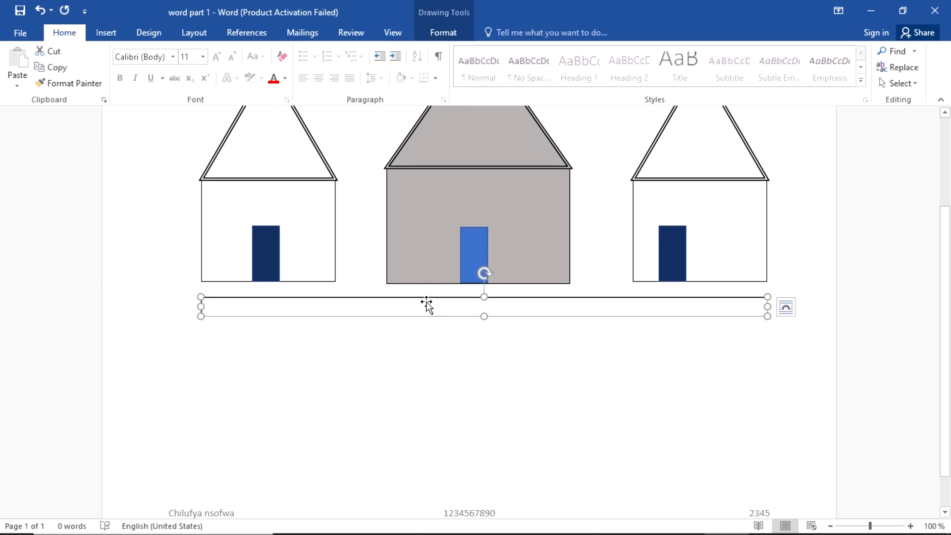
pyautogui.rightClick(427, 303)
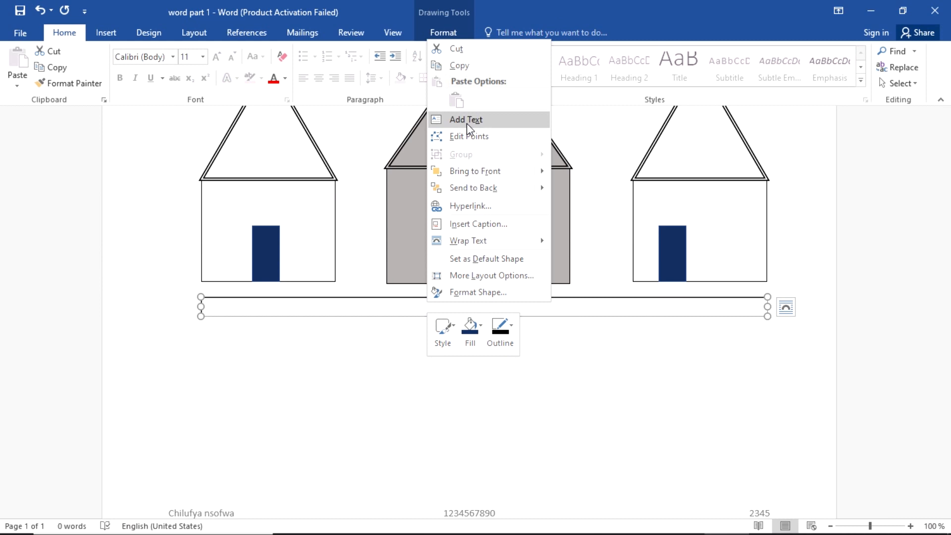
pyautogui.click(467, 125)
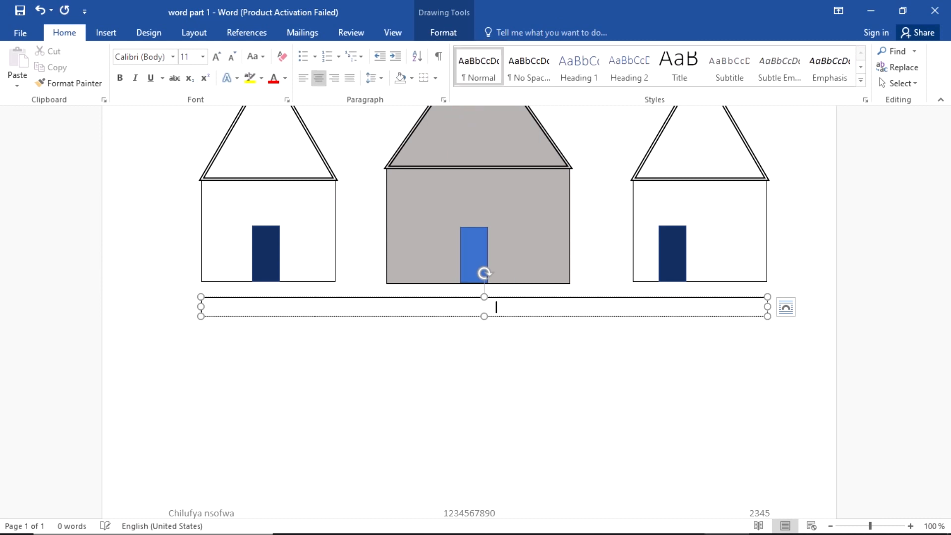
pyautogui.press('BackSpace')
pyautogui.press('BackSpace')
pyautogui.press('BackSpace')
pyautogui.press('BackSpace')
pyautogui.press('BackSpace')
pyautogui.press('BackSpace')
pyautogui.press('BackSpace')
pyautogui.hotkey('ctrl', 'l')
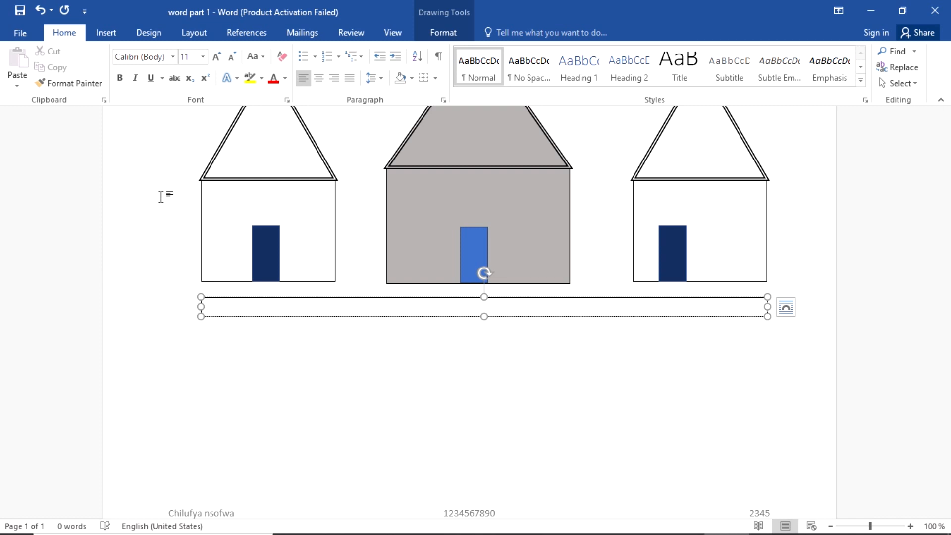
# Step: Type WELCOME TO MY DREAM HOUSE in black font inside the banner
pyautogui.click(284, 80)
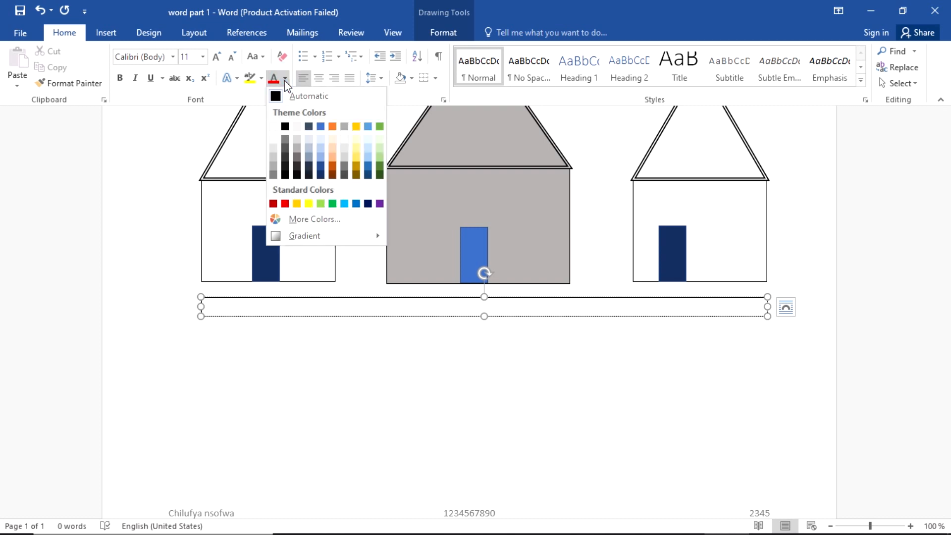
pyautogui.click(285, 127)
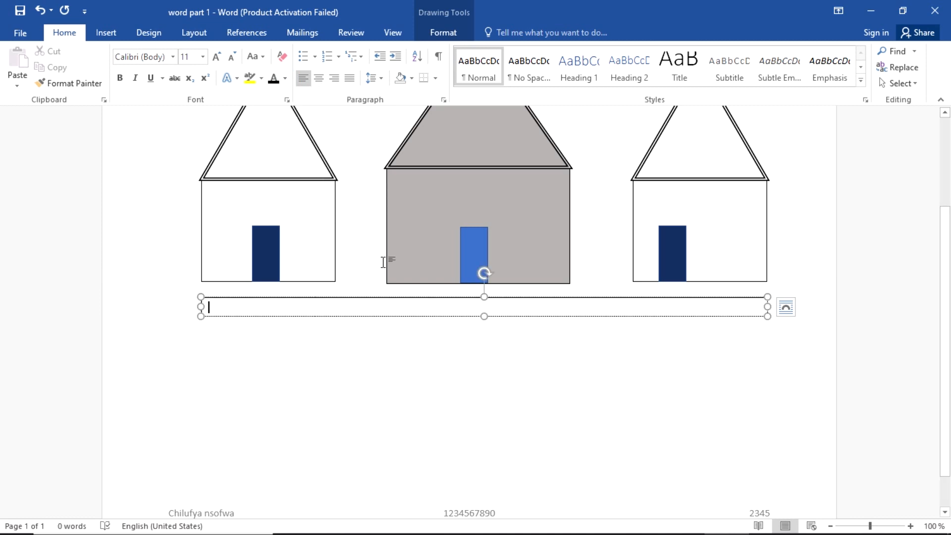
pyautogui.write('we')
pyautogui.press('BackSpace')
pyautogui.press('BackSpace')
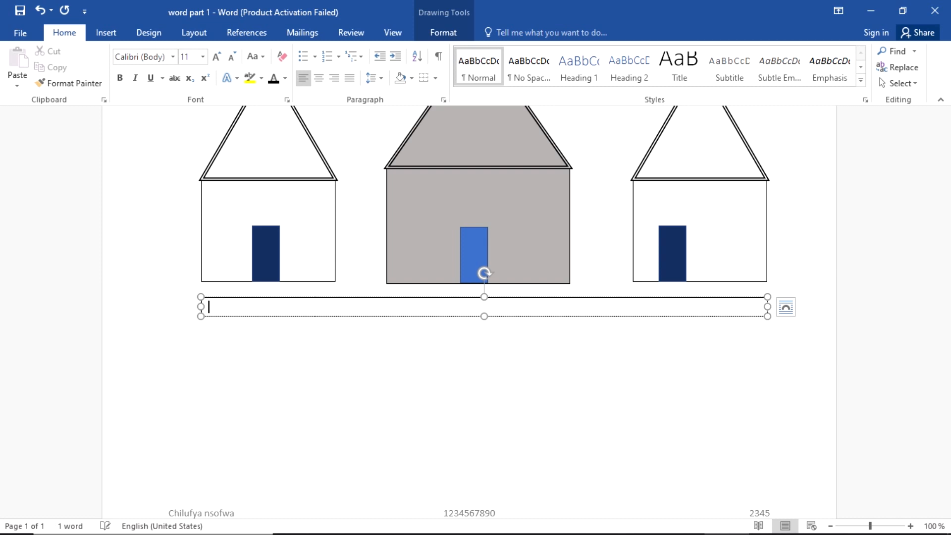
pyautogui.write('WELCOME TO MY D')
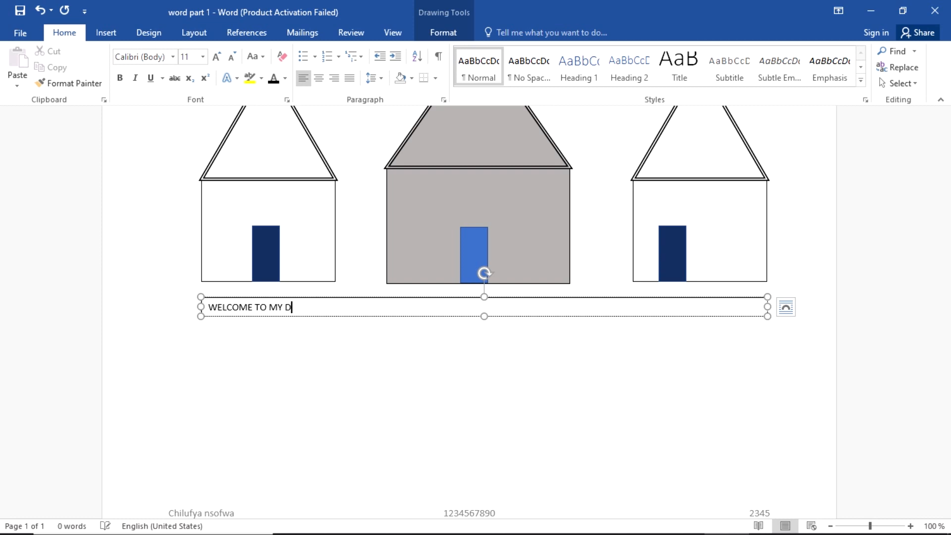
pyautogui.write('REAM HOUSE')
pyautogui.scroll(2, 333, 384)
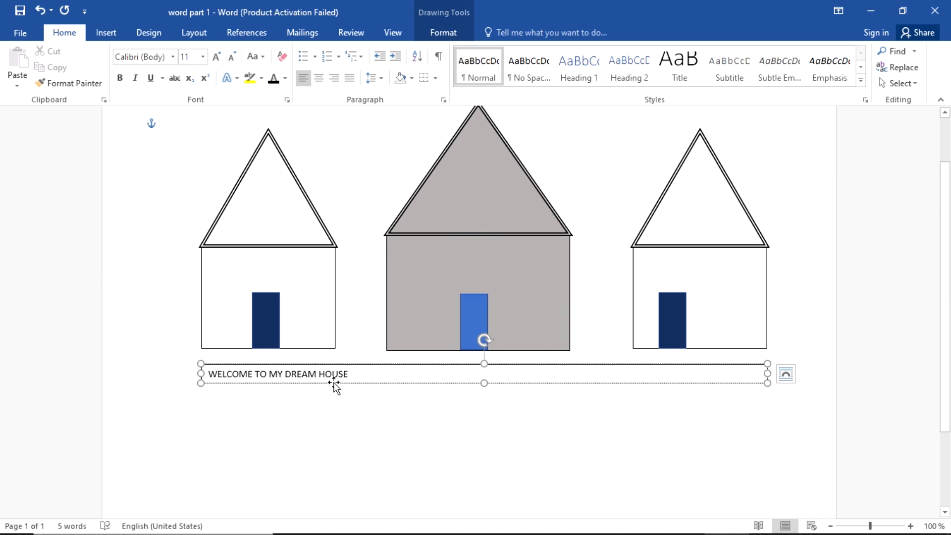
# Step: Centre the WELCOME TO MY DREAM HOUSE line in its banner, then go back to the exam PDF
pyautogui.hotkey('alt', 'Tab')
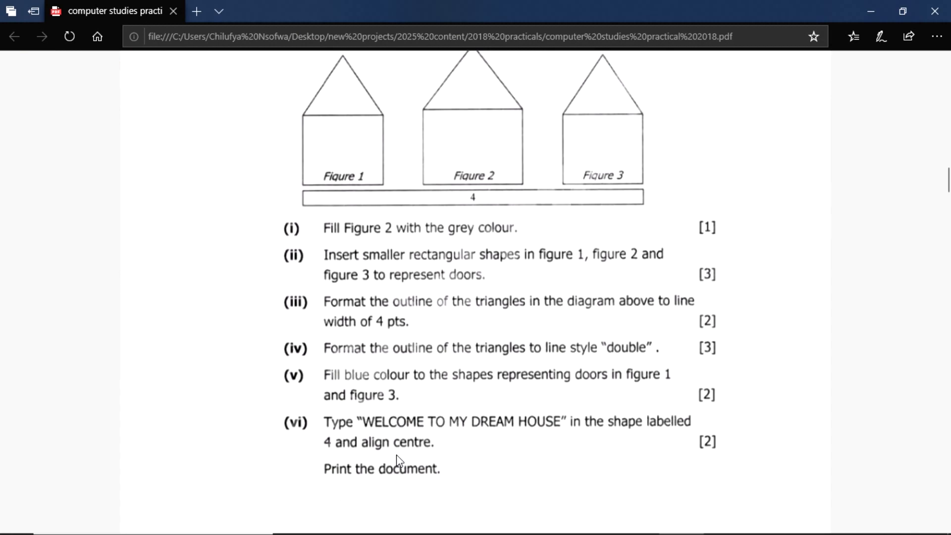
pyautogui.hotkey('alt', 'Tab')
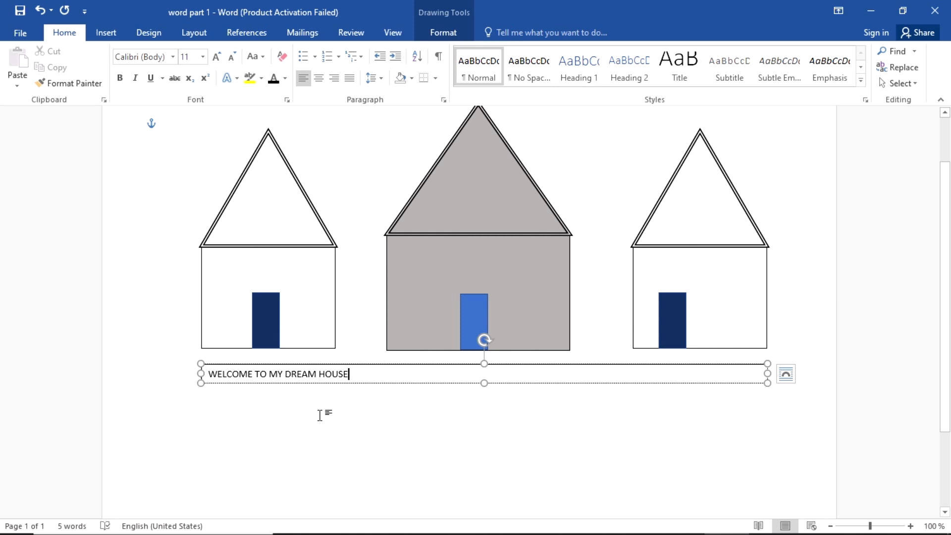
pyautogui.click(254, 374)
pyautogui.tripleClick(237, 373)
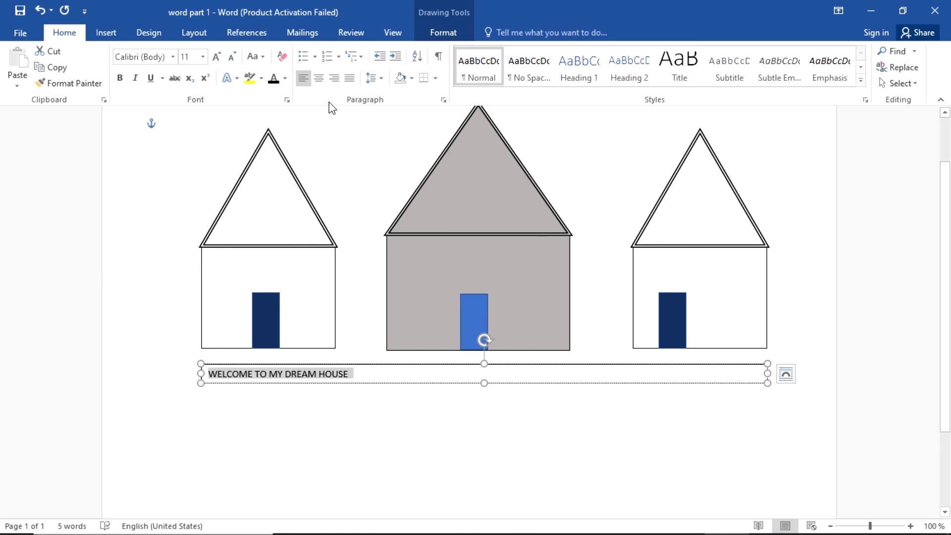
pyautogui.click(317, 80)
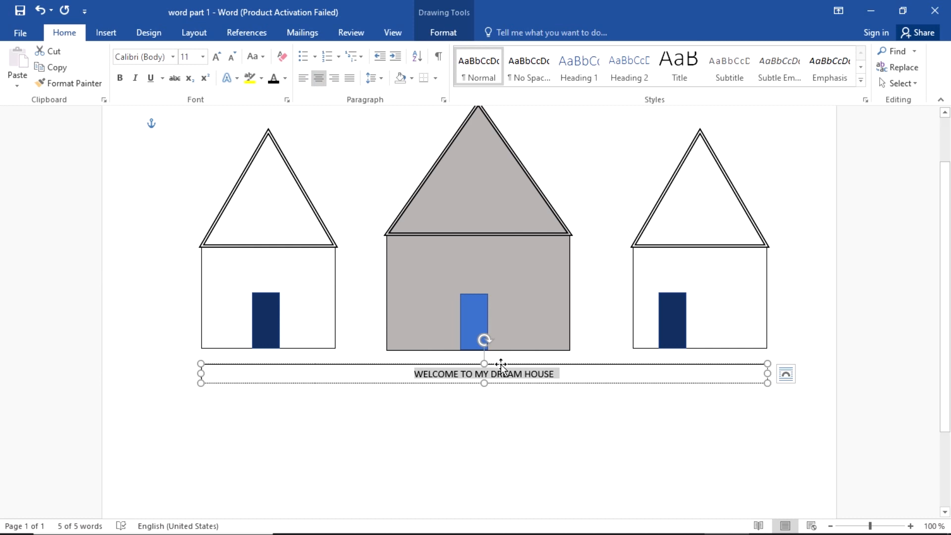
pyautogui.hotkey('alt', 'Tab')
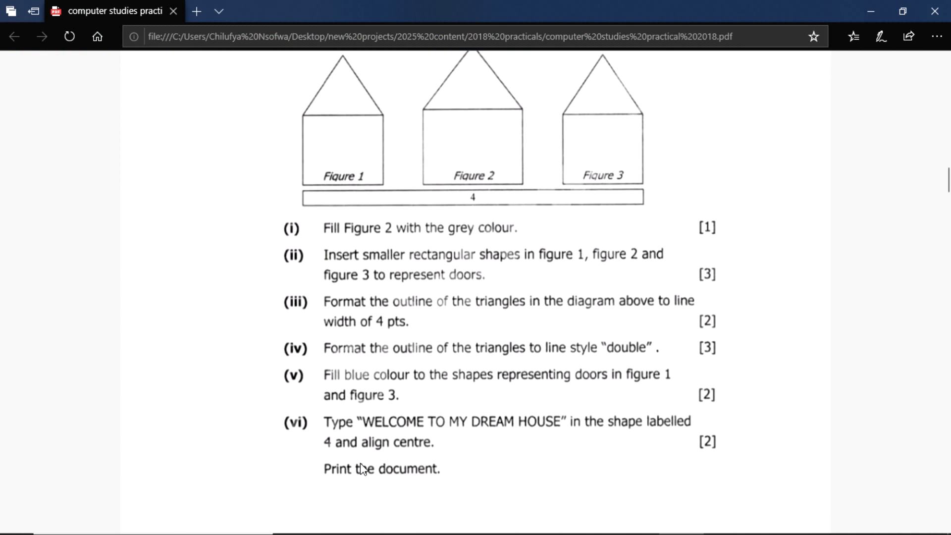
# Step: Change the middle house's door fill from blue to White, leaving the side doors dark blue
pyautogui.hotkey('alt', 'Tab')
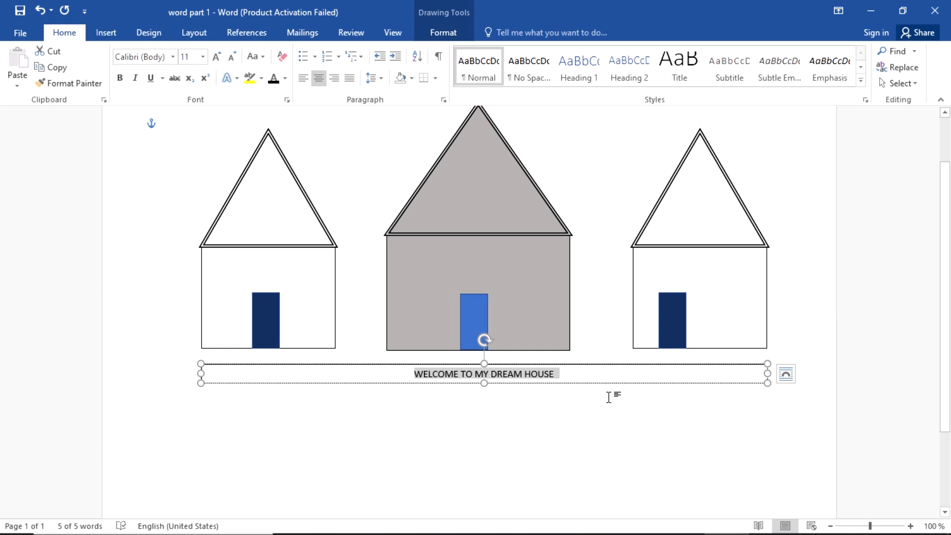
pyautogui.click(577, 429)
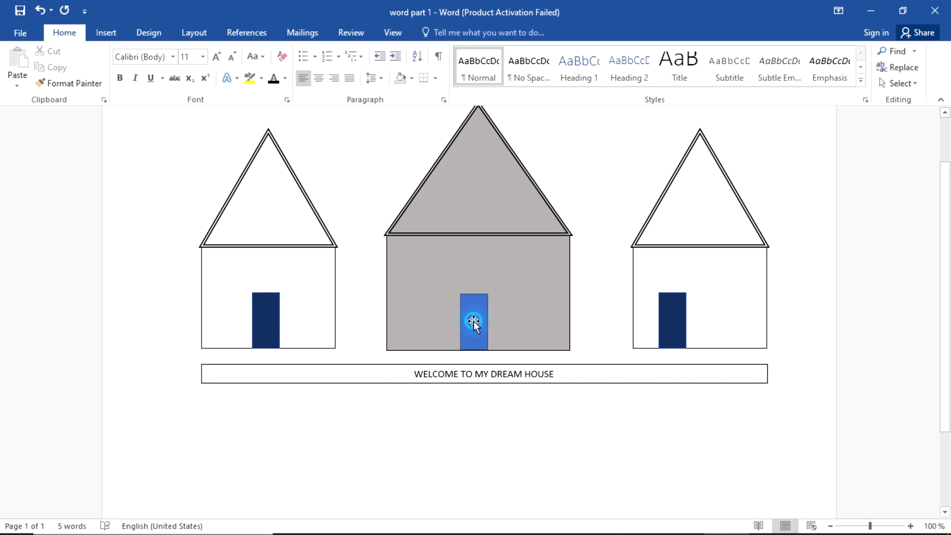
pyautogui.click(474, 322)
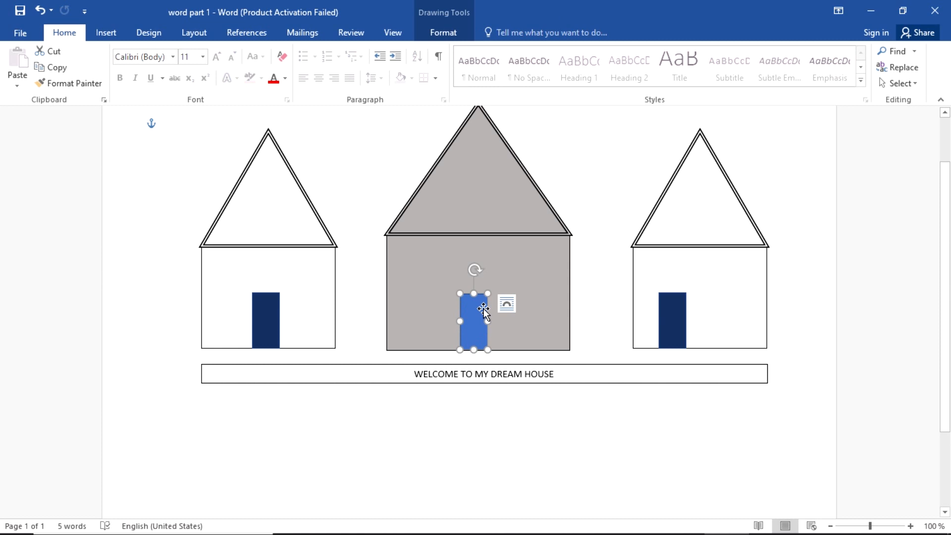
pyautogui.click(263, 326)
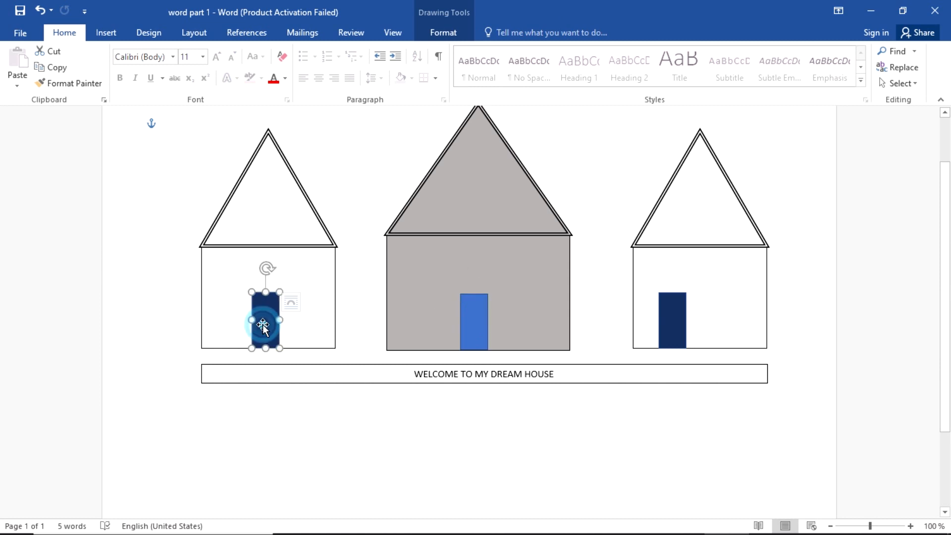
pyautogui.click(680, 327)
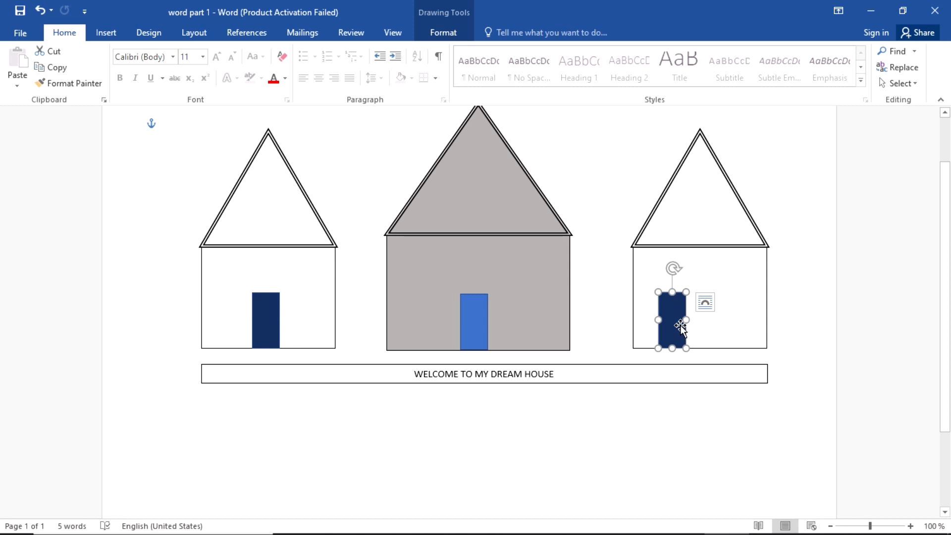
pyautogui.click(481, 327)
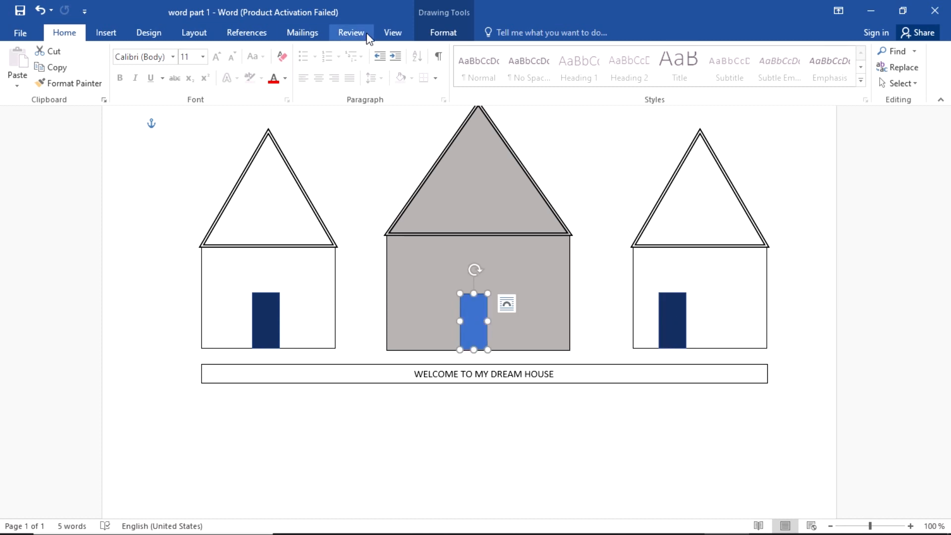
pyautogui.click(423, 21)
pyautogui.click(443, 32)
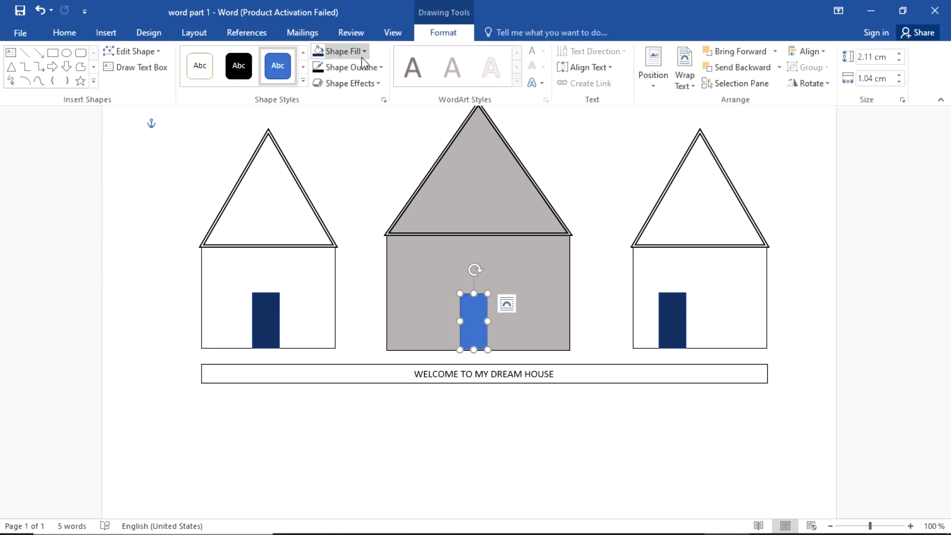
pyautogui.click(346, 51)
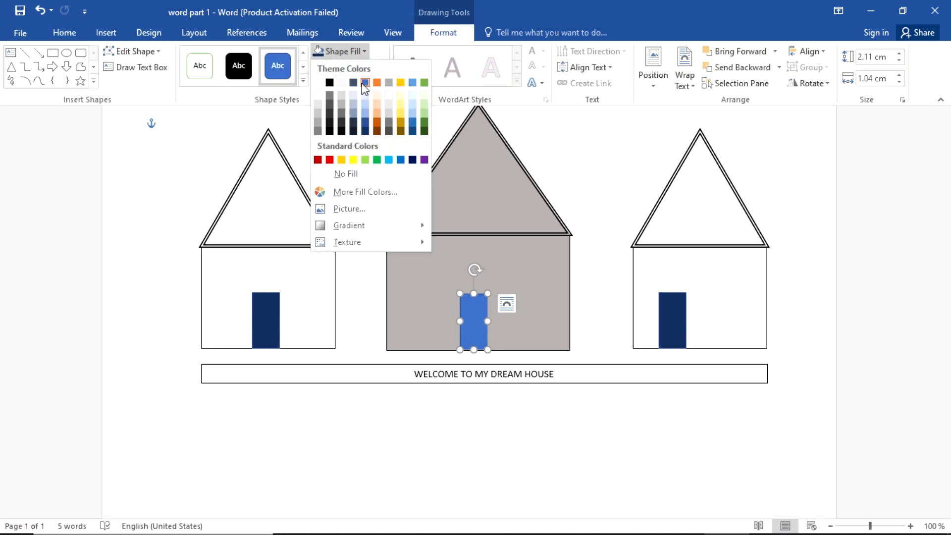
pyautogui.click(323, 84)
pyautogui.click(616, 177)
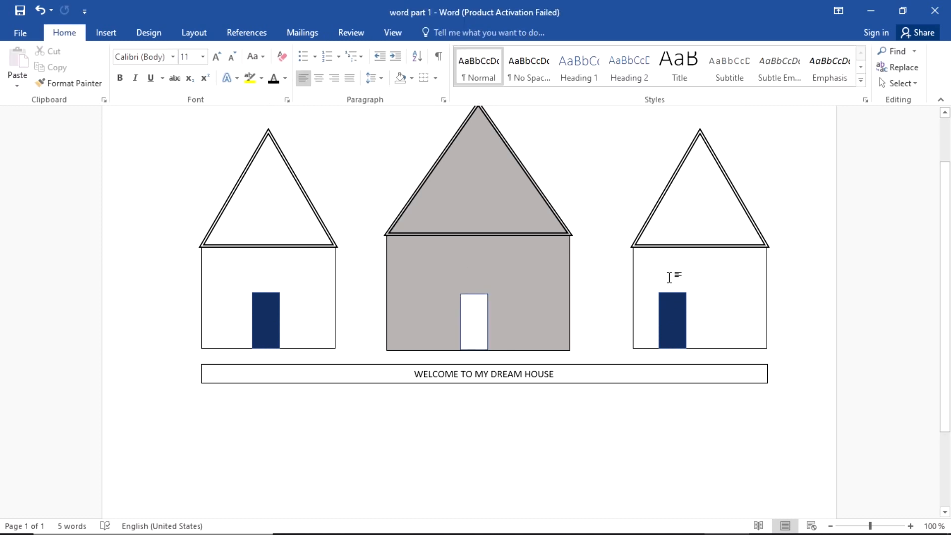
pyautogui.scroll(3, 629, 401)
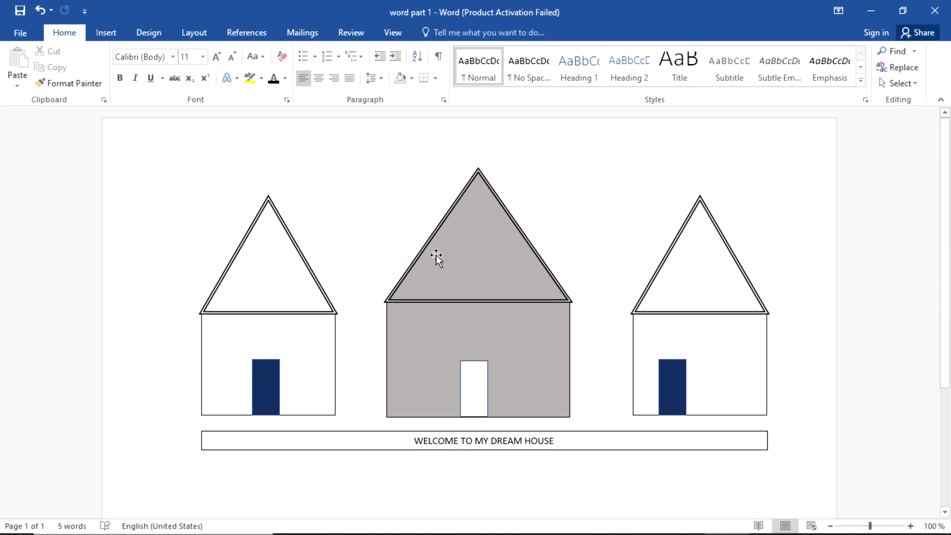
# Step: Print the house drawing to Microsoft Print to PDF from the File menu's Print page
pyautogui.click(34, 37)
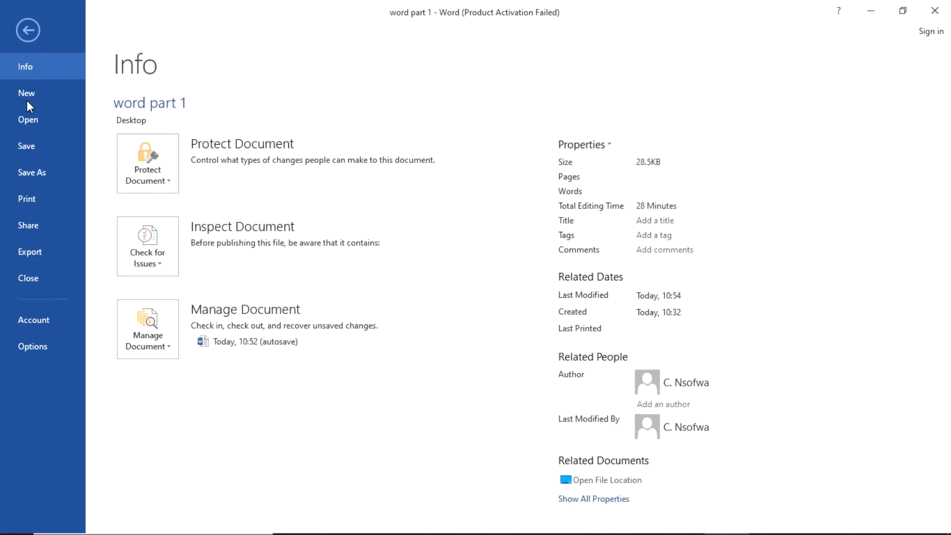
pyautogui.click(38, 192)
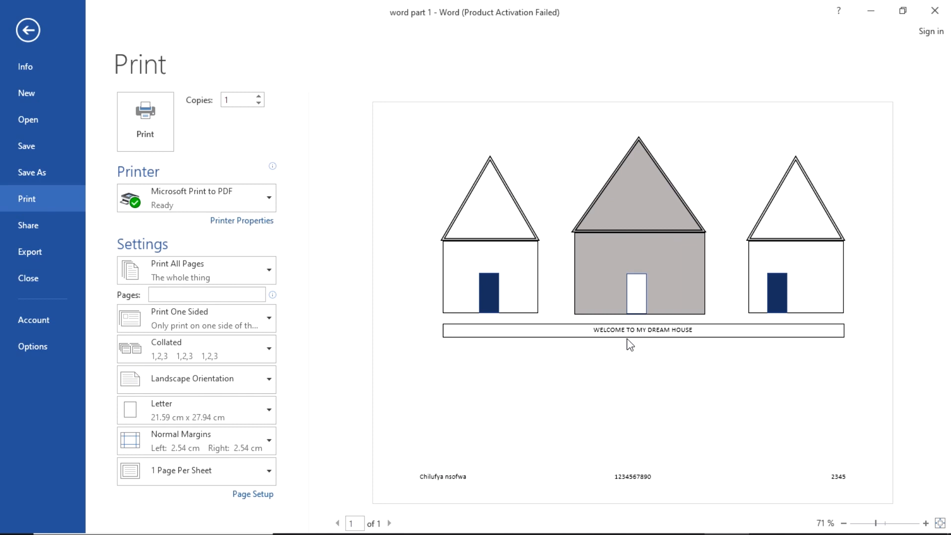
pyautogui.click(135, 123)
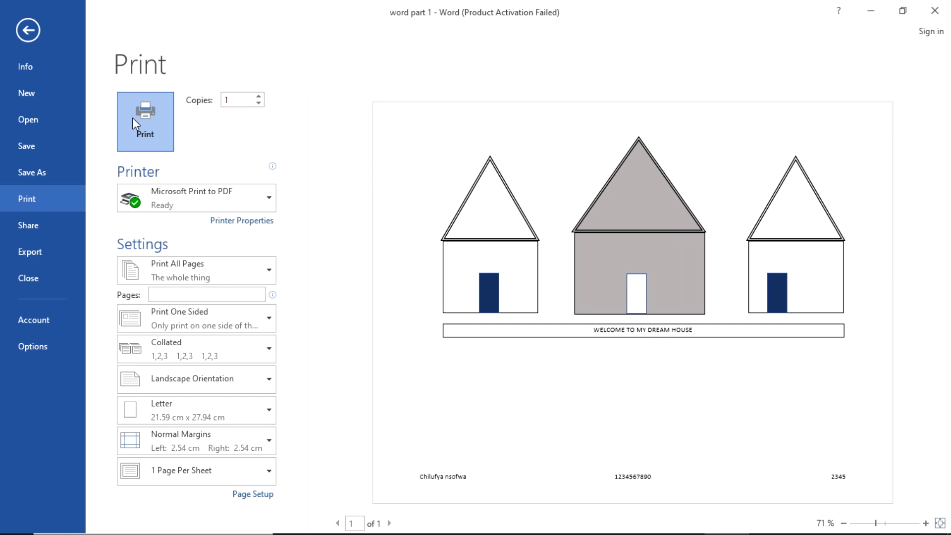